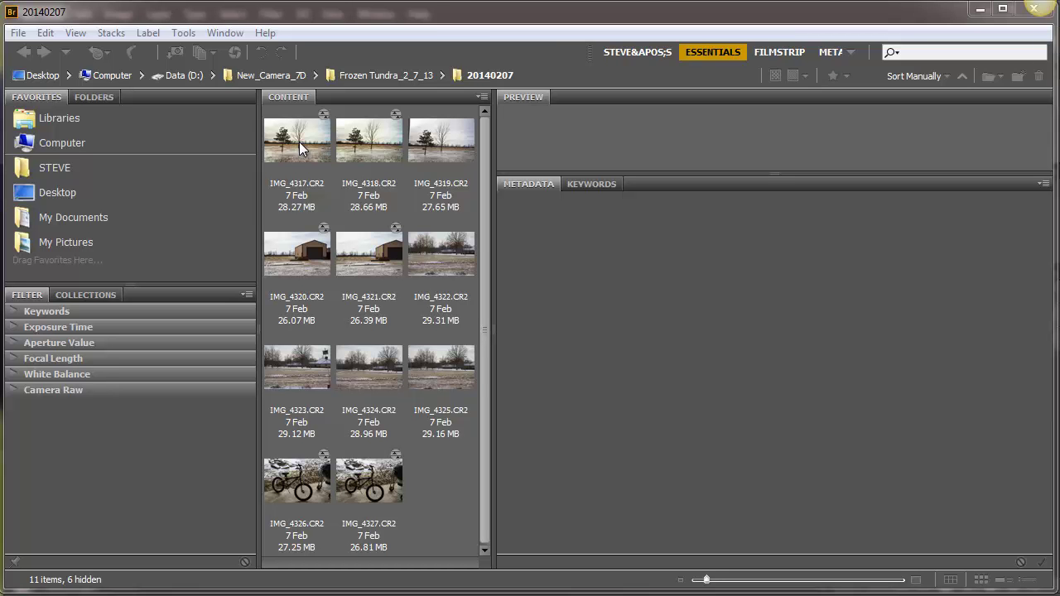
Step: Open IMG_4317.CR2 and IMG_4318.CR2 together in Camera Raw and select both photos for joint editing
left_click(298, 141)
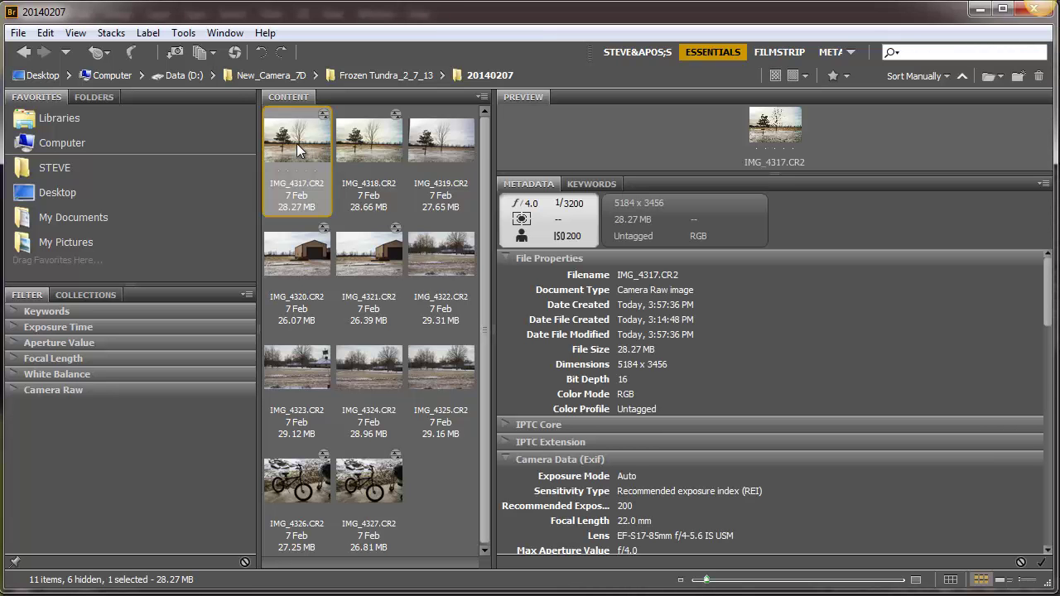
left_click(374, 146, "ctrl")
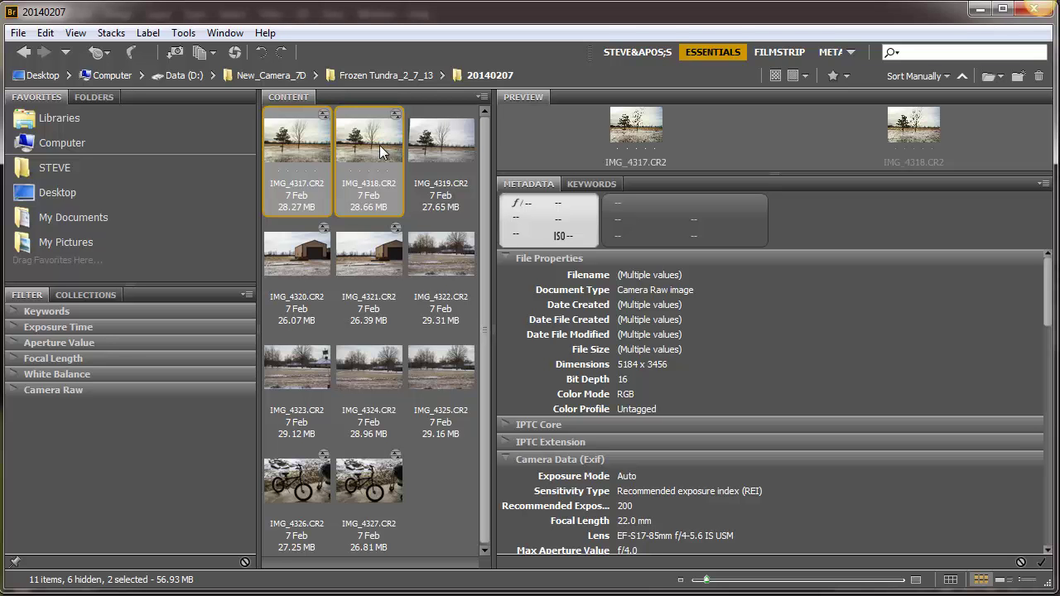
double_click(379, 145)
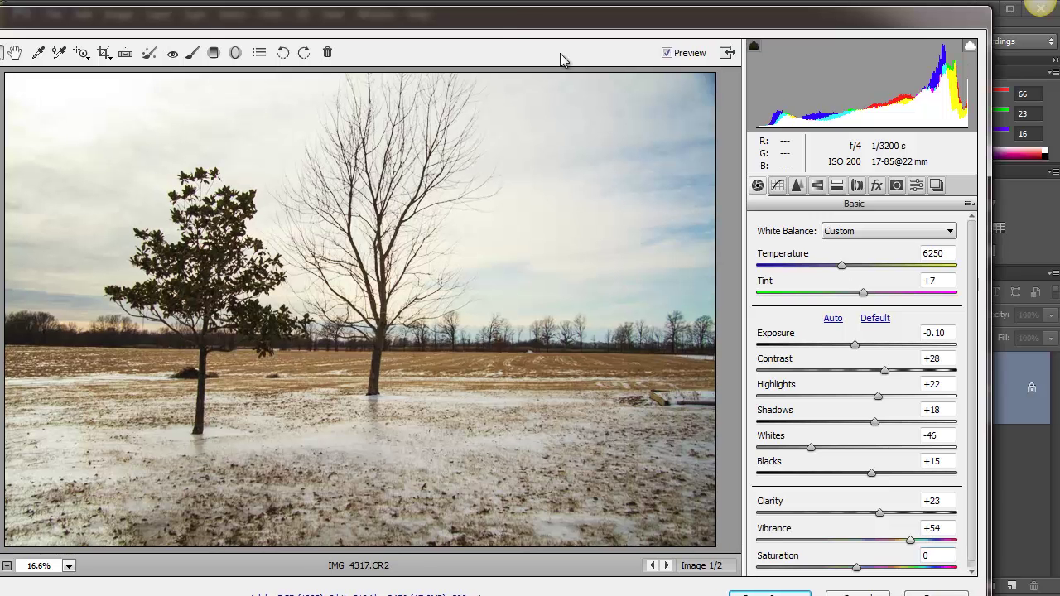
left_click_drag(525, 19, 747, 22)
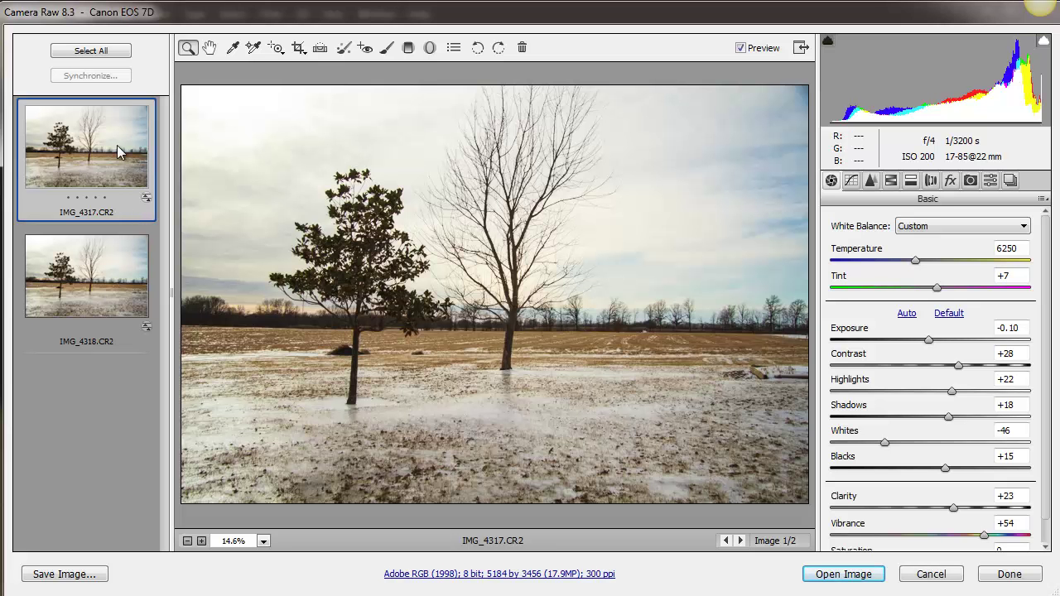
left_click(103, 50)
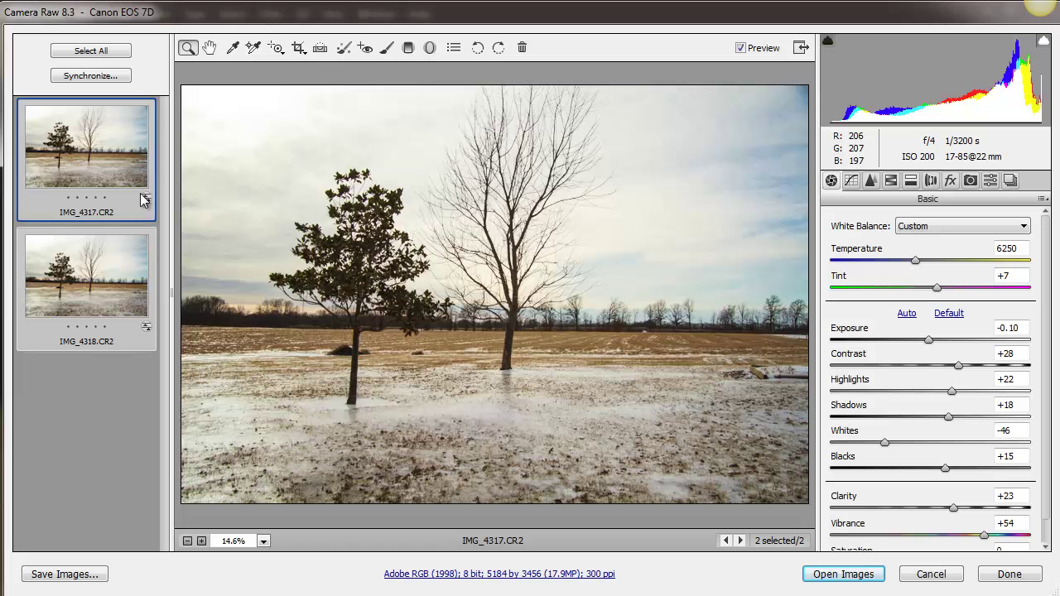
Step: Set the colour temperature of both photos to 11750 and synchronize their settings, leaving out crop, spot removal and local adjustments
left_click(977, 260)
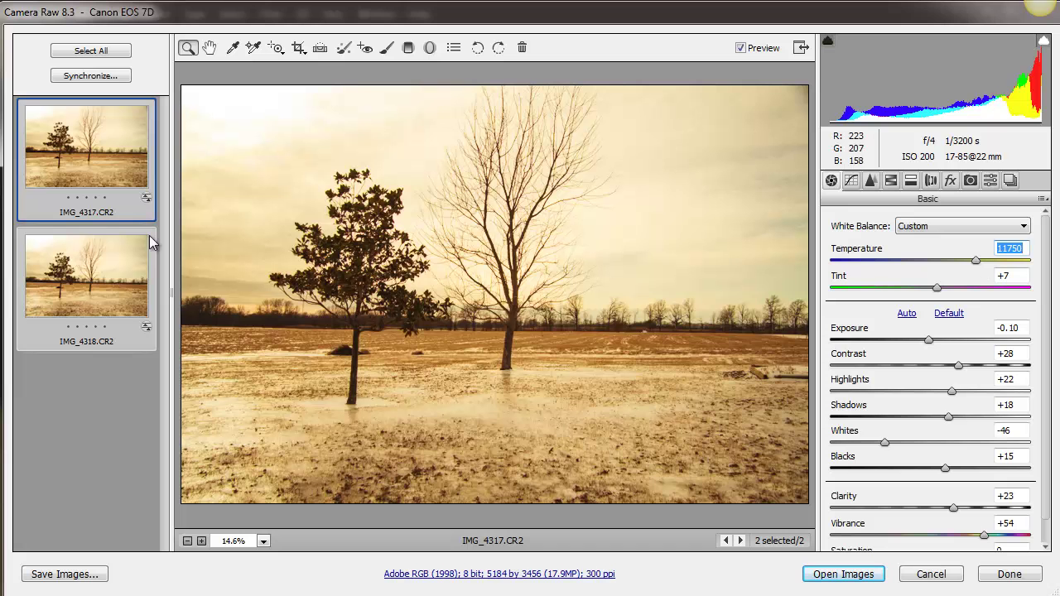
left_click(91, 76)
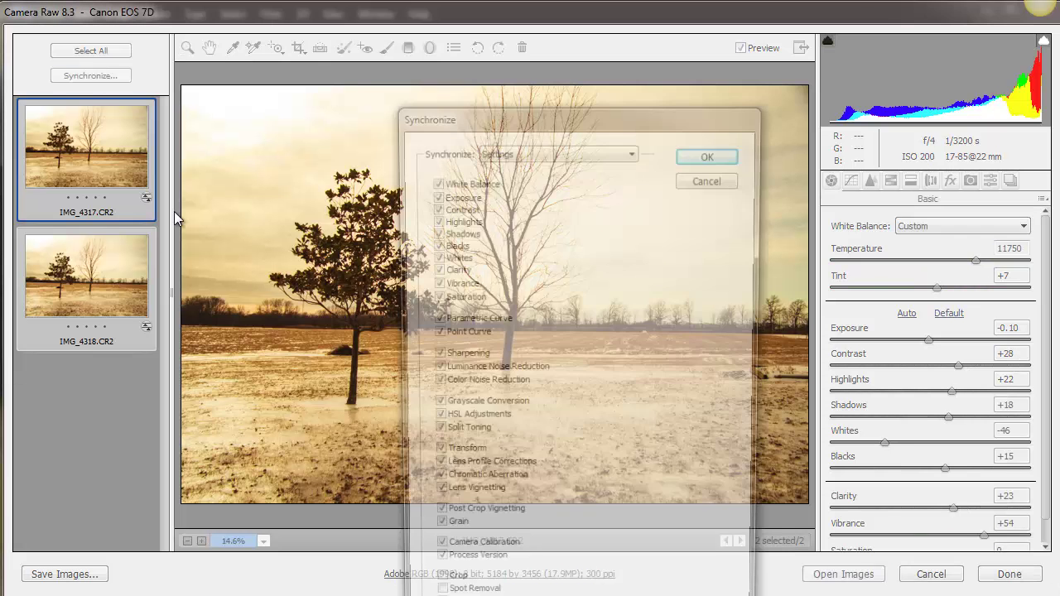
left_click_drag(556, 119, 554, 67)
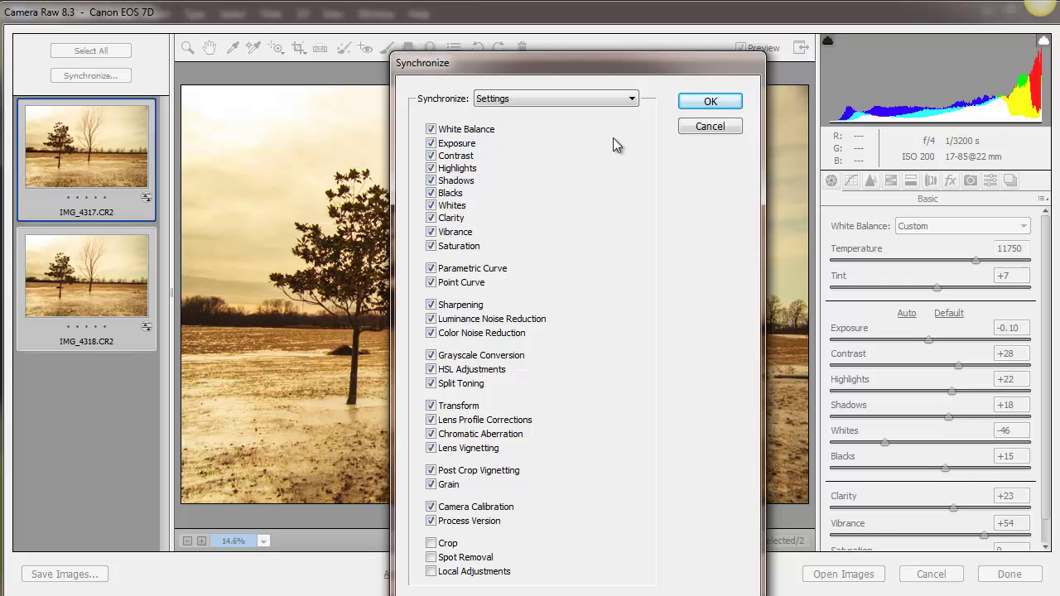
left_click(700, 103)
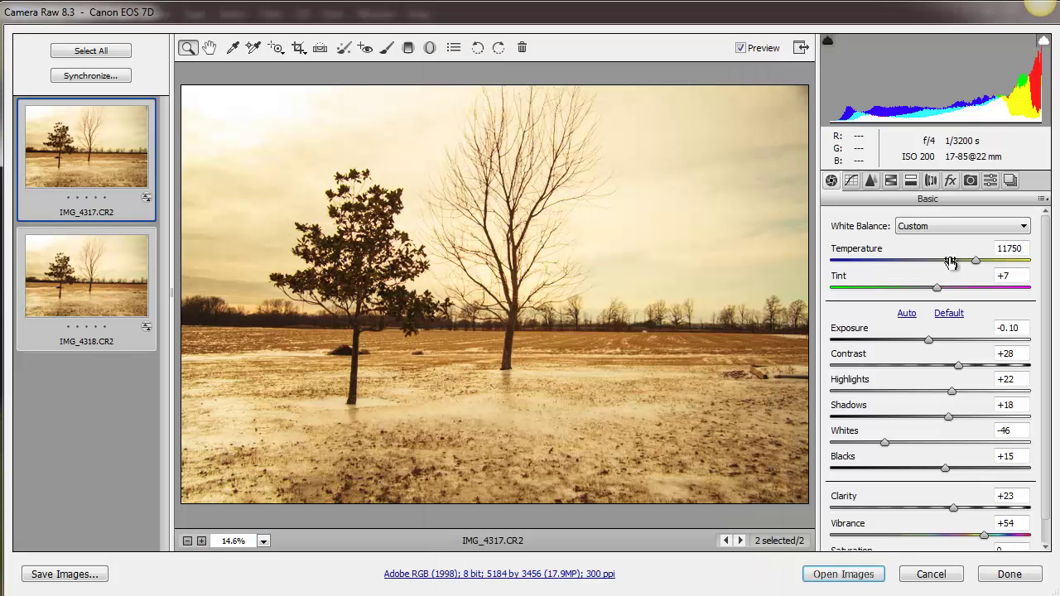
Step: Set the temperature of both photos to 6900 and their contrast to +38
left_click_drag(973, 260, 906, 266)
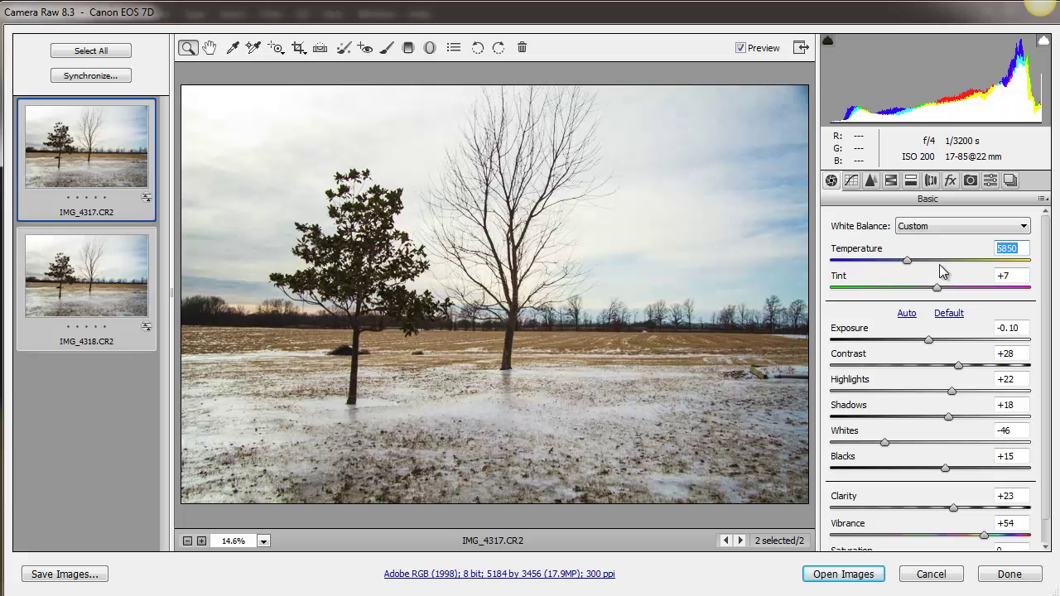
mouse_move(939, 264)
left_mouse_down()
mouse_move(954, 265)
mouse_move(929, 277)
left_mouse_up()
left_click_drag(958, 366, 968, 372)
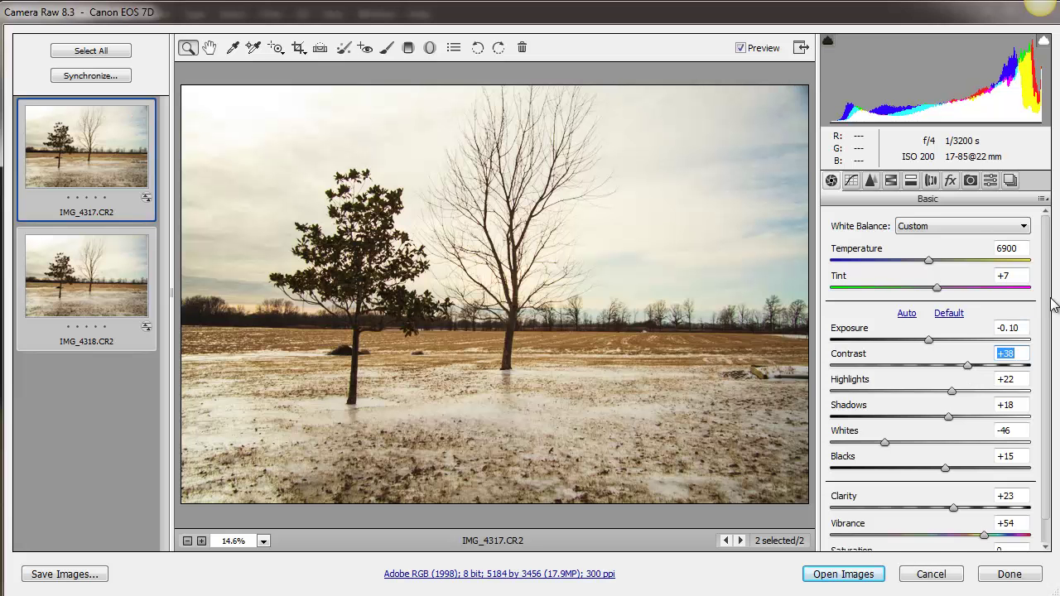
Step: Set the clarity of both photos to +55 and their exposure to +0.15
scroll(1054, 311, "down", 1)
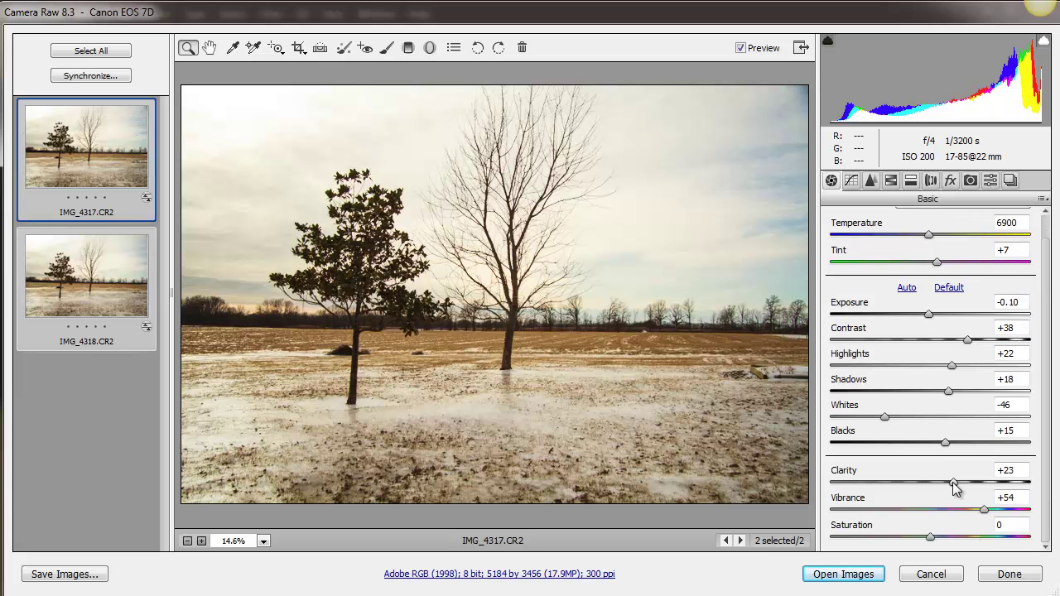
left_click_drag(953, 484, 985, 481)
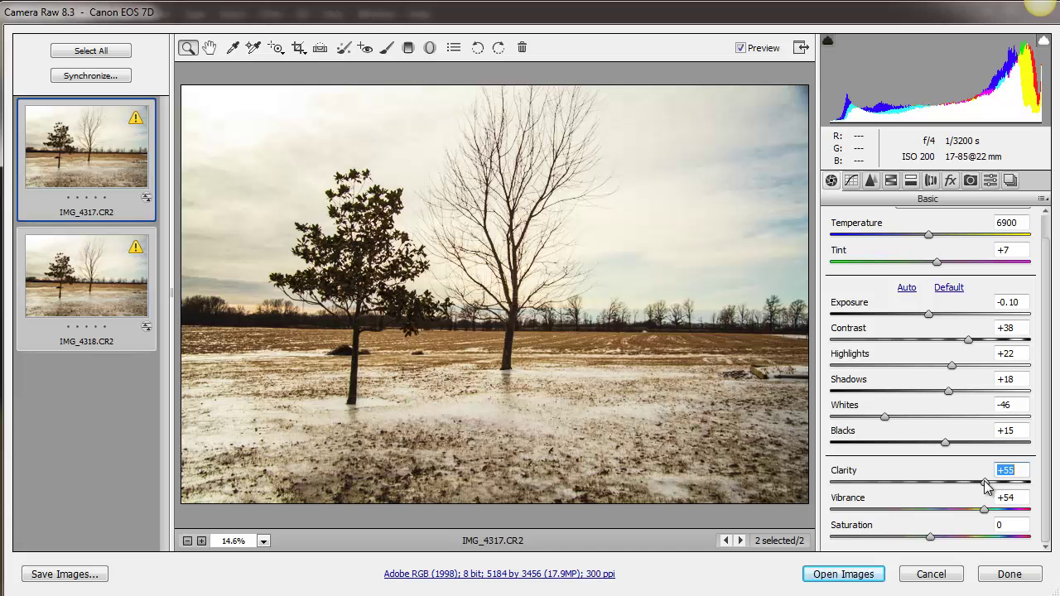
left_click(942, 315)
left_click_drag(942, 316, 936, 317)
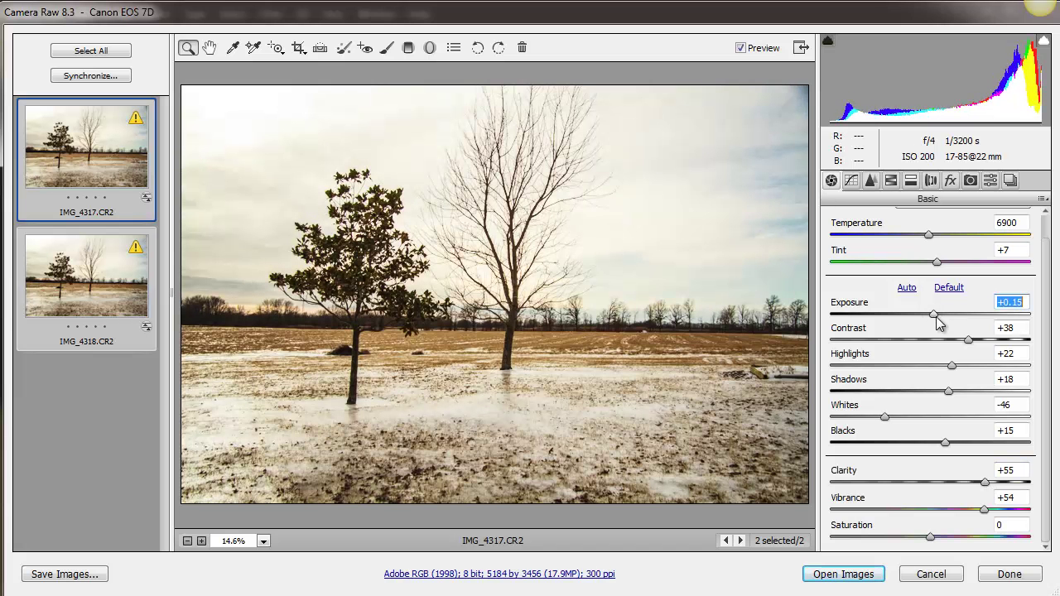
Step: Adjust the tones of both photos: shadows +43, blacks +39 and whites -19
left_click_drag(950, 394, 973, 400)
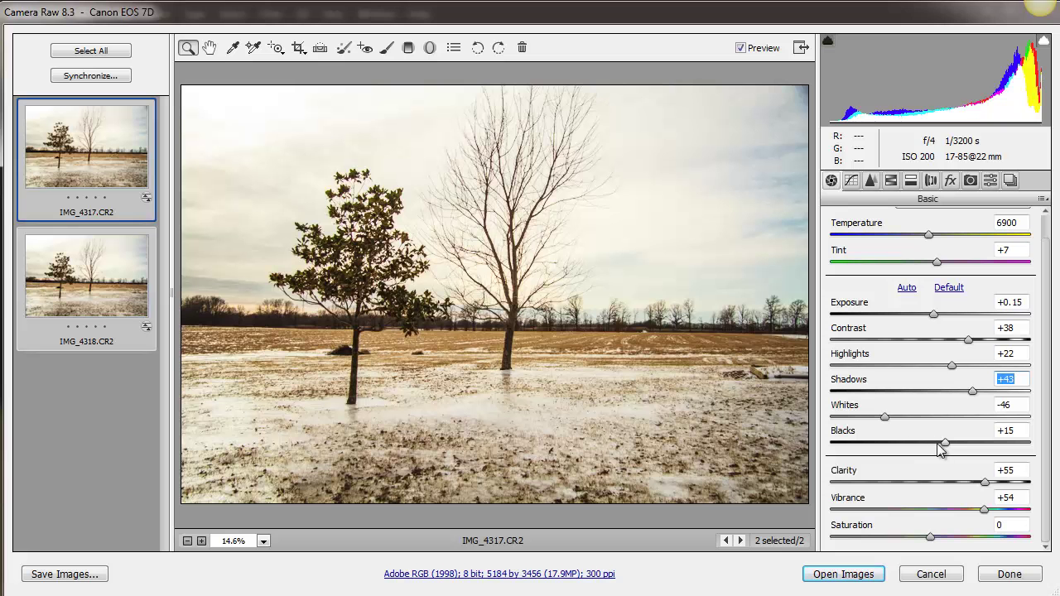
left_click_drag(944, 445, 969, 443)
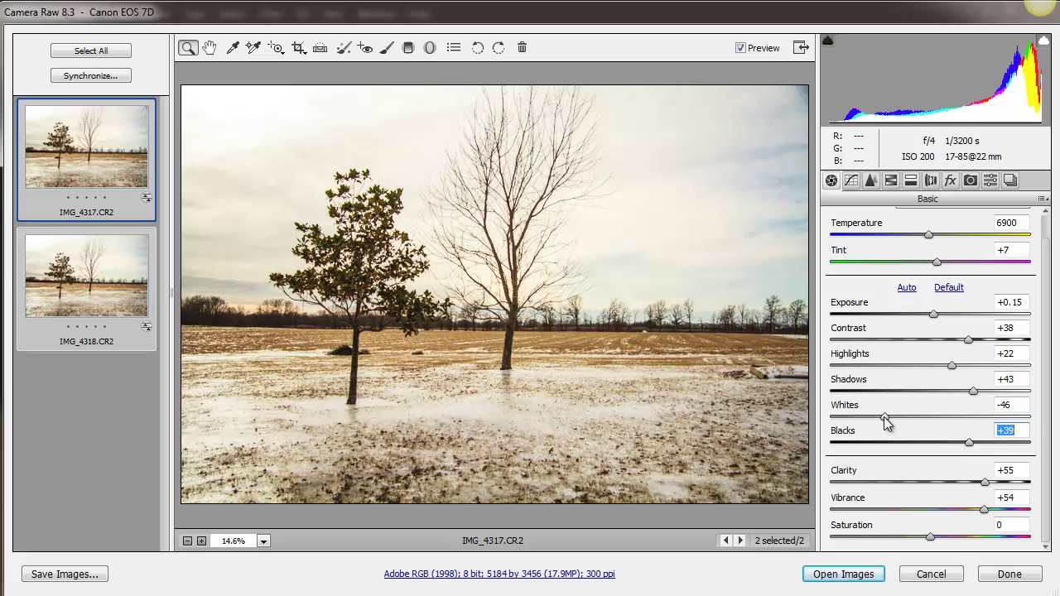
left_click_drag(883, 417, 911, 416)
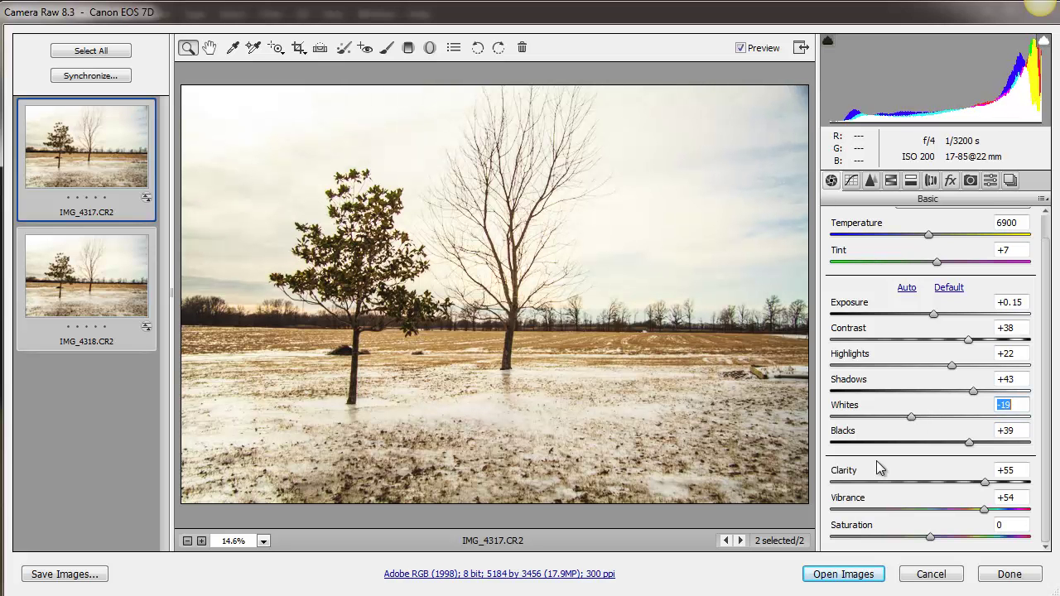
Step: Open both adjusted photos in Photoshop as docked documents and compare IMG_4317.CR2 with IMG_4318.CR2
left_click(854, 581)
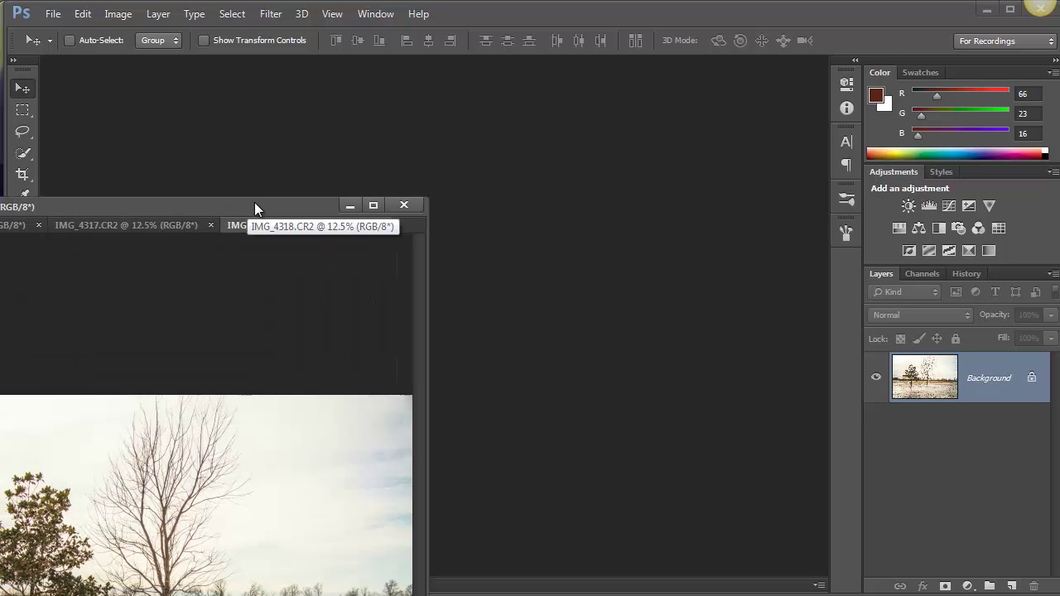
left_click_drag(277, 201, 436, 63)
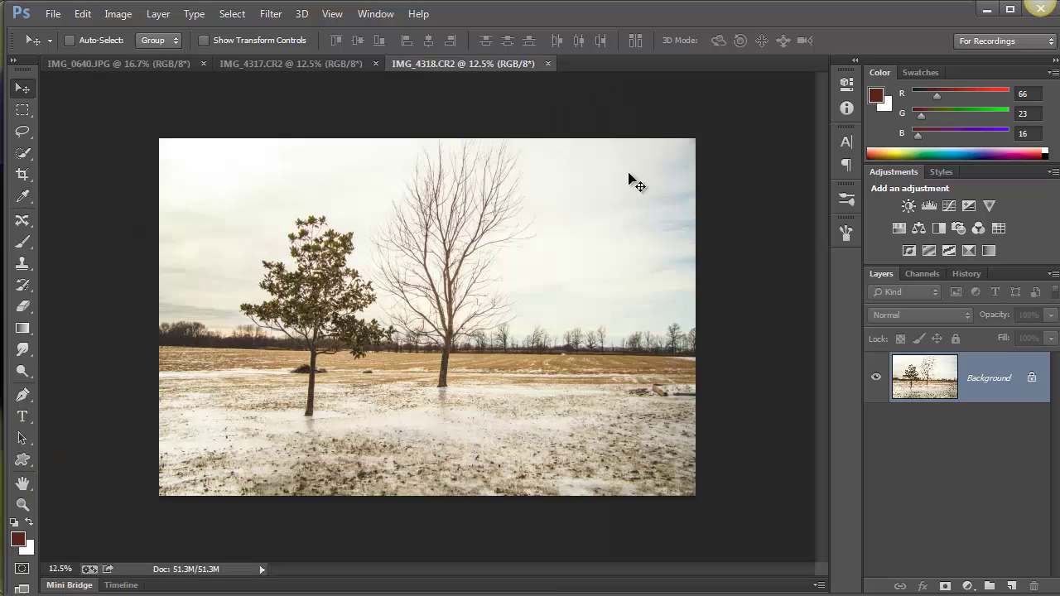
left_click(314, 65)
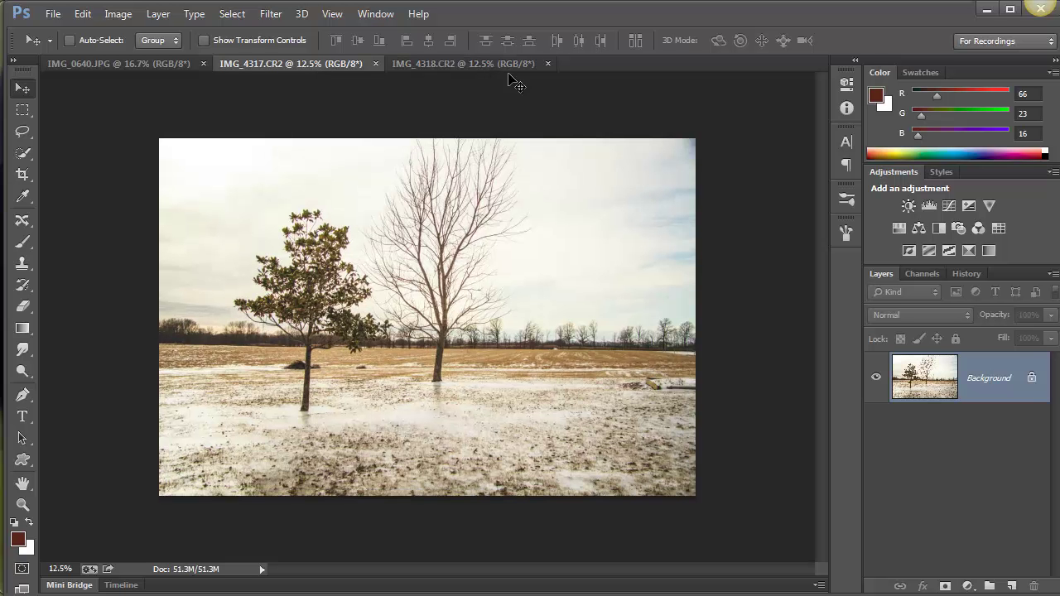
left_click(454, 65)
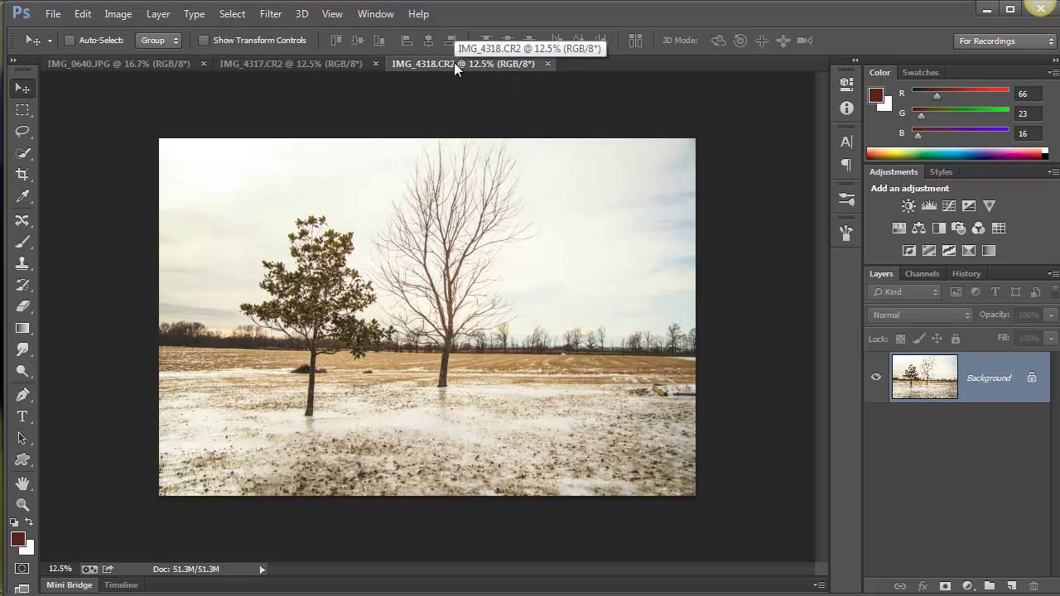
left_click(315, 63)
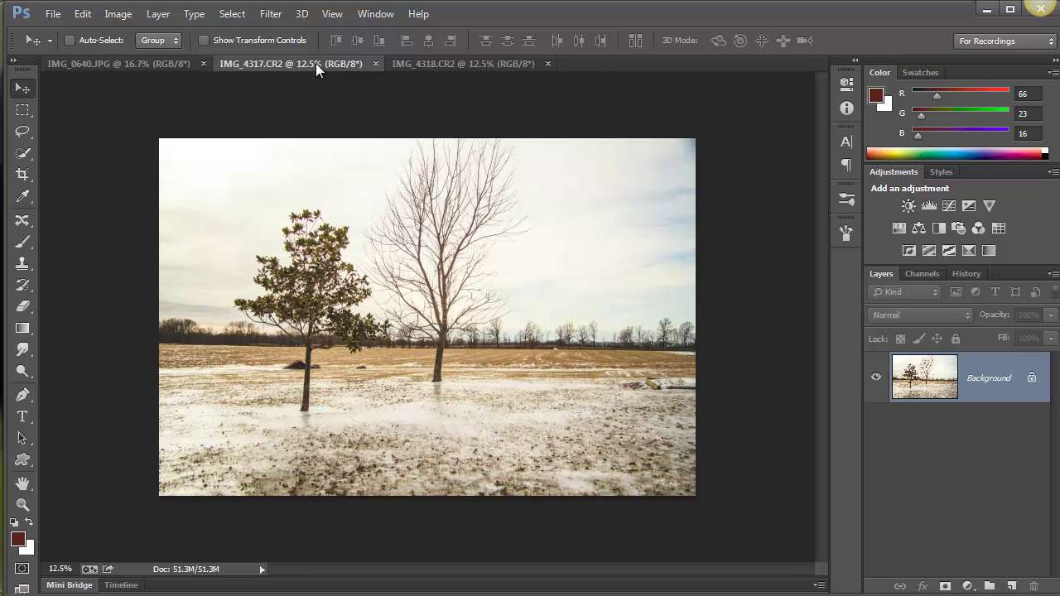
left_click(459, 67)
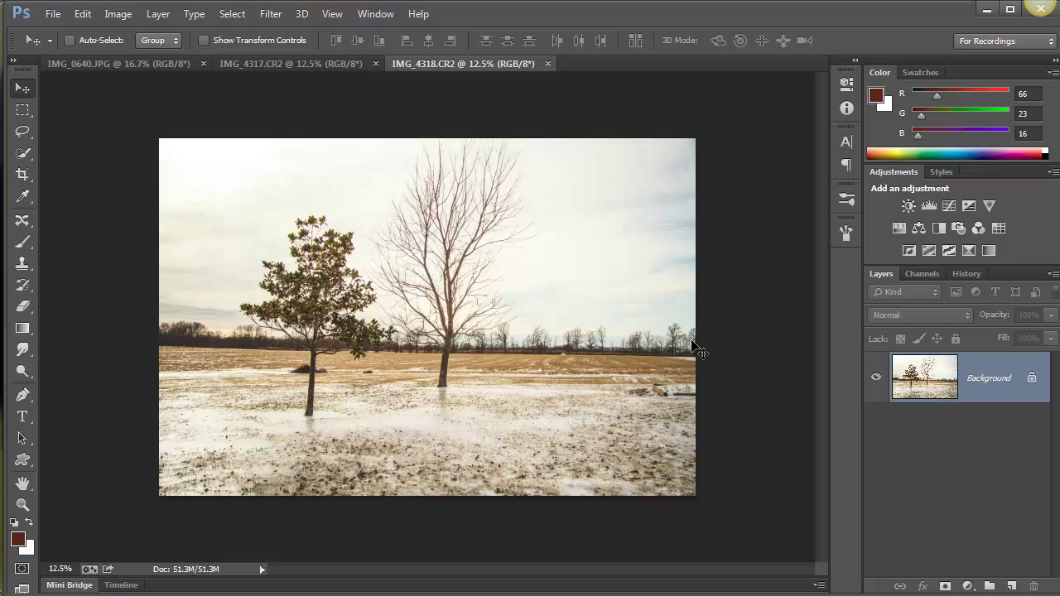
Step: Resize the IMG_4317.CR2 image proportionally to 6 by 4 inches
left_click(313, 64)
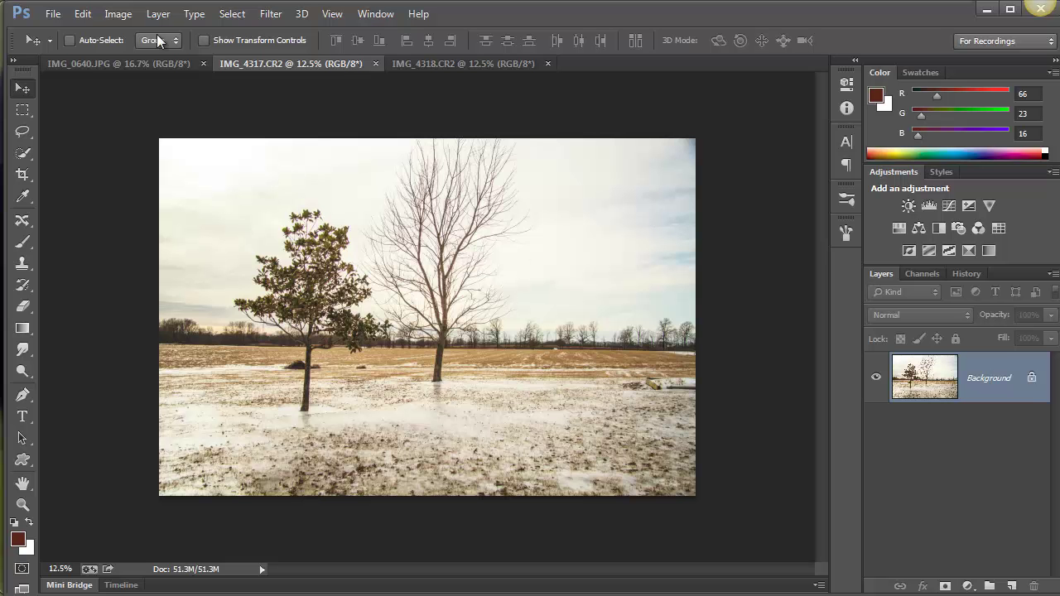
left_click(118, 13)
left_click(143, 133)
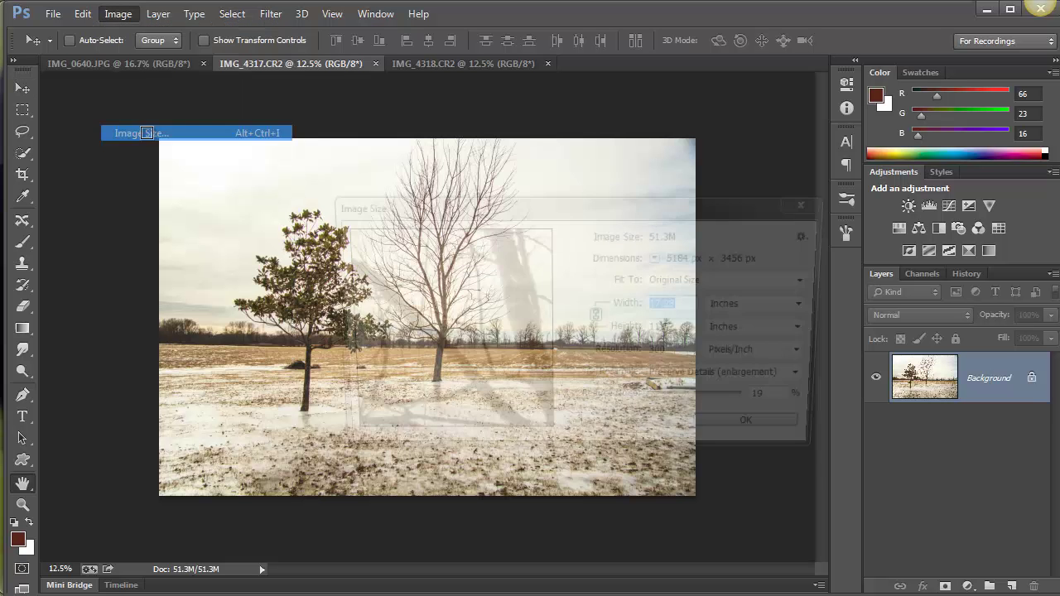
left_click_drag(626, 205, 518, 182)
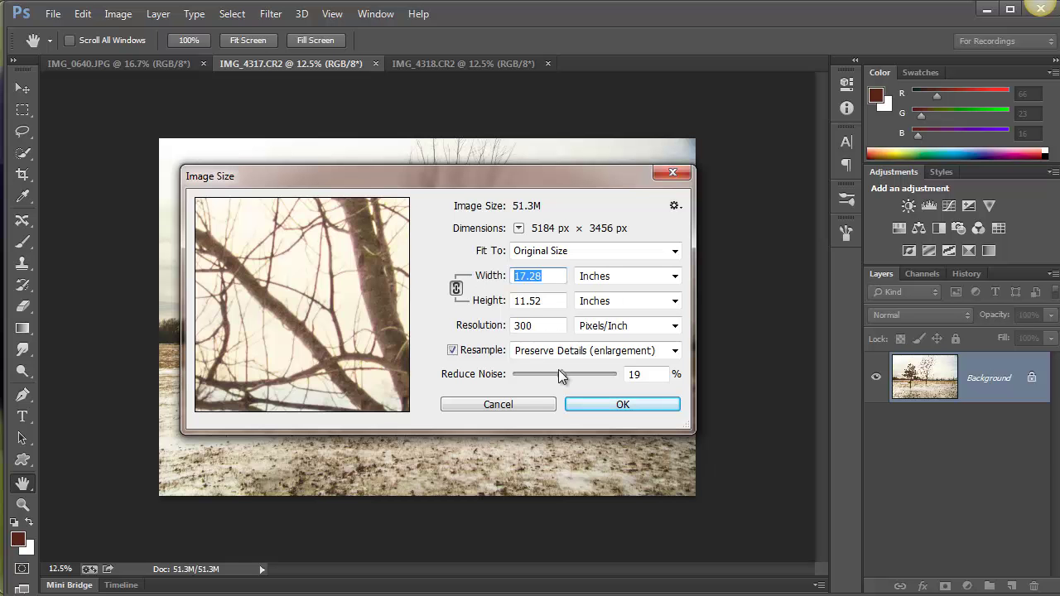
type("6")
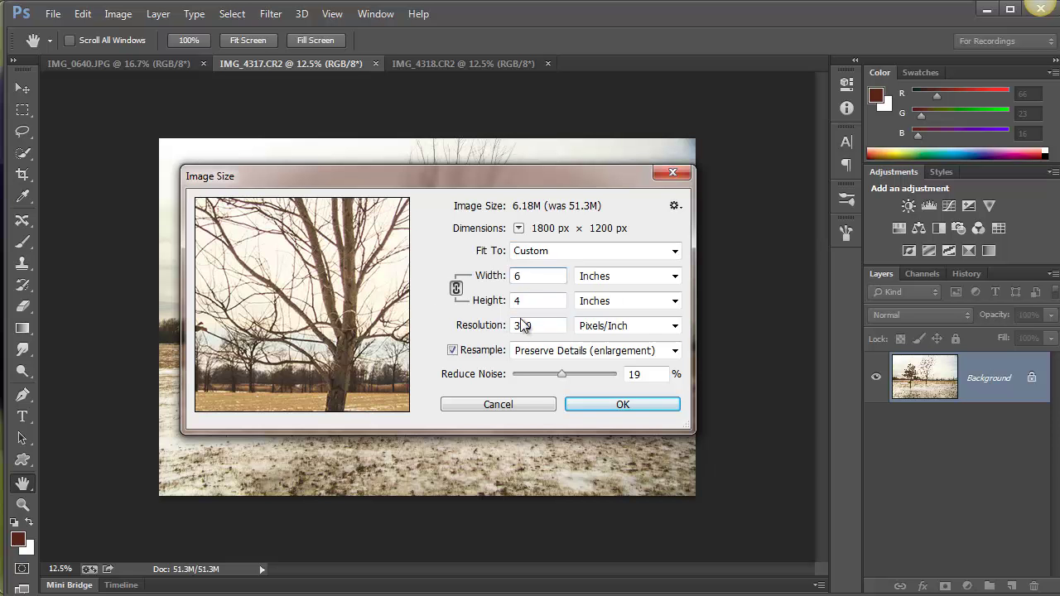
left_click(604, 410)
key("v")
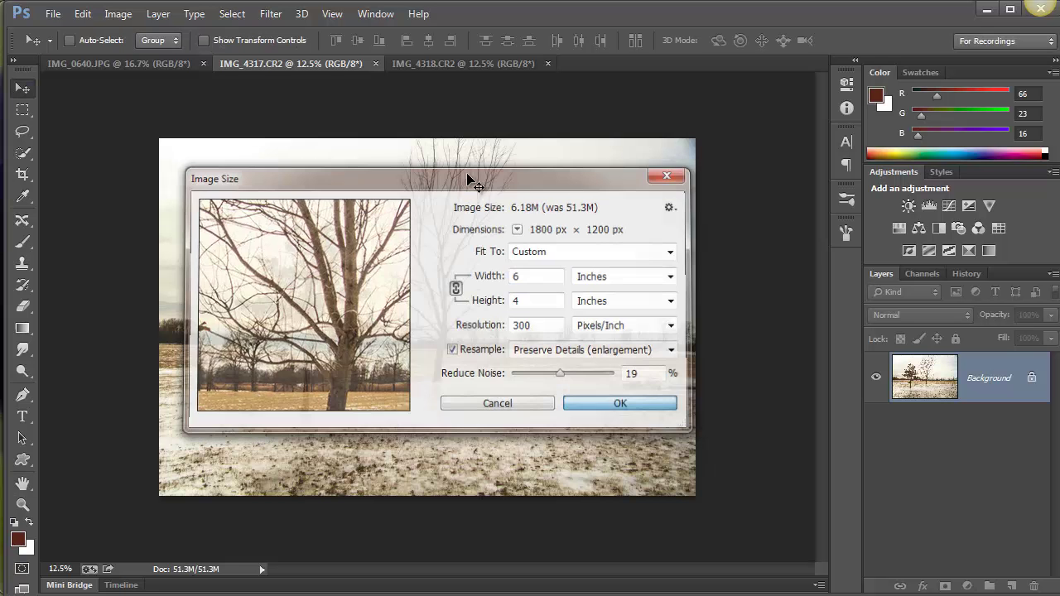
Step: Resize the IMG_4318.CR2 image proportionally to the same 6 by 4 inches
left_click(461, 62)
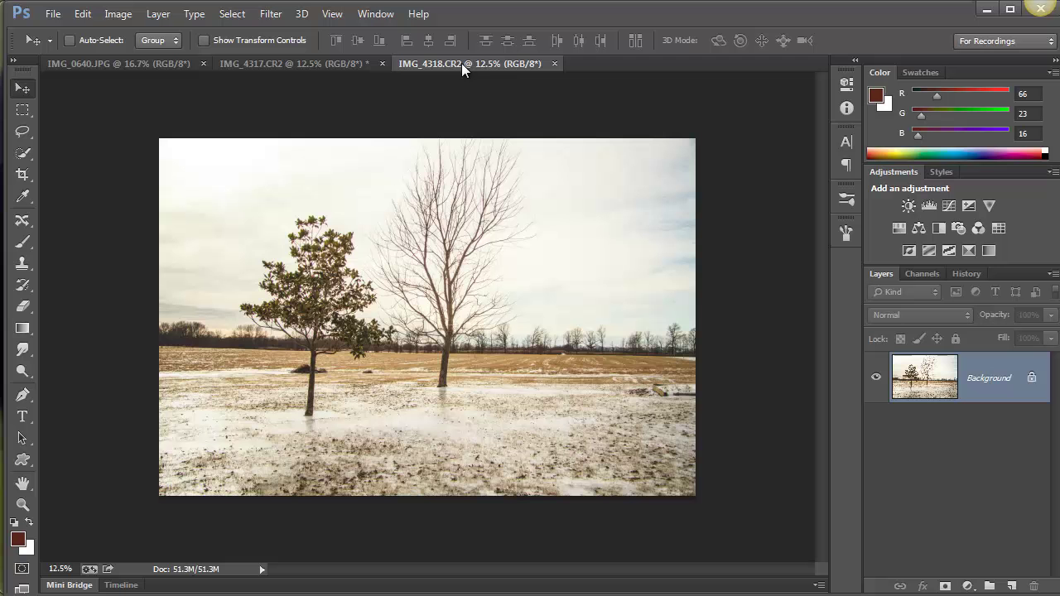
left_click(117, 14)
left_click(155, 137)
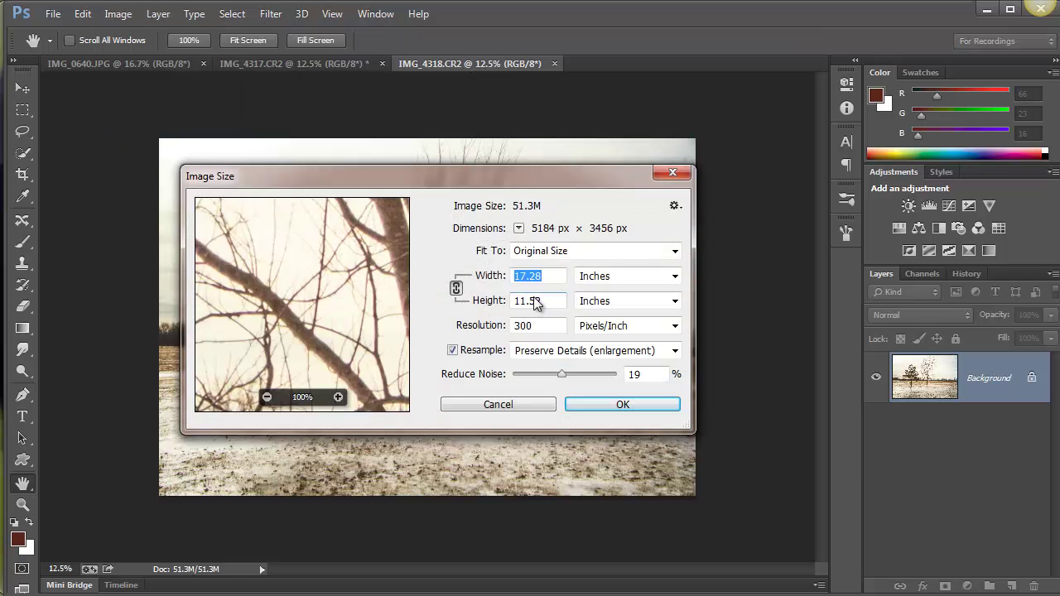
type("6")
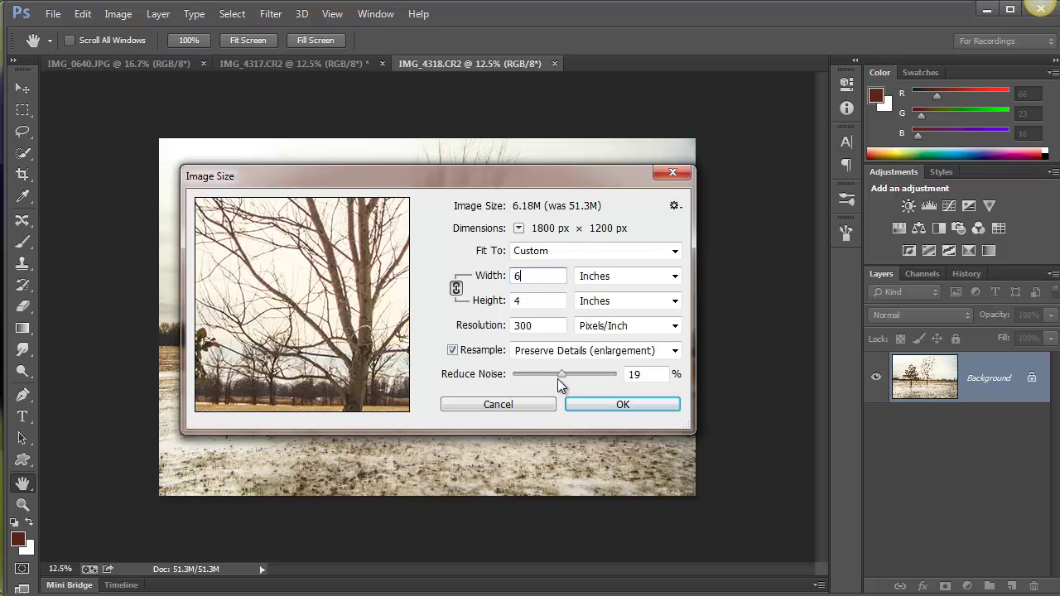
left_click(626, 406)
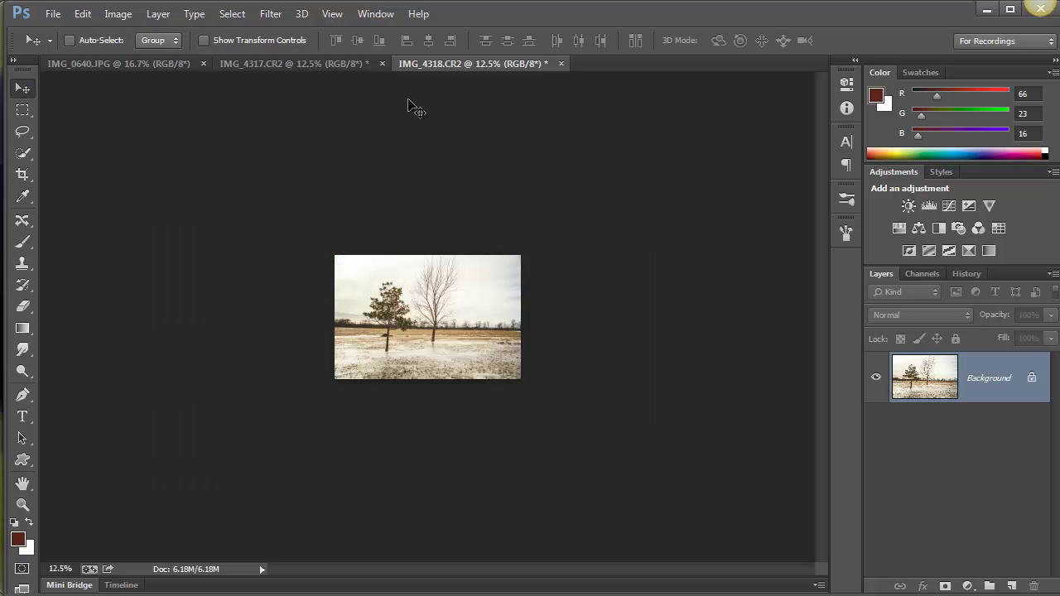
Step: Widen the IMG_4317.CR2 canvas to 12 inches, keeping the photo anchored at the middle of the canvas's left edge
left_click(304, 66)
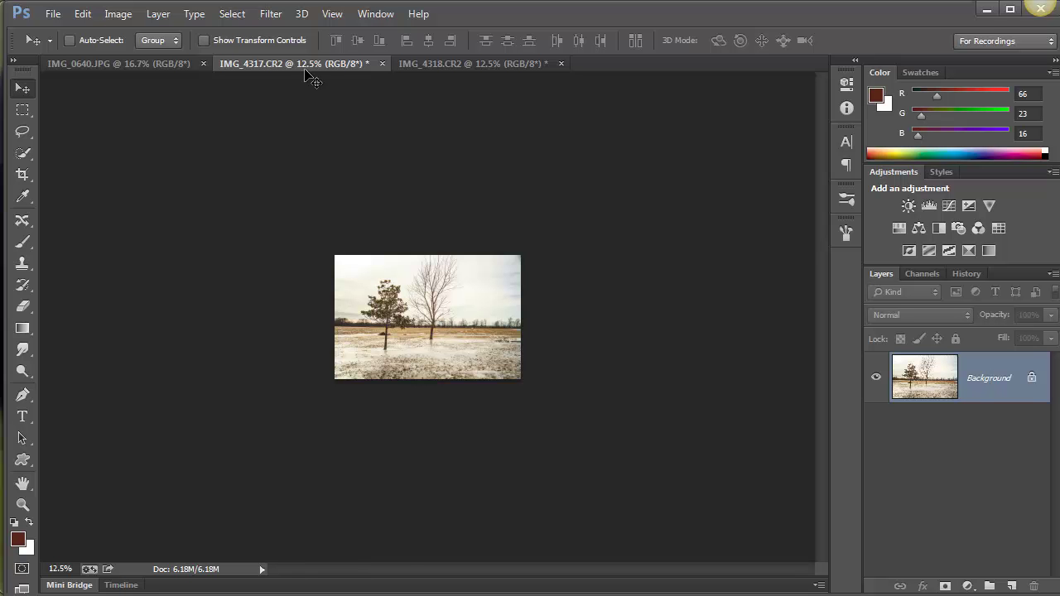
left_click(116, 14)
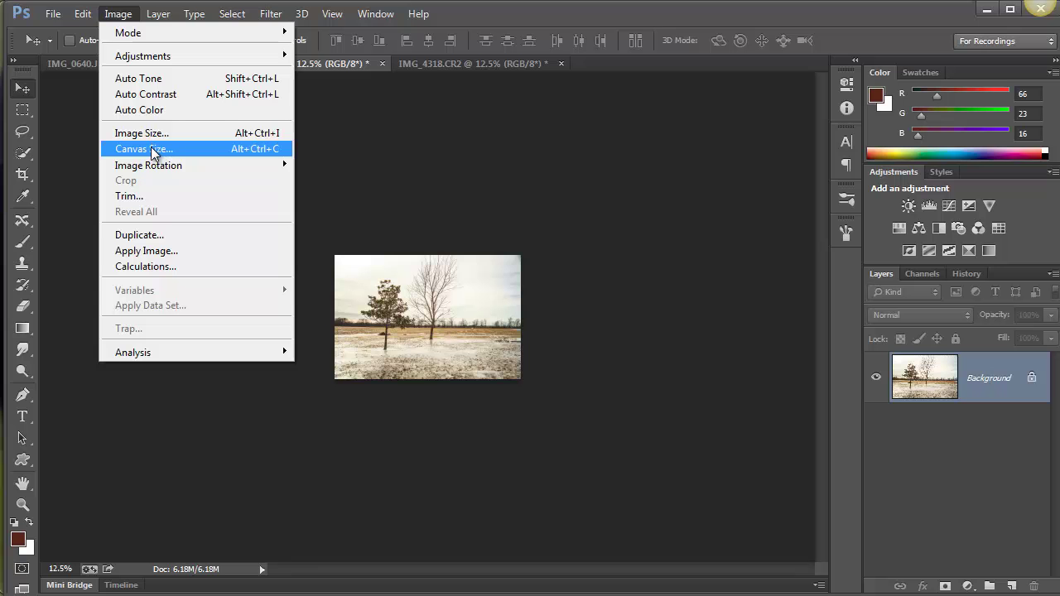
left_click(204, 150)
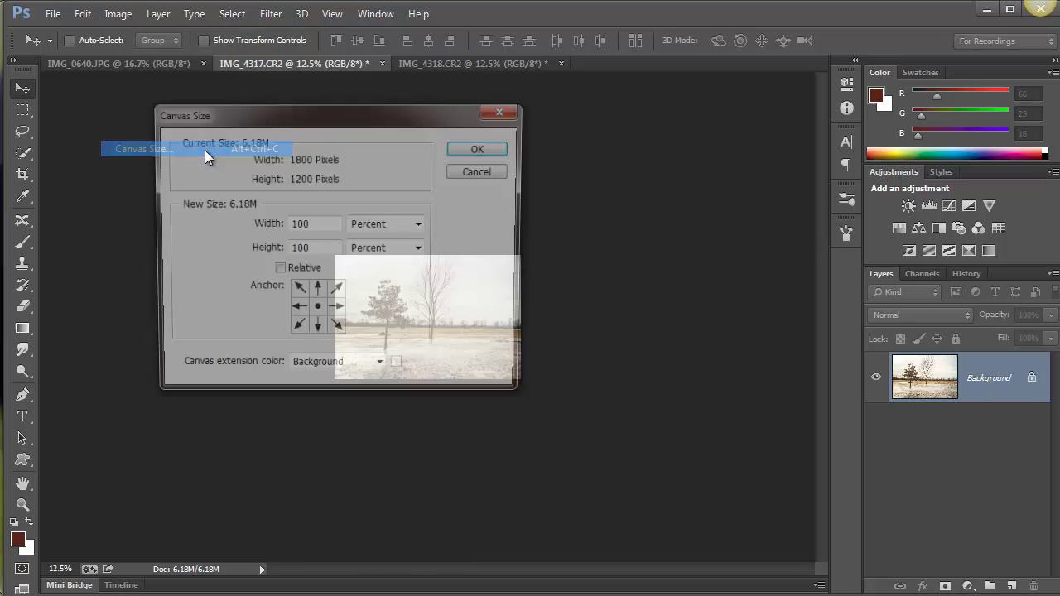
left_click(297, 313)
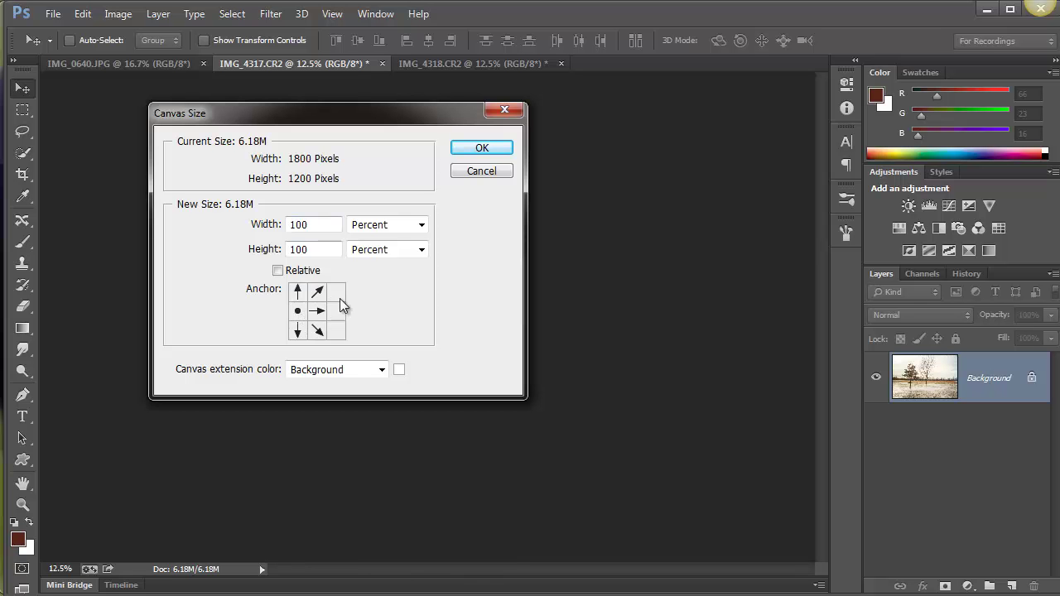
left_click(377, 225)
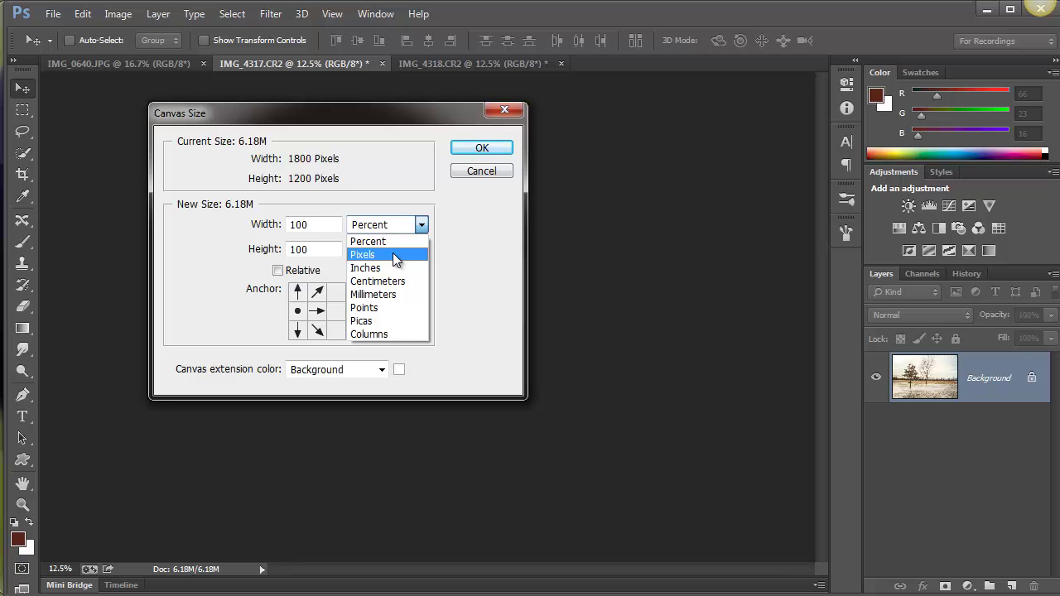
left_click(392, 254)
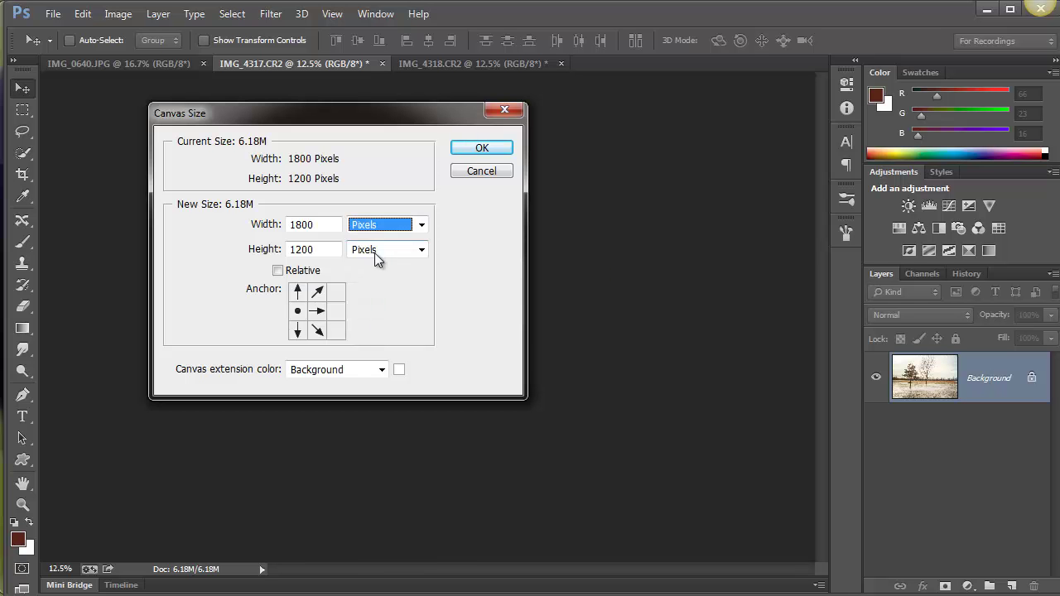
left_click(389, 225)
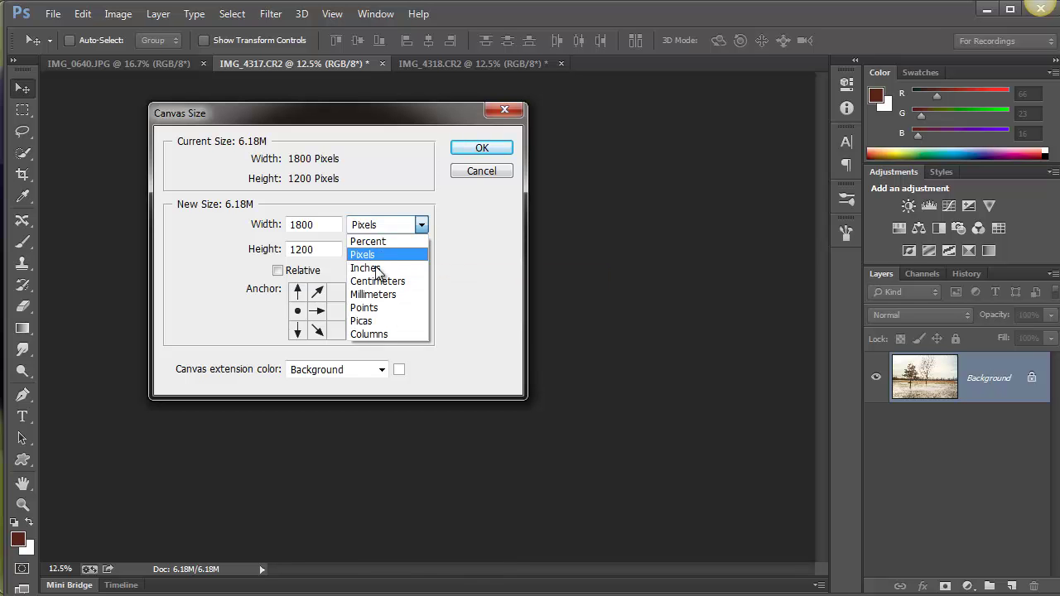
left_click(374, 269)
left_click_drag(305, 229, 286, 226)
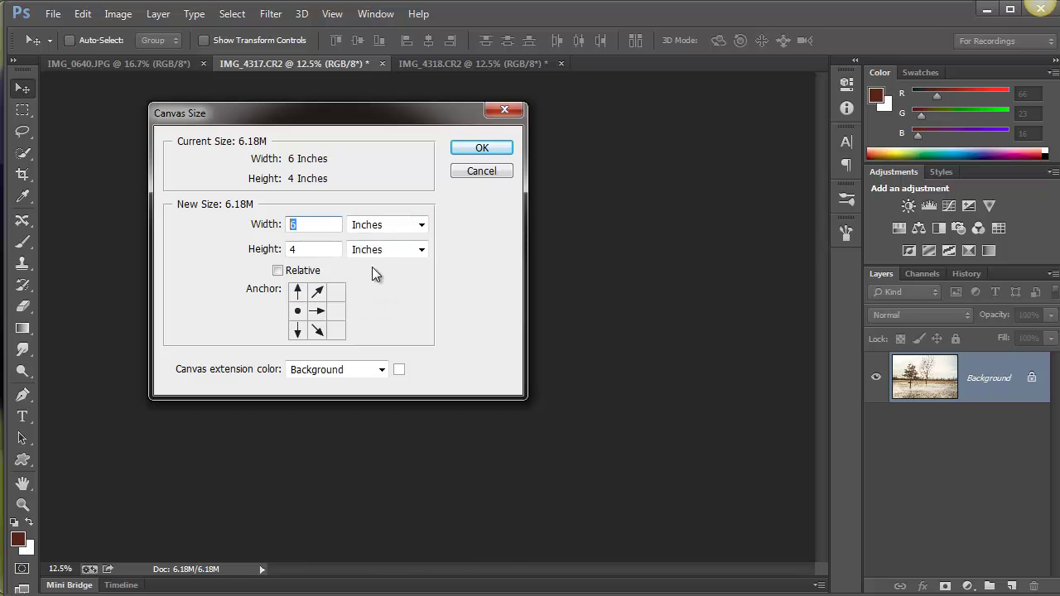
type("12")
left_click(482, 149)
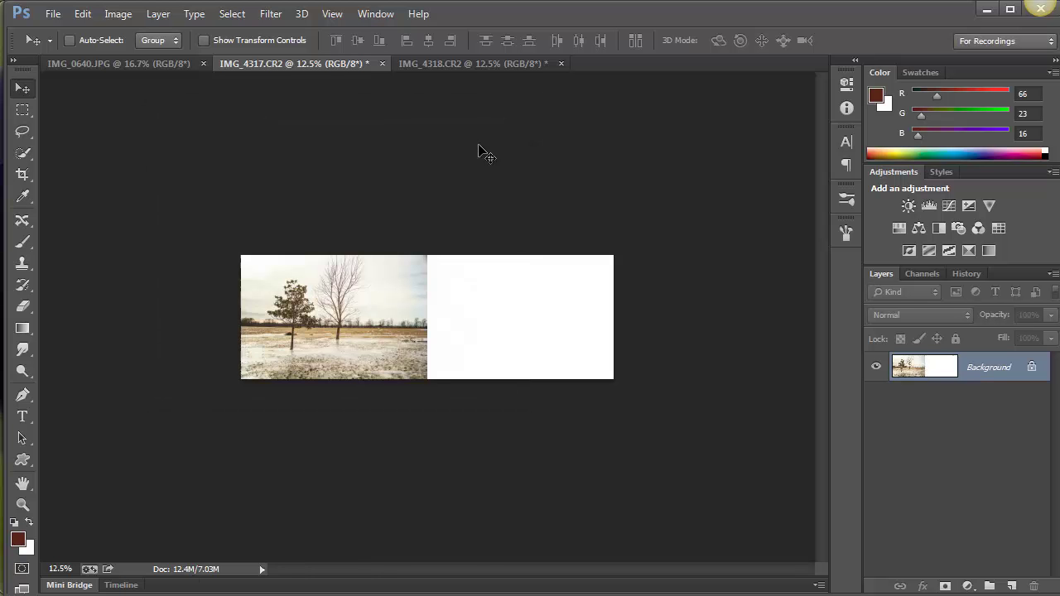
Step: Copy the whole IMG_4318.CR2 image into the blank right half of IMG_4317.CR2 and view the pair full screen
left_click(476, 63)
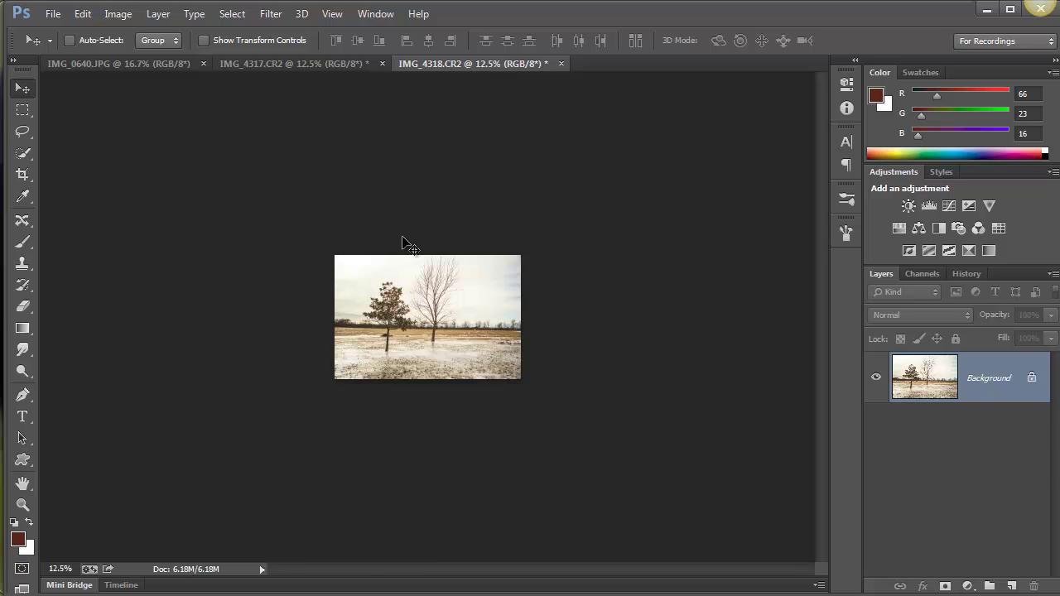
key("ctrl+a")
left_click(304, 64)
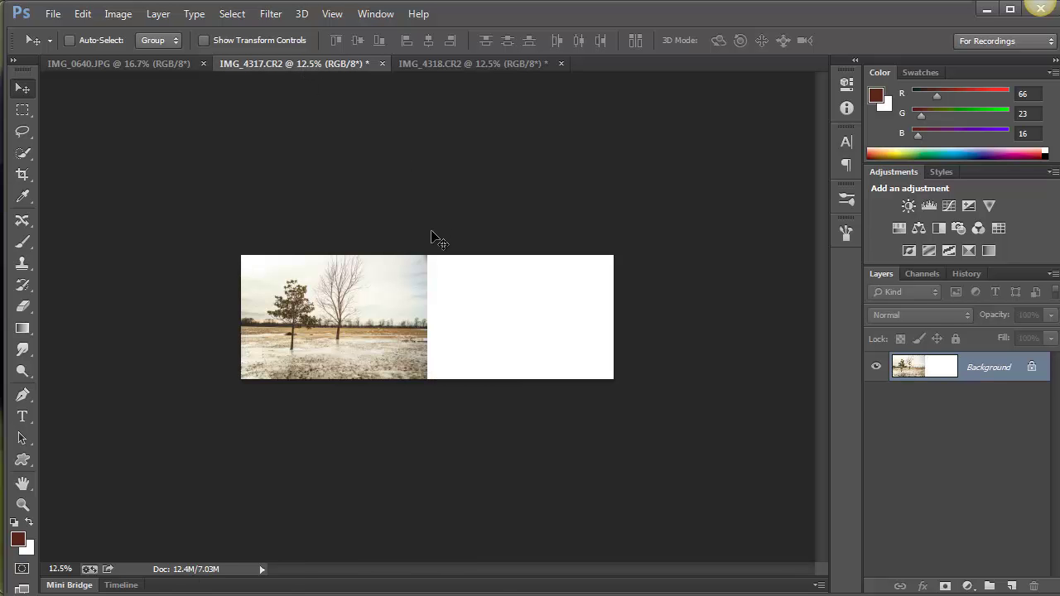
key("ctrl+v")
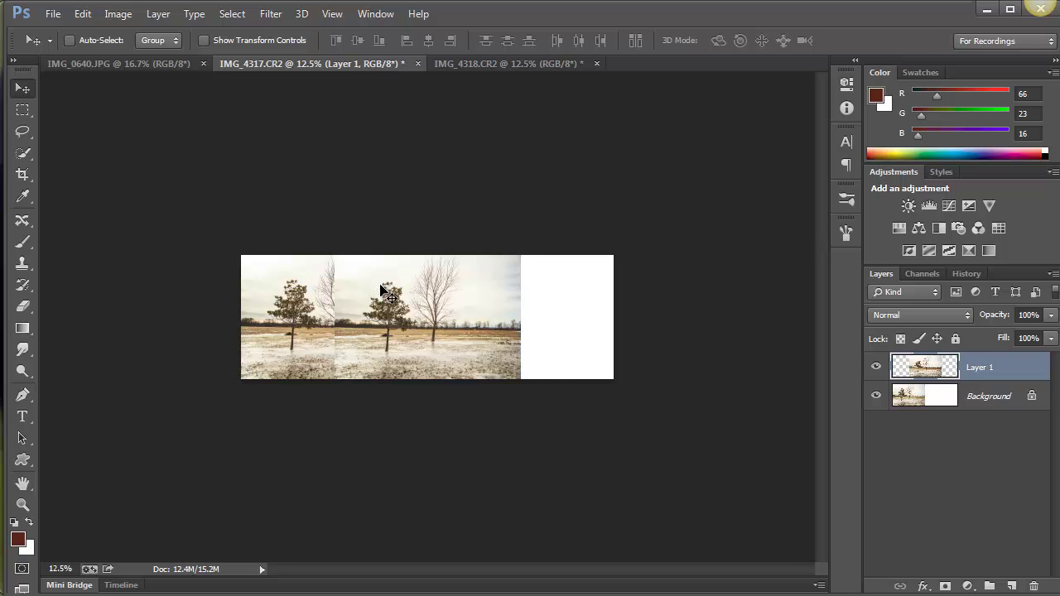
left_click_drag(380, 286, 490, 287)
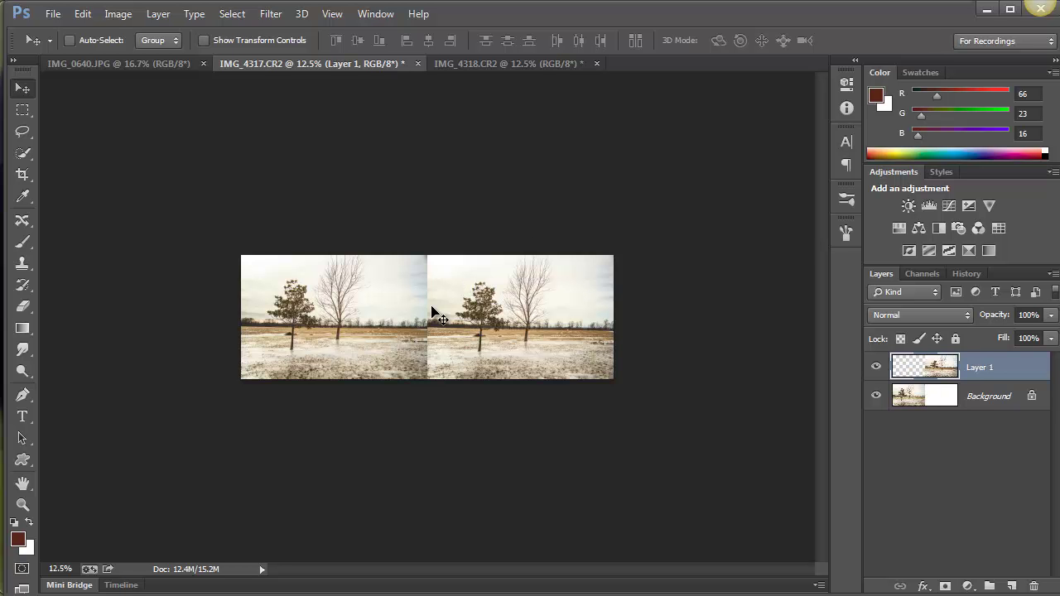
key("ctrl+plus")
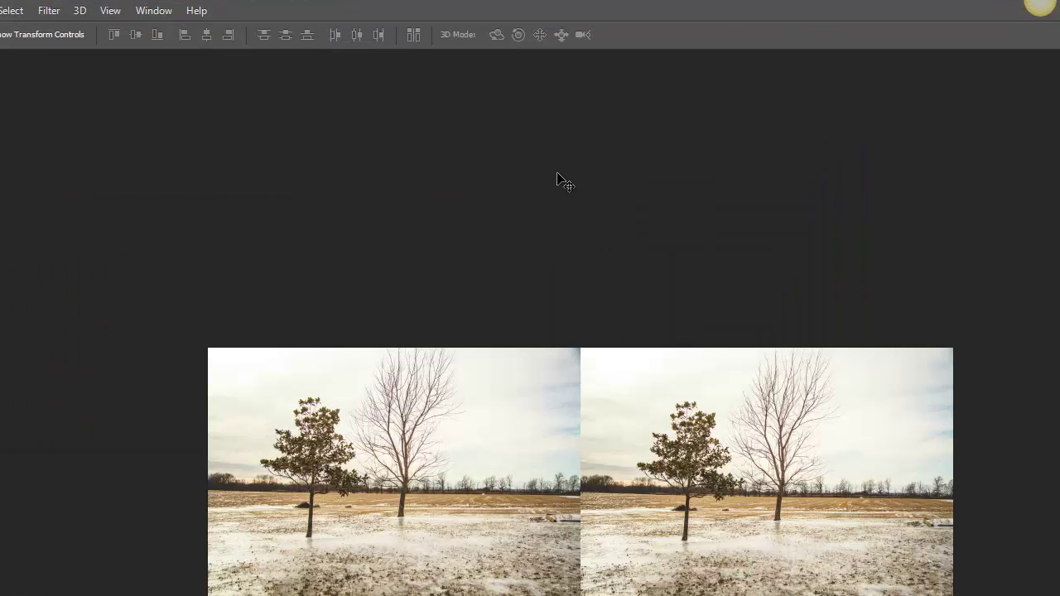
key("f")
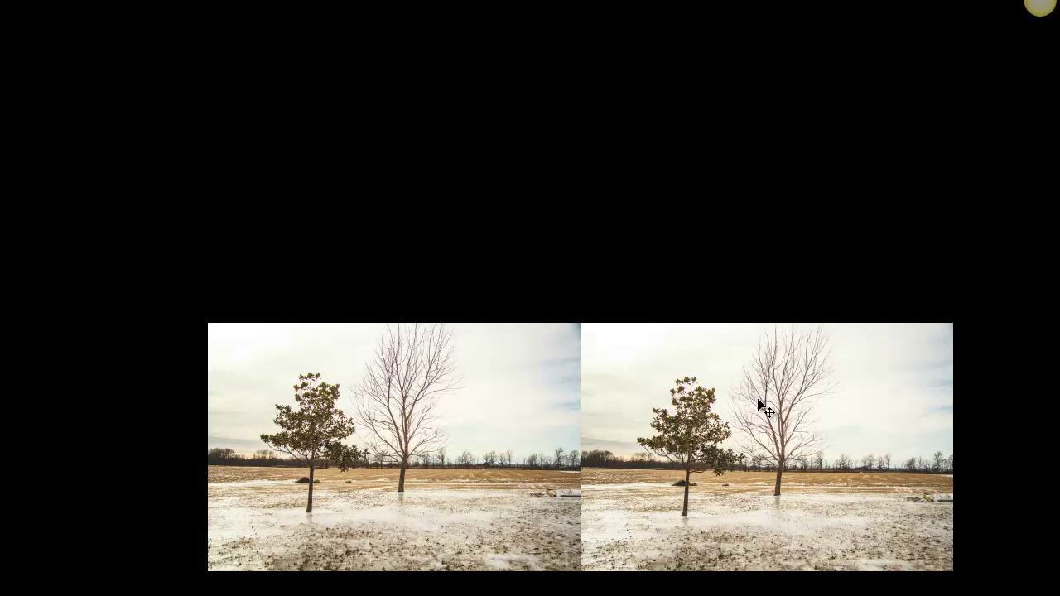
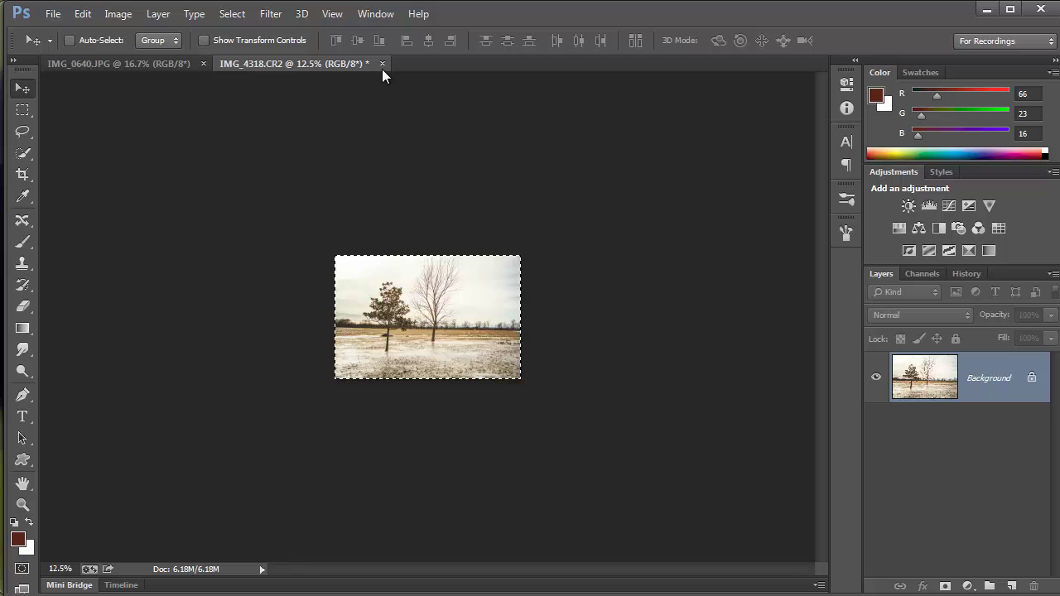
Step: Close IMG_4318.CR2 without saving its changes and return to the IMG_0640.JPG building photo
left_click(382, 64)
left_click(581, 329)
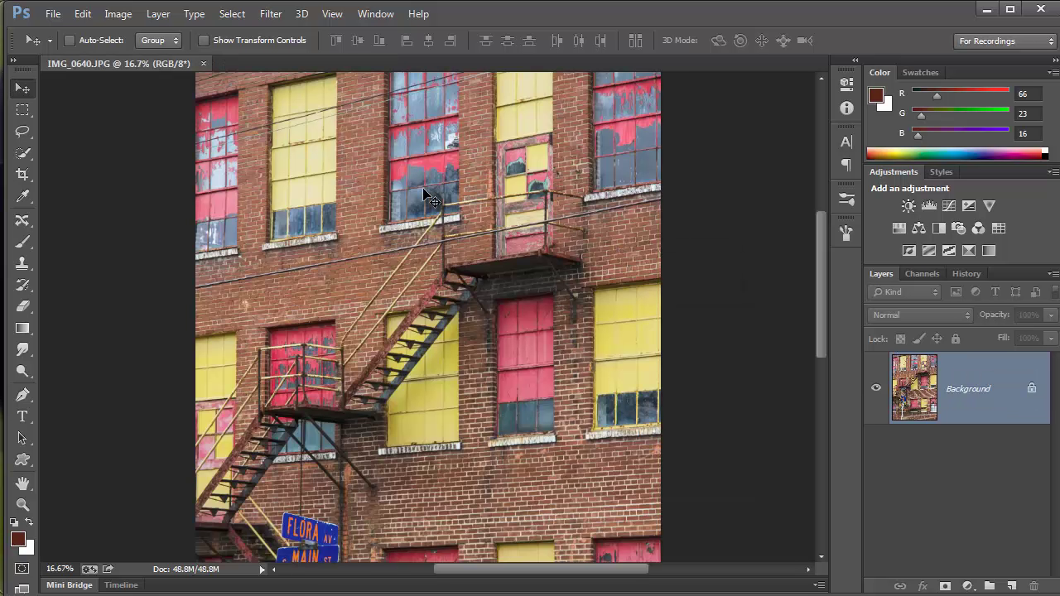
key("ctrl+minus")
key("ctrl+minus")
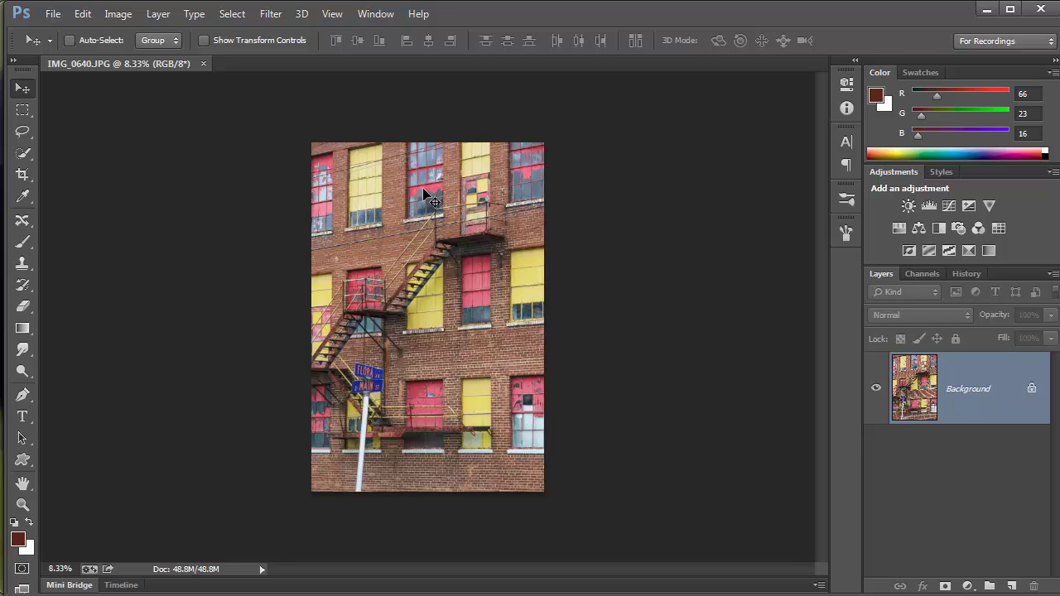
left_click(455, 276)
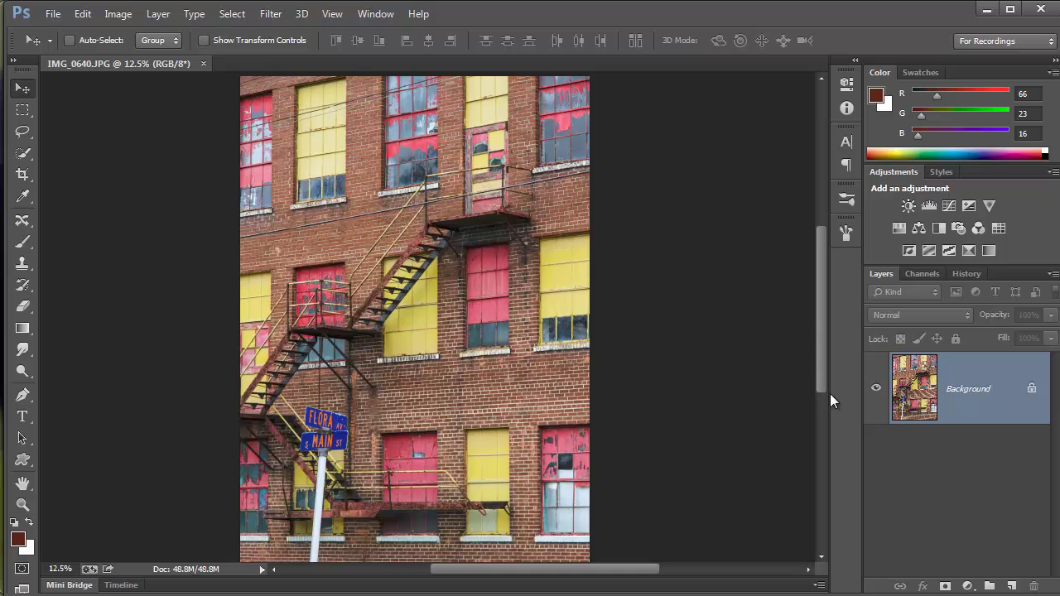
Step: Add a Levels adjustment with black input 34 and white input 206, and merge it into the Background layer
left_click(929, 207)
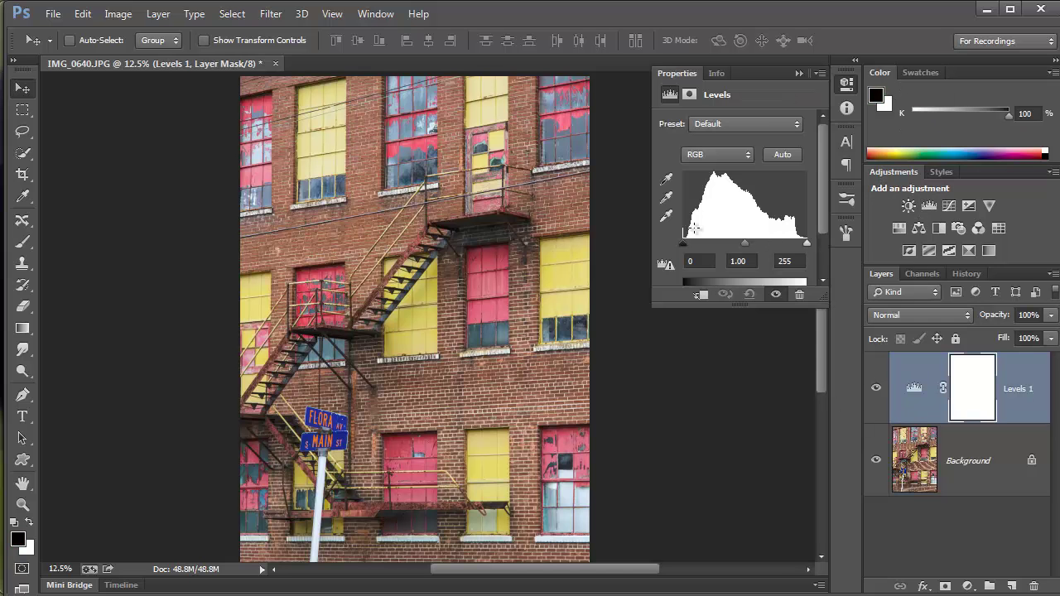
left_click_drag(687, 245, 698, 245)
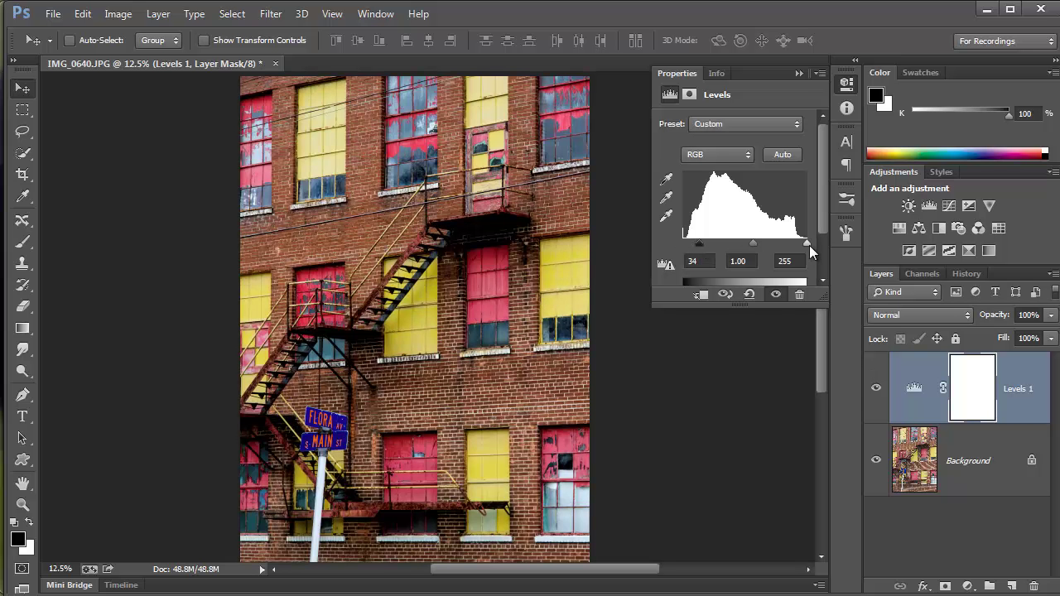
left_click_drag(803, 245, 784, 245)
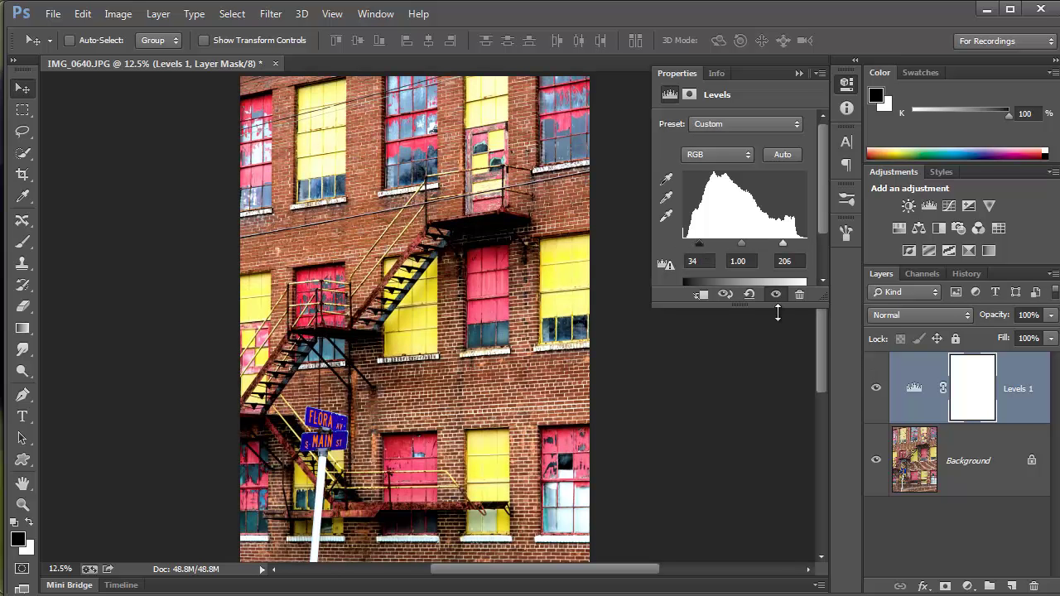
left_click(799, 73)
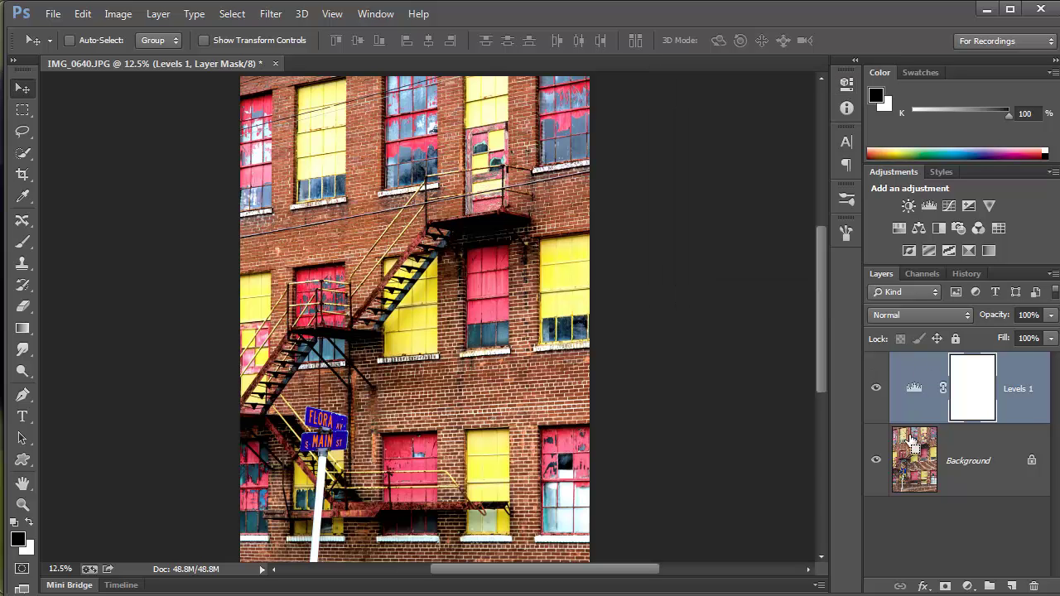
key("ctrl+e")
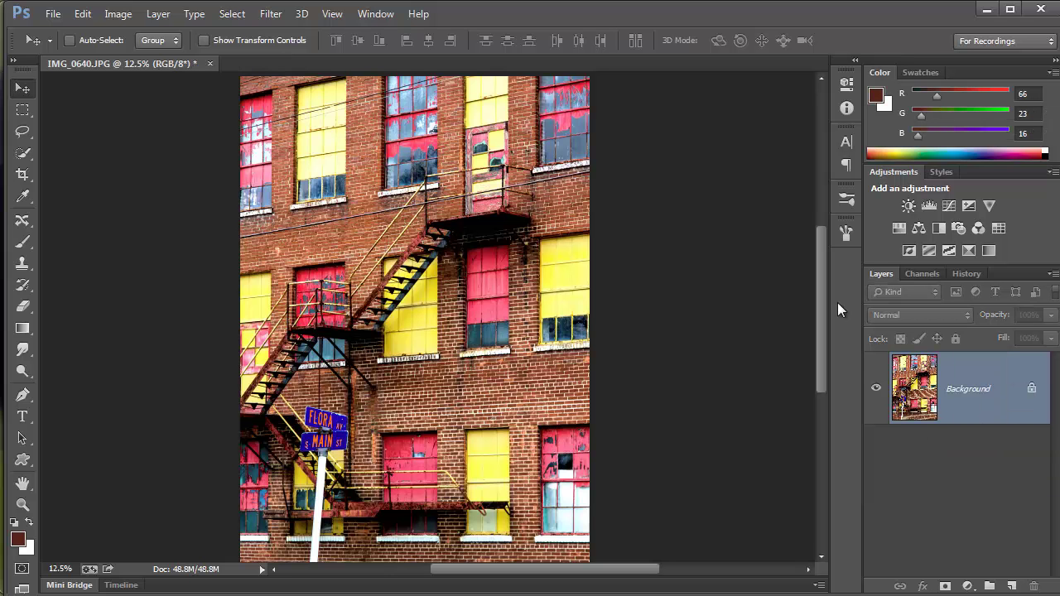
Step: Open the Unsharp Mask filter and try radii of 25.6 and 3.3 pixels, comparing the photo with the preview off and on
left_click(271, 14)
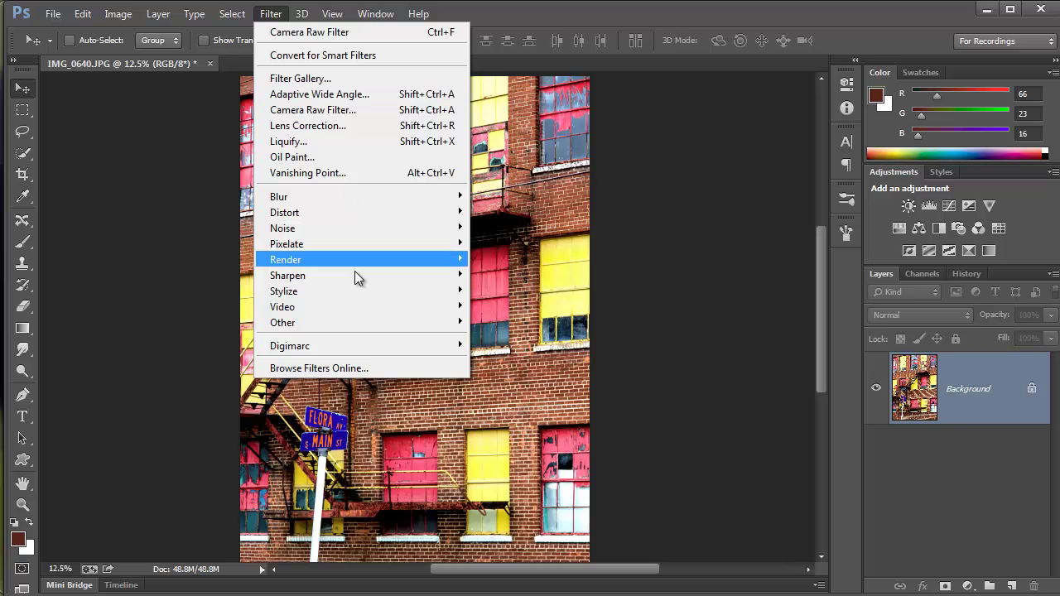
mouse_move(377, 275)
left_click(517, 354)
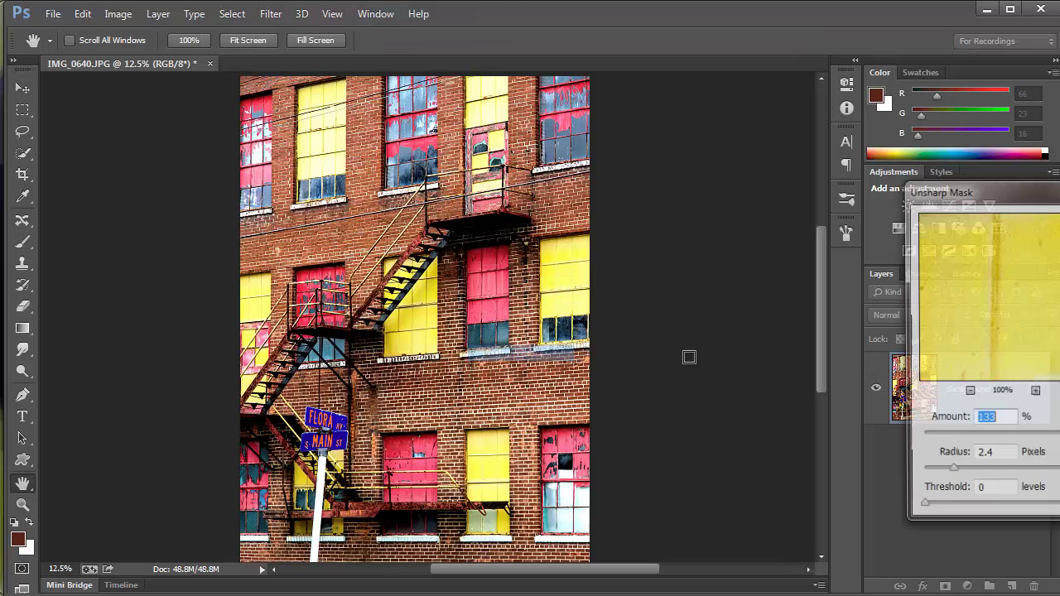
left_click_drag(996, 188, 902, 159)
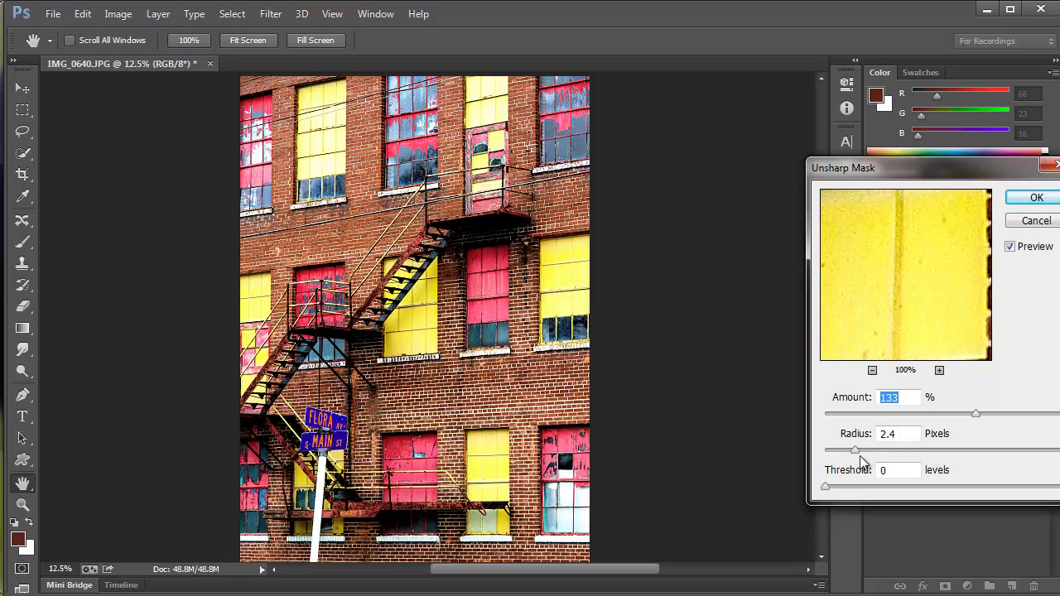
left_click_drag(856, 453, 937, 454)
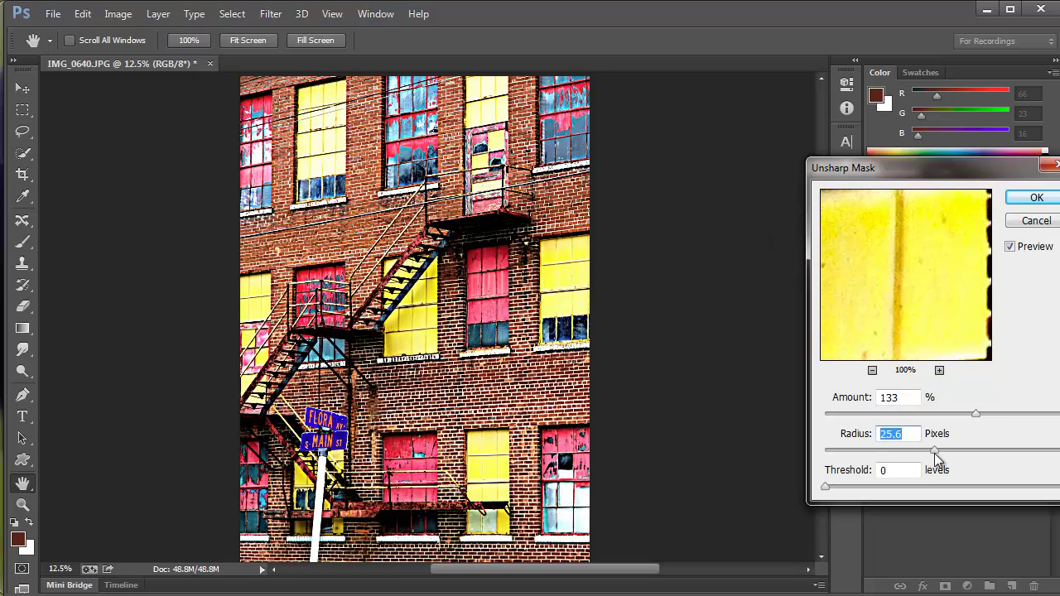
left_click(867, 452)
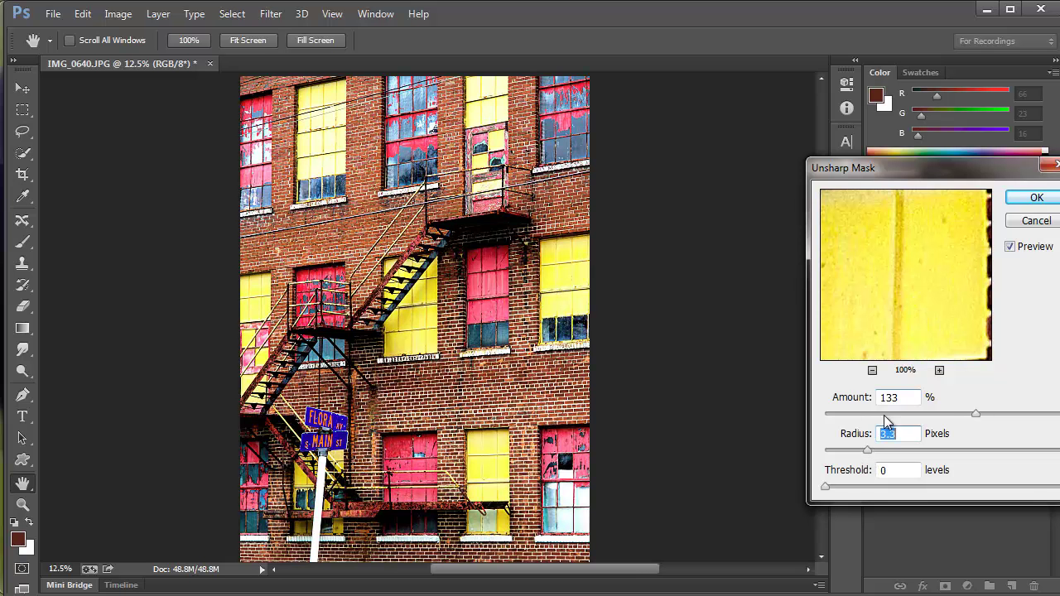
left_click(1010, 247)
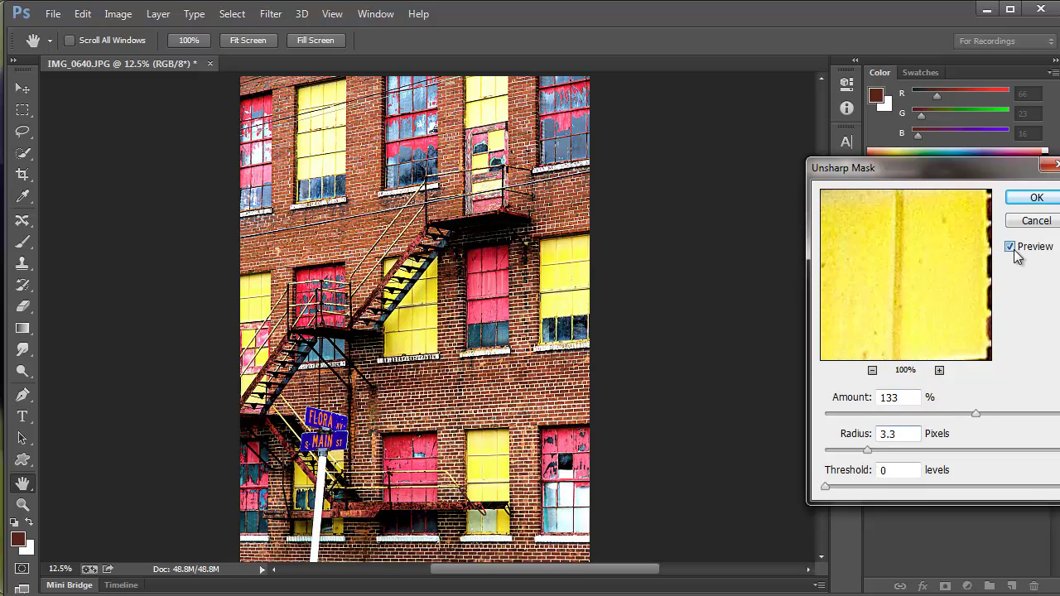
left_click(1010, 247)
left_click(1012, 247)
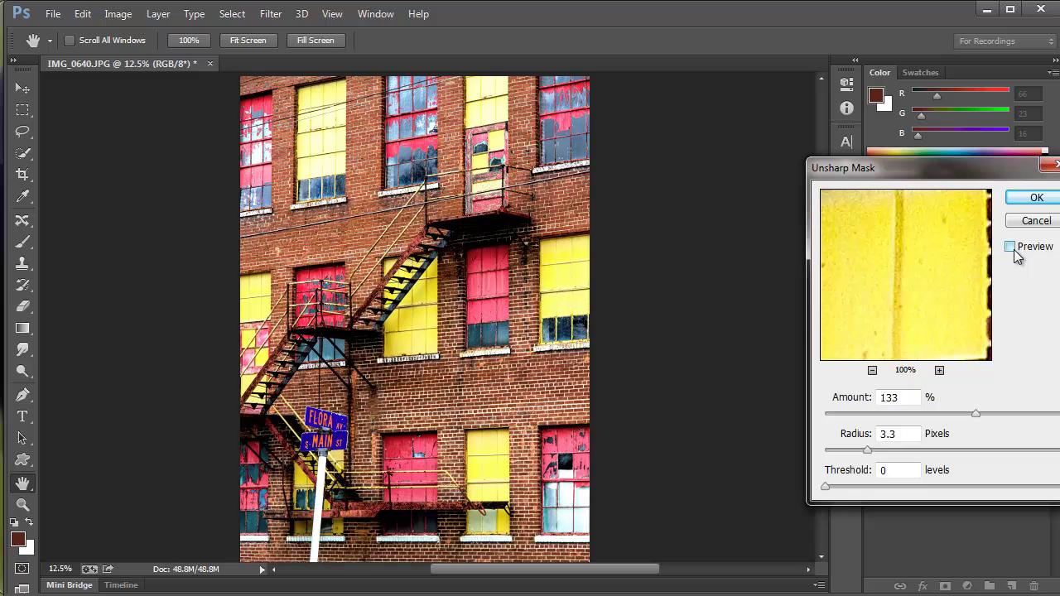
left_click(1012, 248)
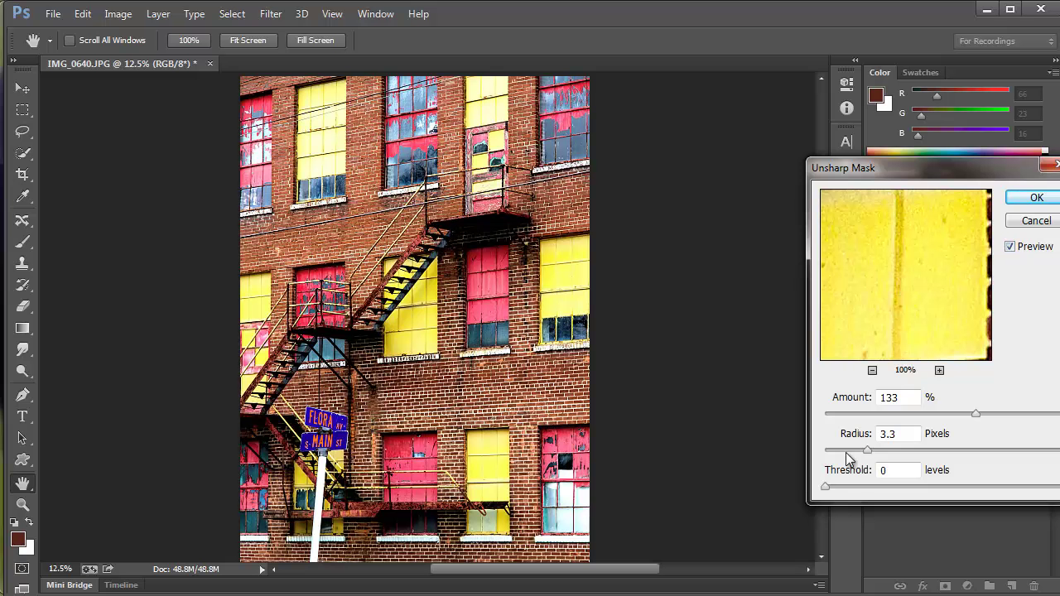
Step: Apply the Unsharp Mask with a radius of 1.7 pixels and an amount of 185%, checking the preview off and on
left_click_drag(867, 449, 845, 450)
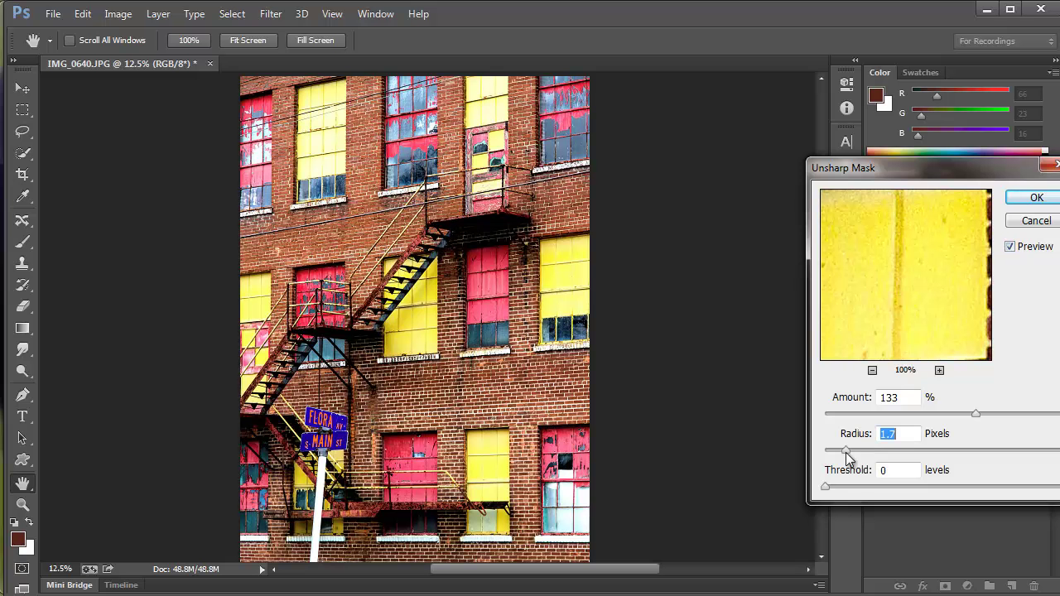
left_click(1011, 247)
left_click(1010, 247)
left_click(1010, 413)
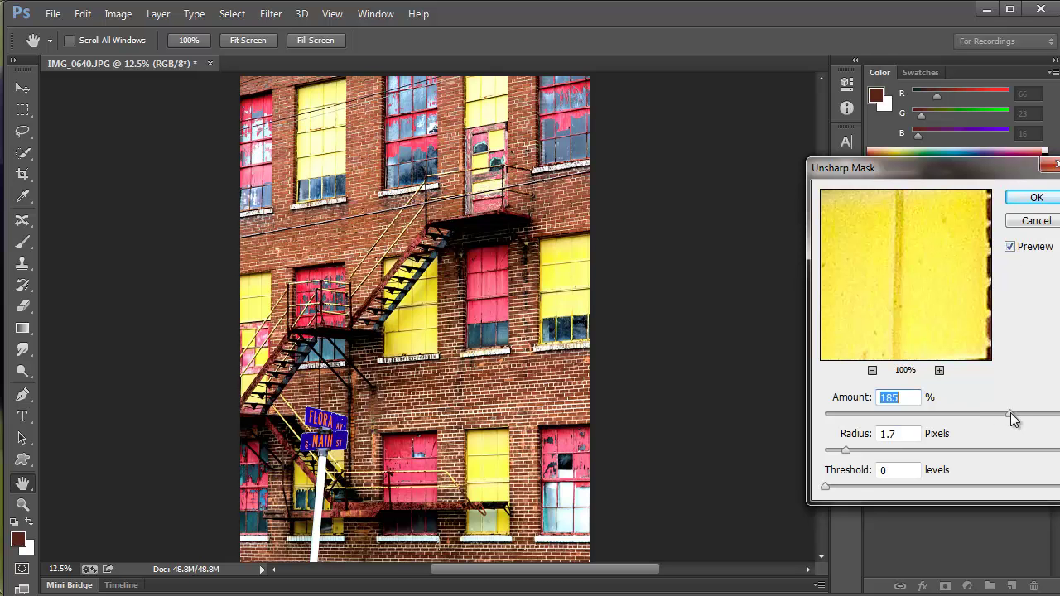
left_click(1011, 248)
left_click(1011, 247)
left_click(1037, 199)
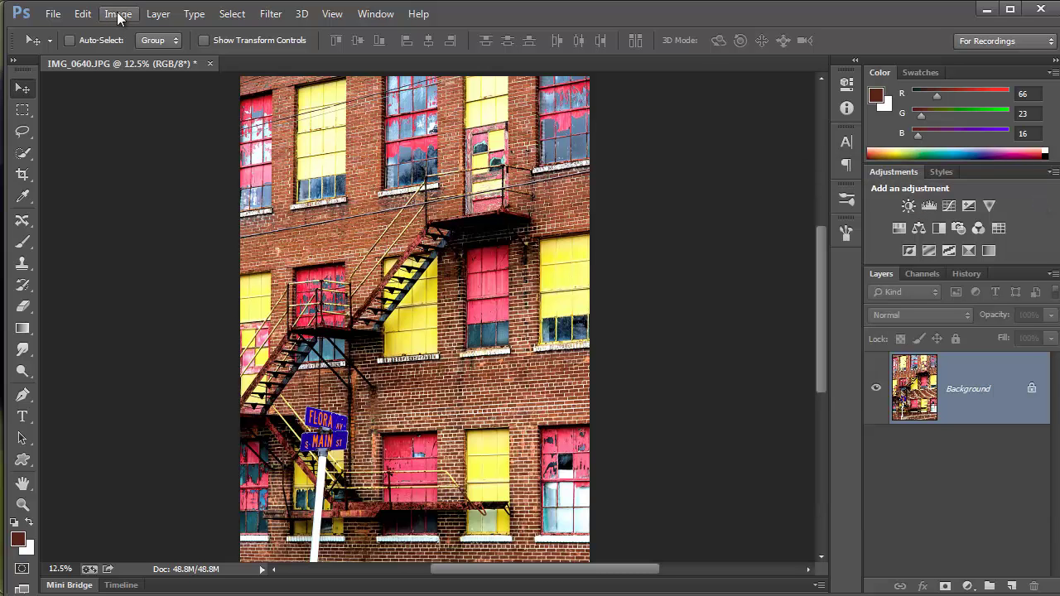
Step: Resize the building photo to 4 by 6 inches at 300 pixels per inch
left_click(118, 14)
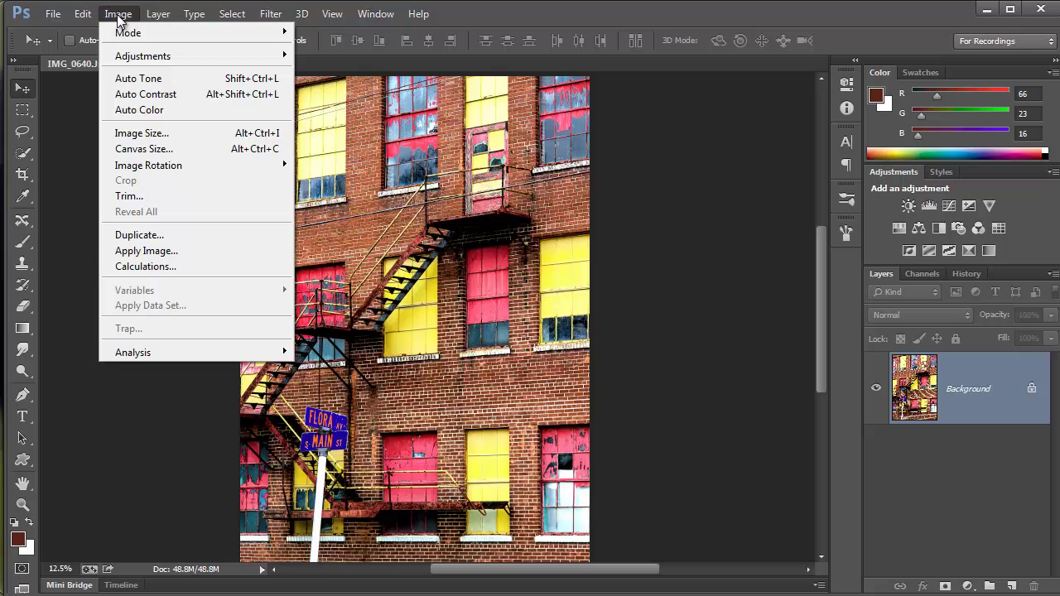
left_click(142, 133)
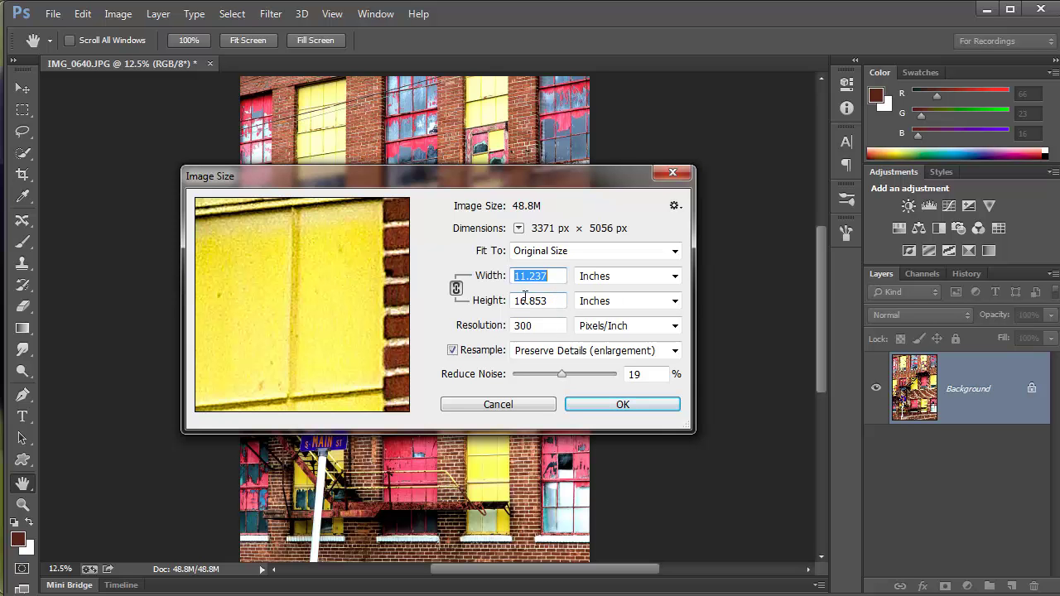
left_click(484, 301)
type("6")
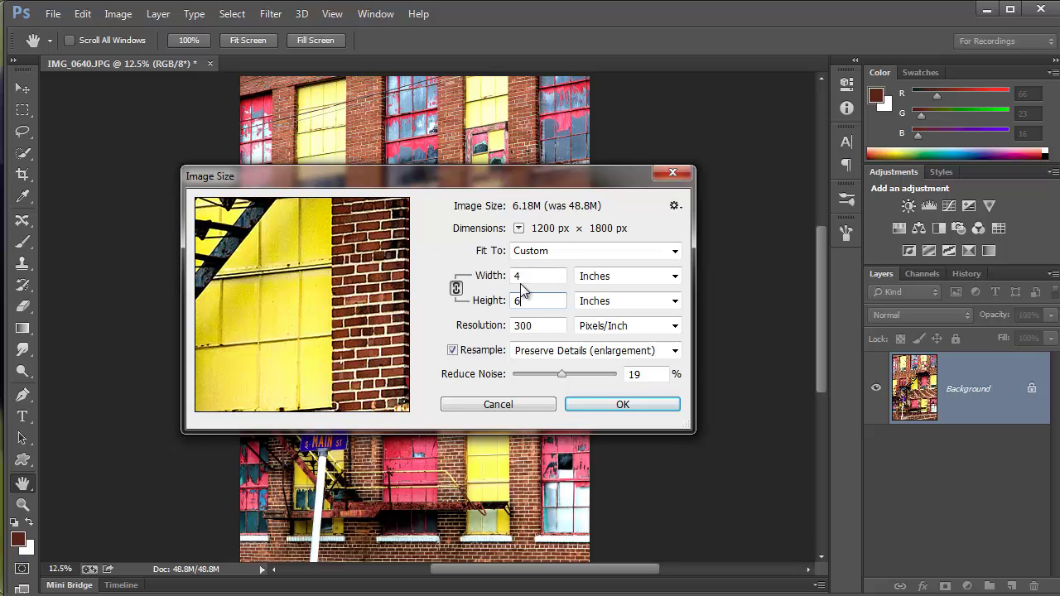
left_click(621, 405)
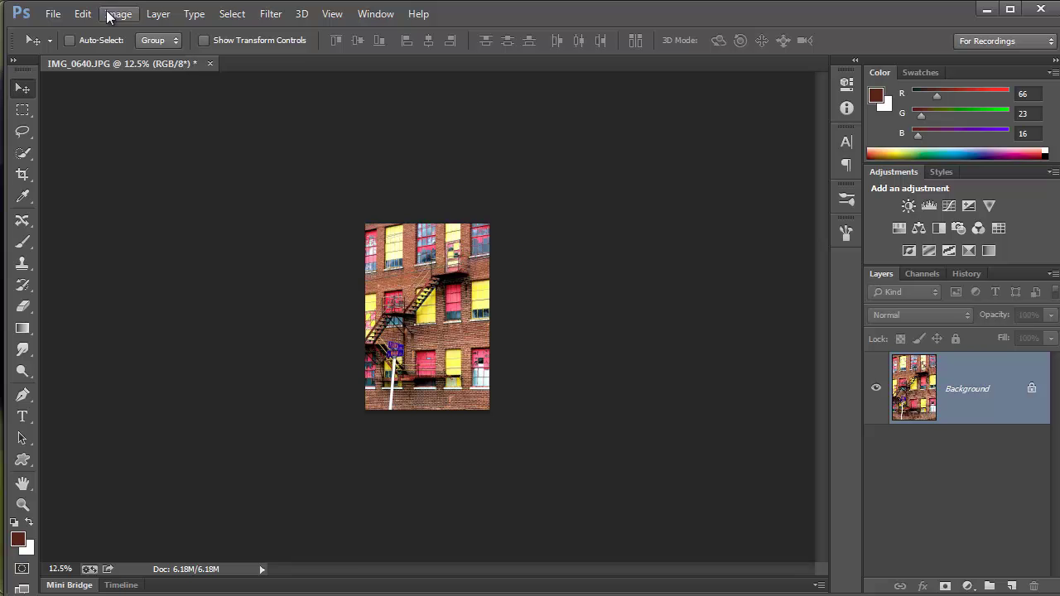
Step: Try widening the canvas to 8 inches with the centre anchor, and undo the change
left_click(110, 16)
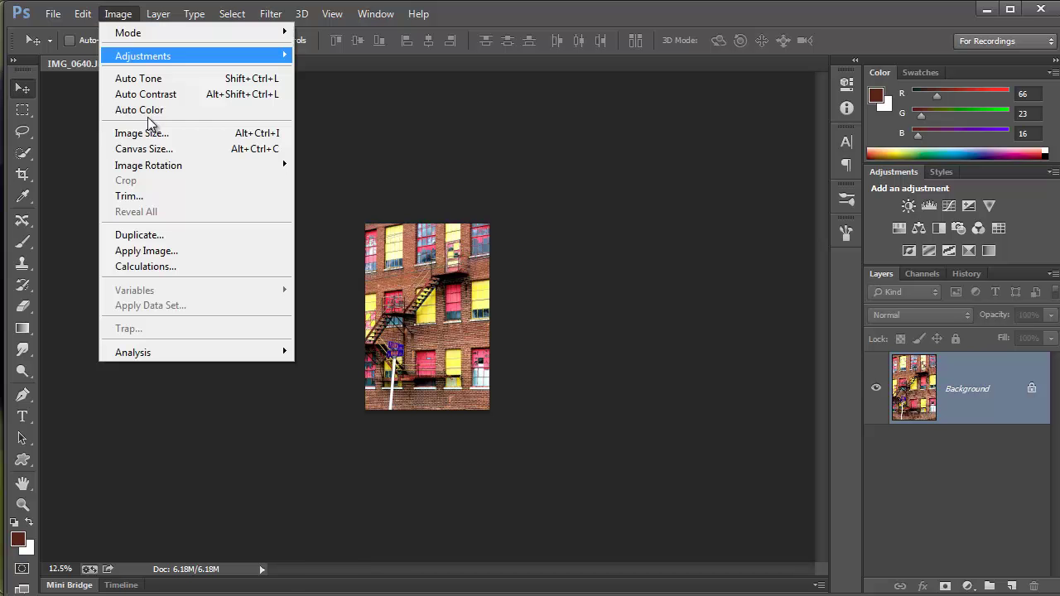
left_click(161, 157)
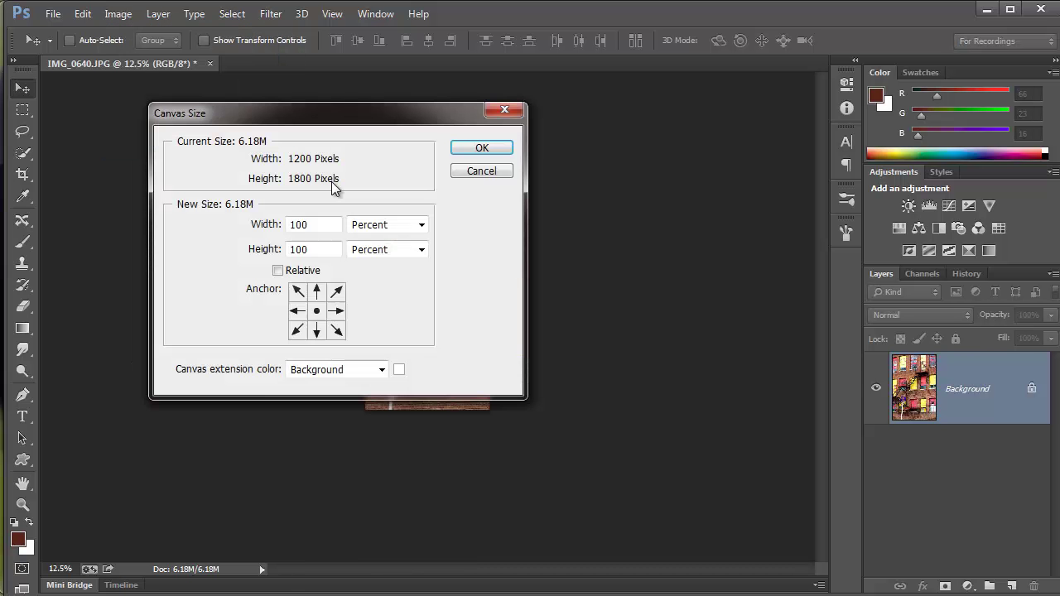
left_click(381, 229)
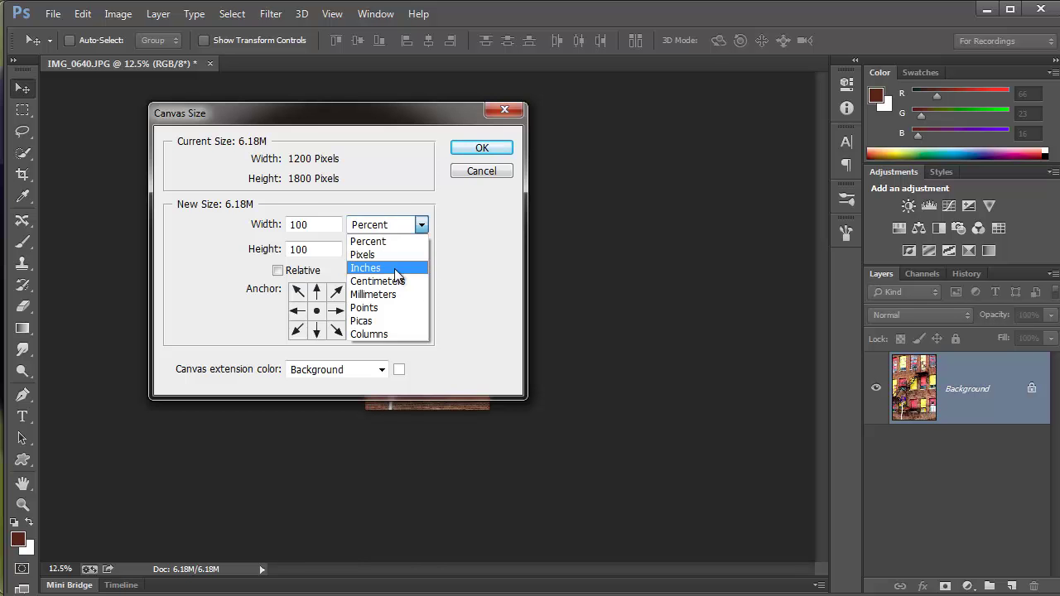
left_click(398, 263)
left_click_drag(472, 123, 779, 144)
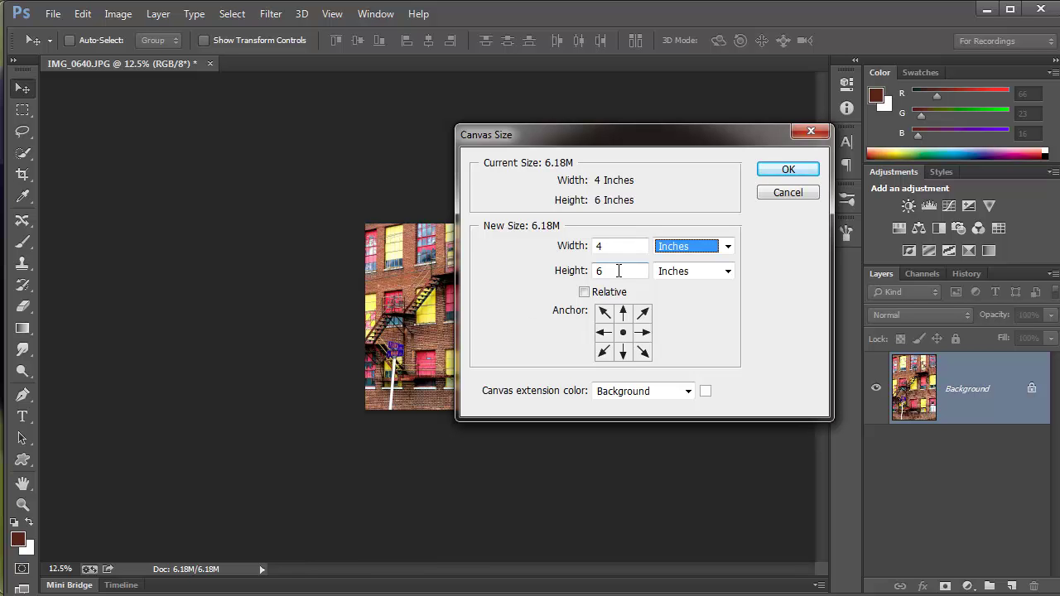
left_click(580, 247)
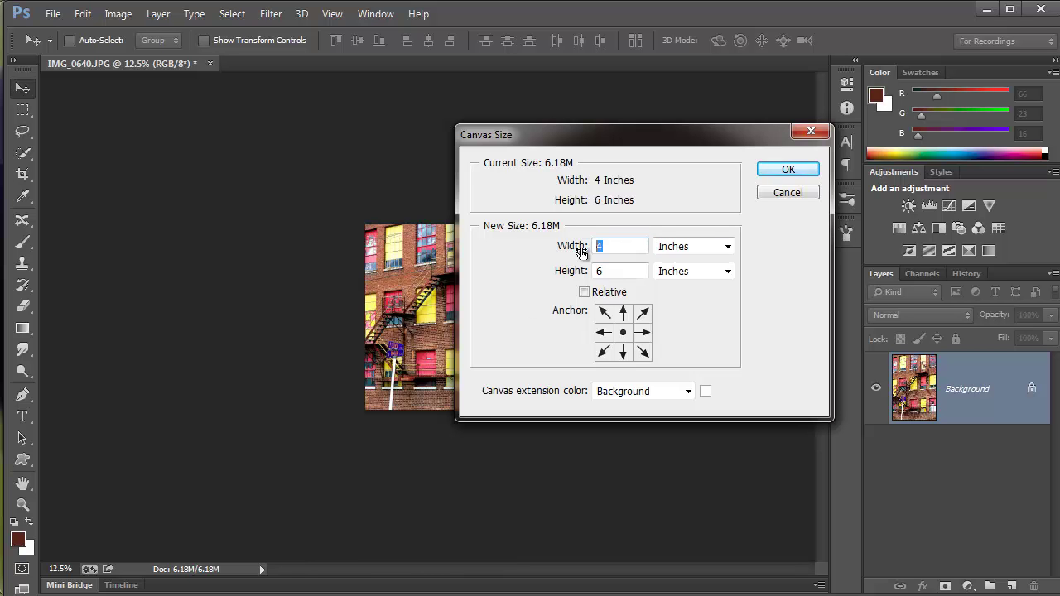
type("8")
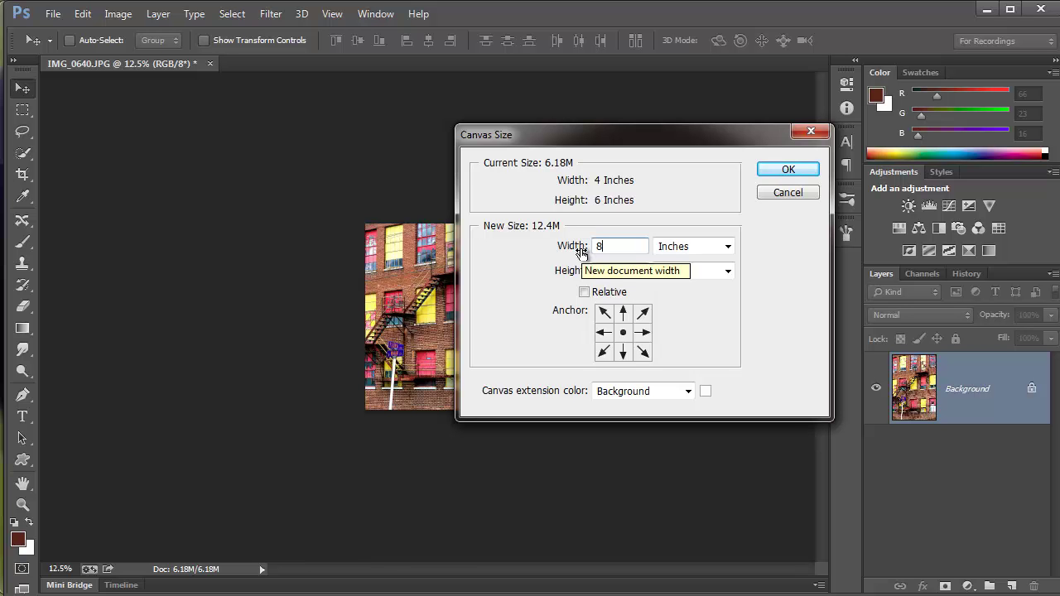
left_click(789, 171)
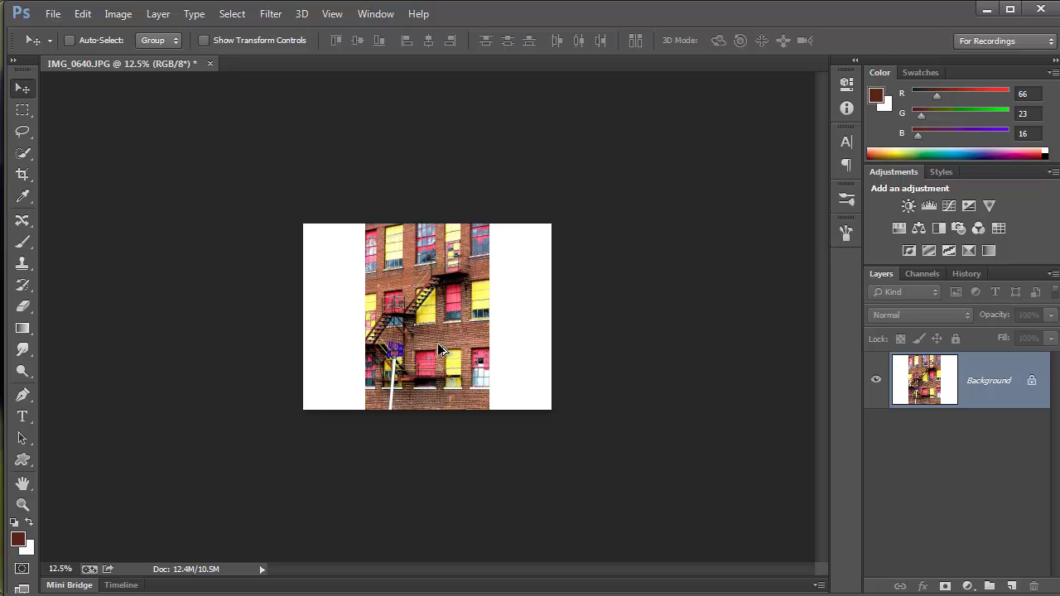
key("ctrl+z")
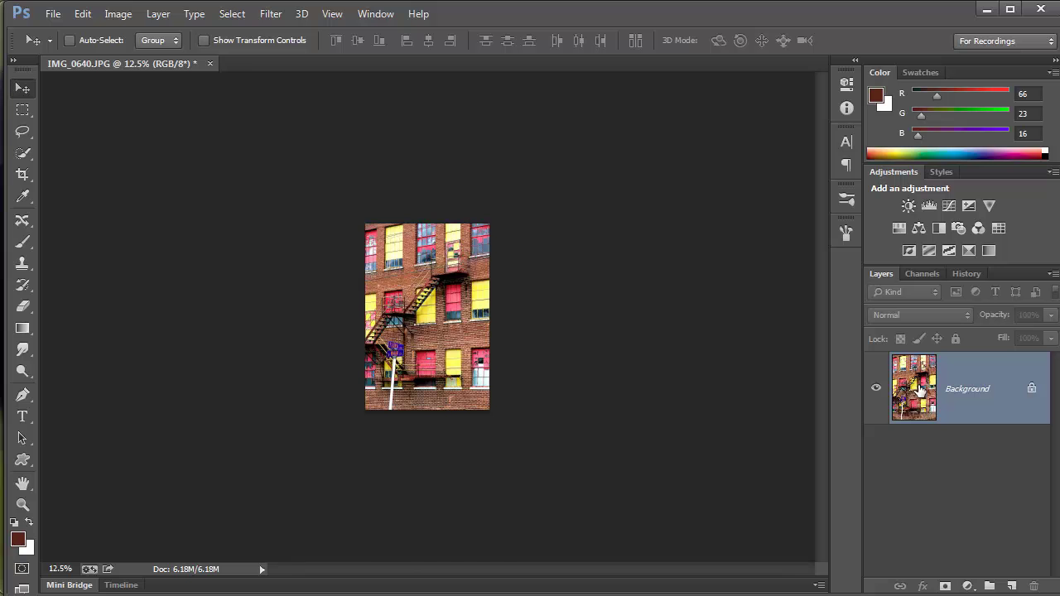
Step: Duplicate the Background layer and make the original Background the active layer again
left_click_drag(920, 390, 919, 386)
key("ctrl+j")
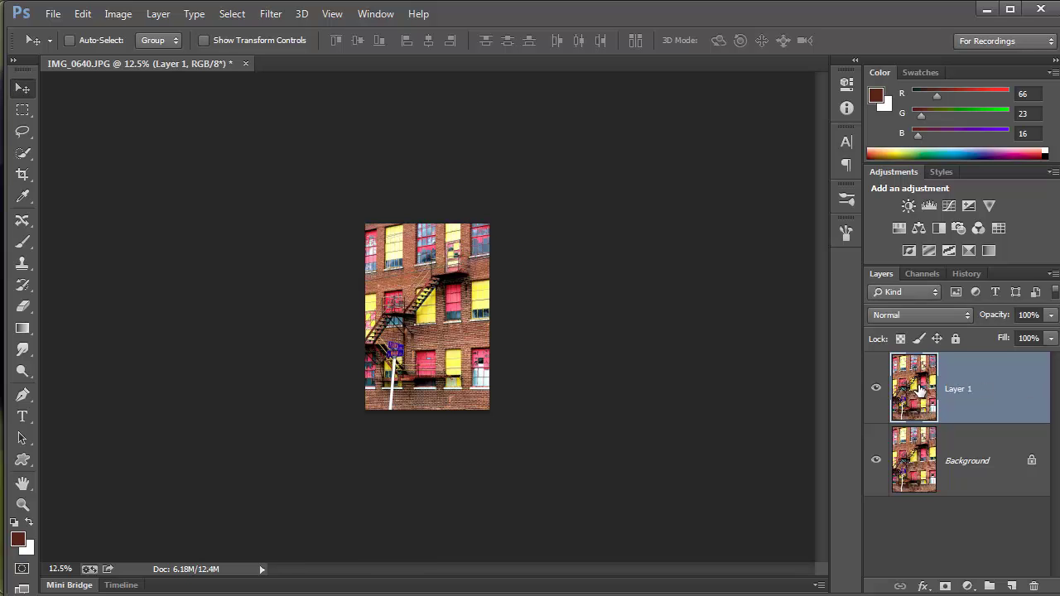
left_click(933, 461)
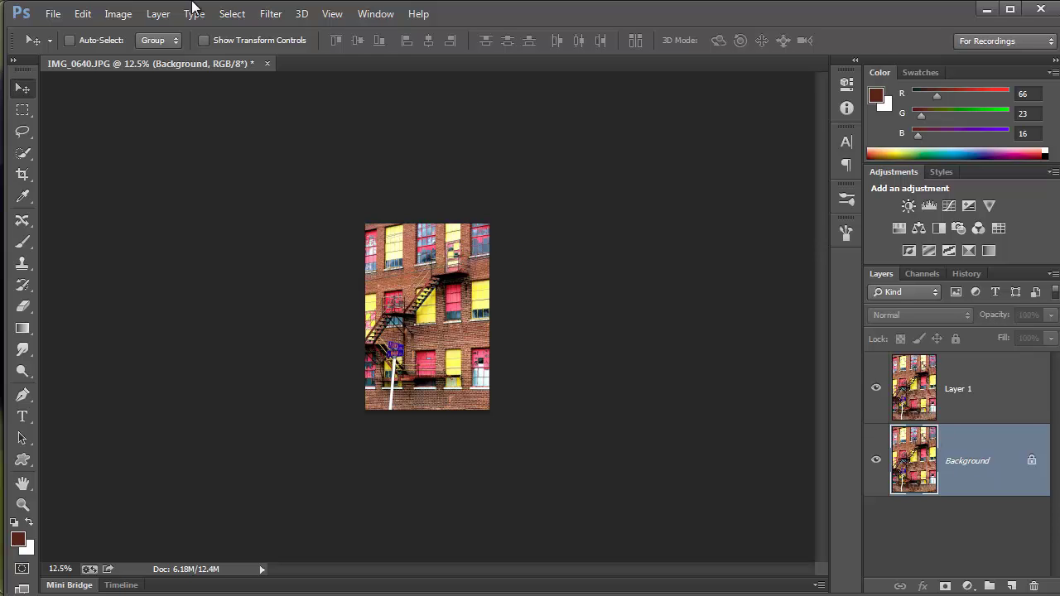
Step: Extend the canvas to 8 inches wide, anchored at the middle-left so the extra white space falls on the right
left_click(116, 15)
left_click(145, 151)
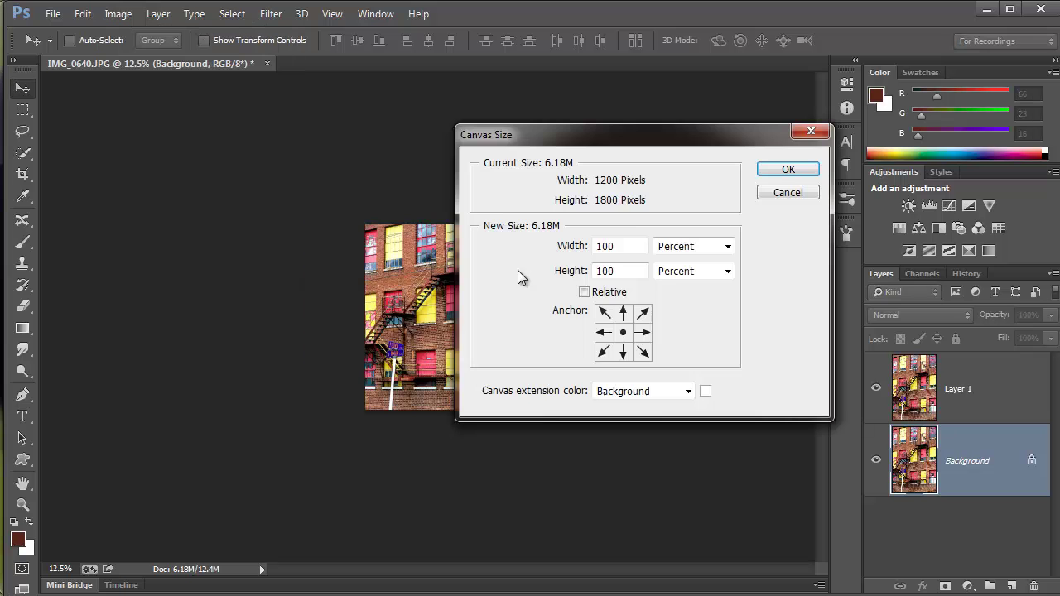
left_click(672, 247)
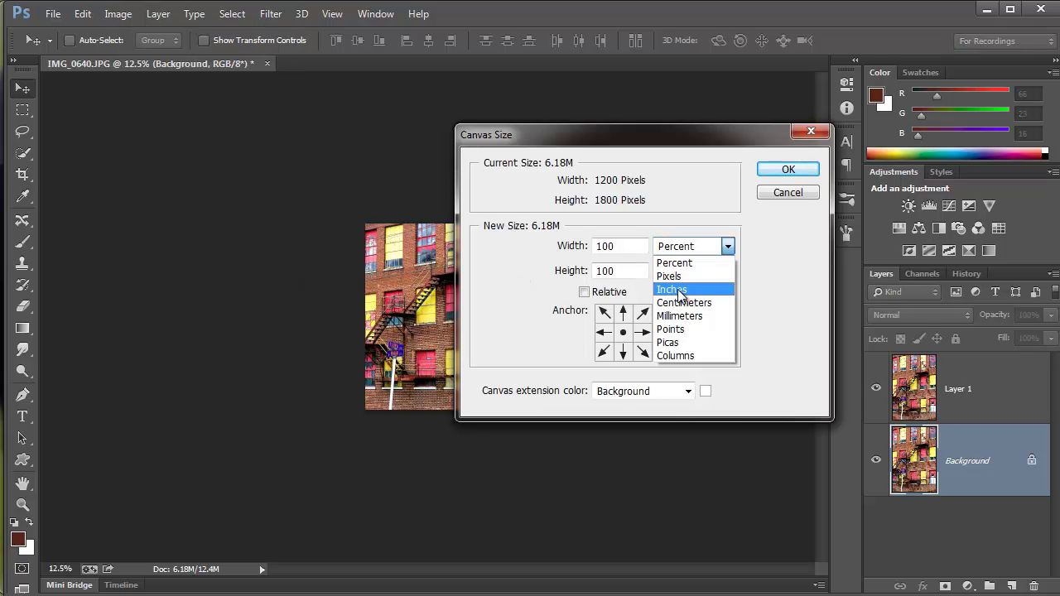
left_click(675, 290)
double_click(590, 246)
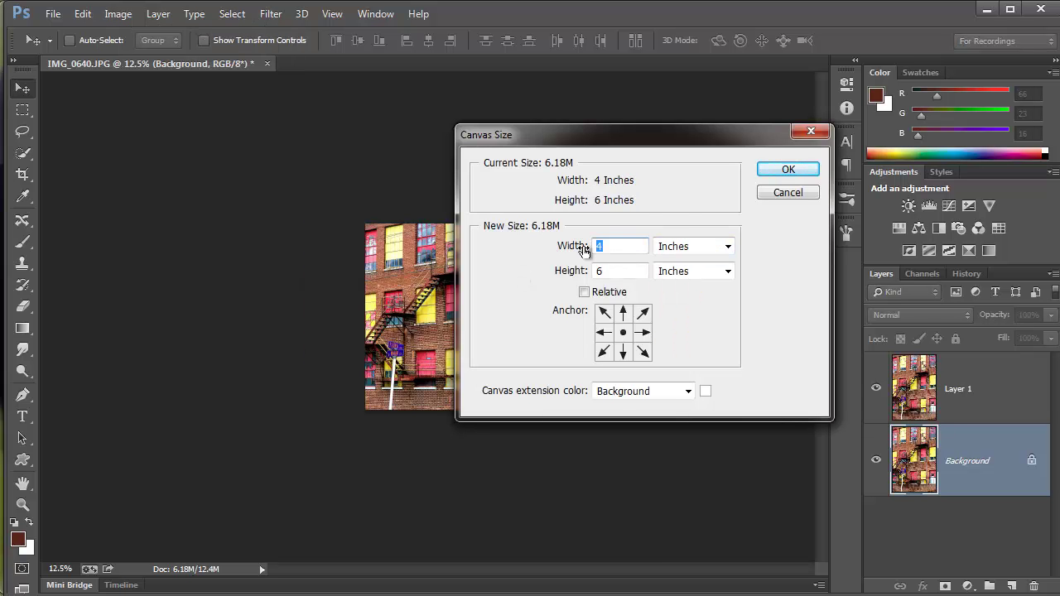
type("8")
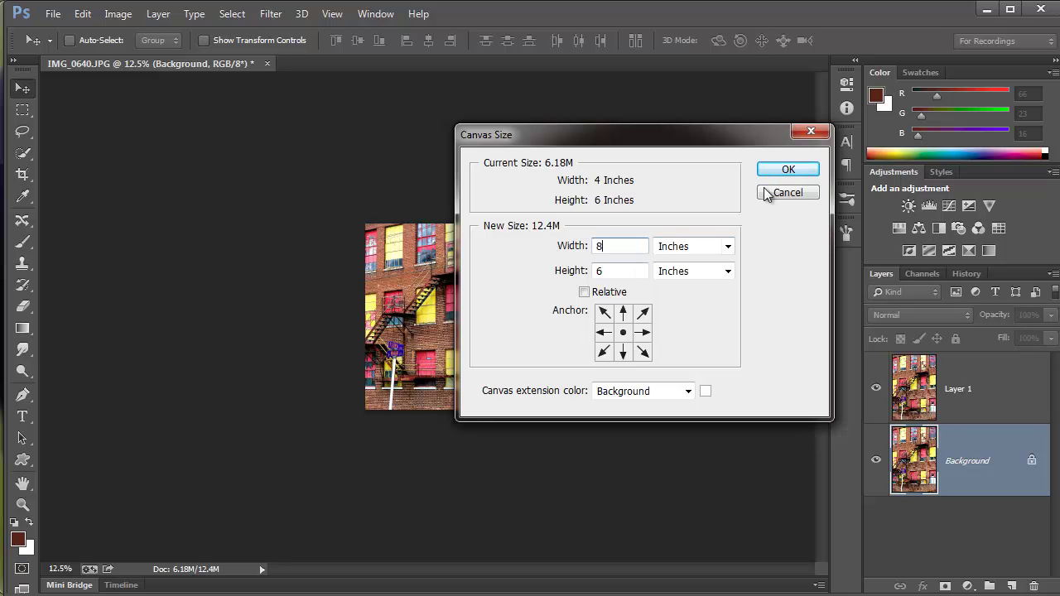
left_click(604, 332)
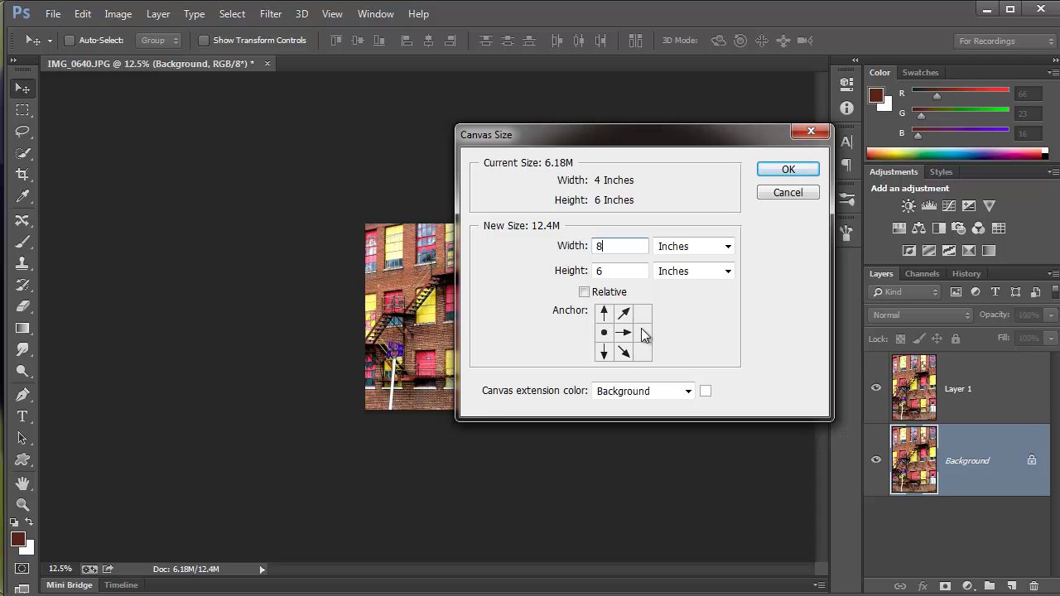
left_click(787, 170)
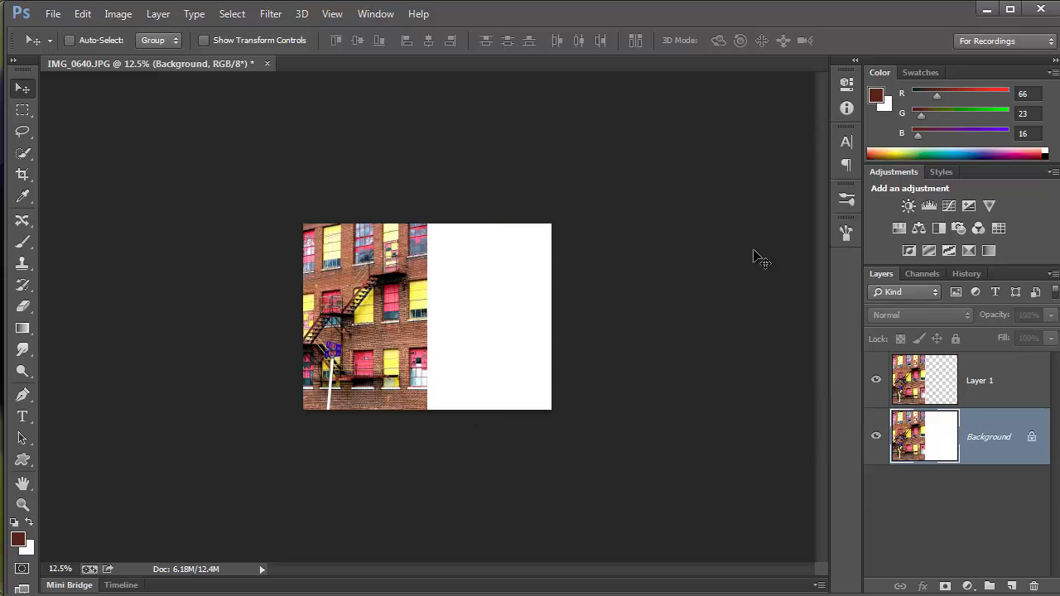
Step: Move Layer 1 onto the blank right half of the canvas and preview the pair in full screen
left_click(904, 385)
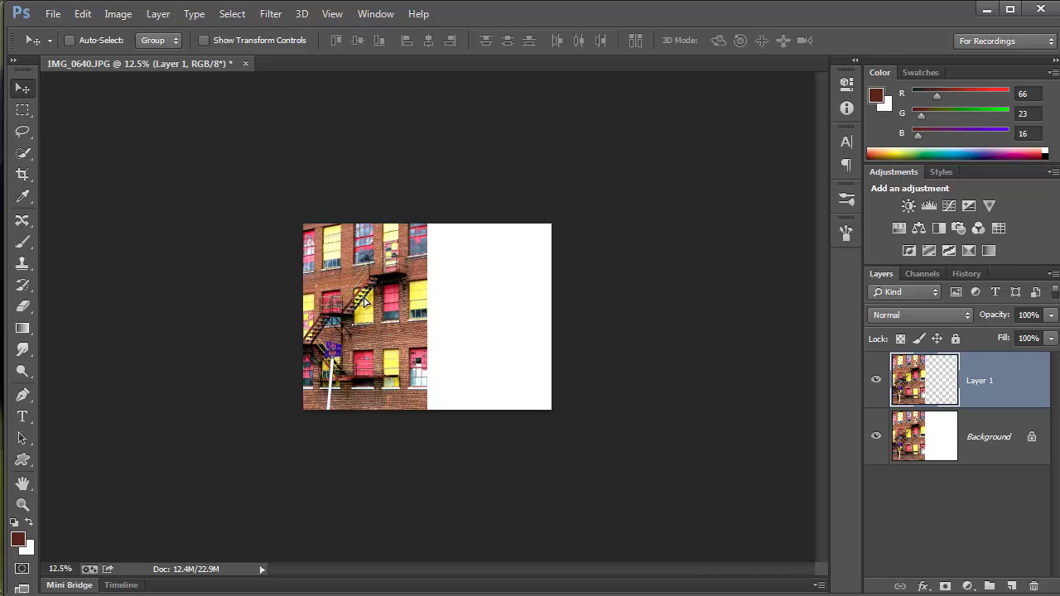
left_click_drag(350, 296, 481, 300)
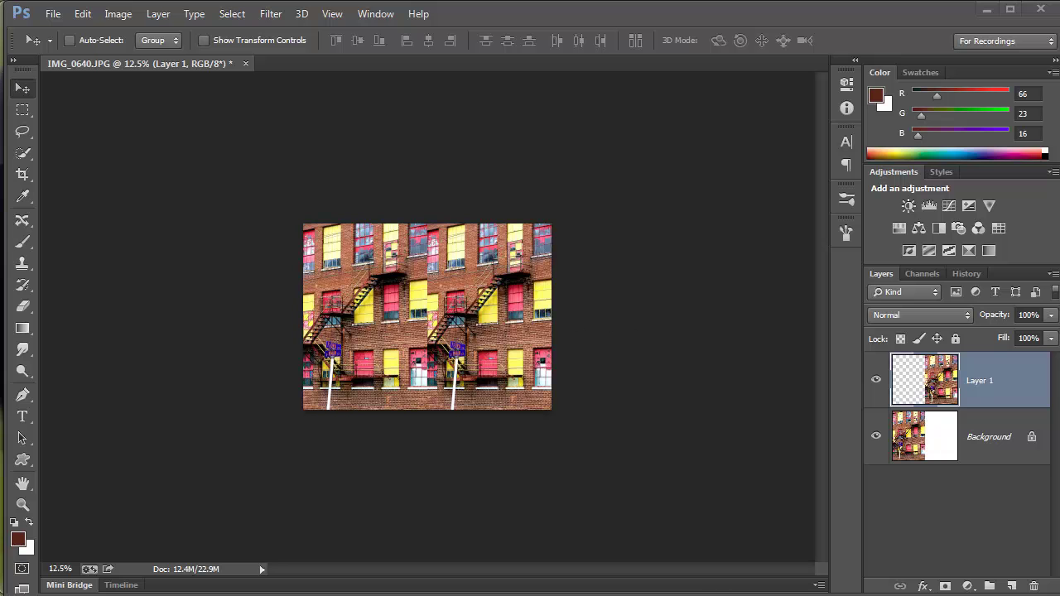
key("f")
key("f")
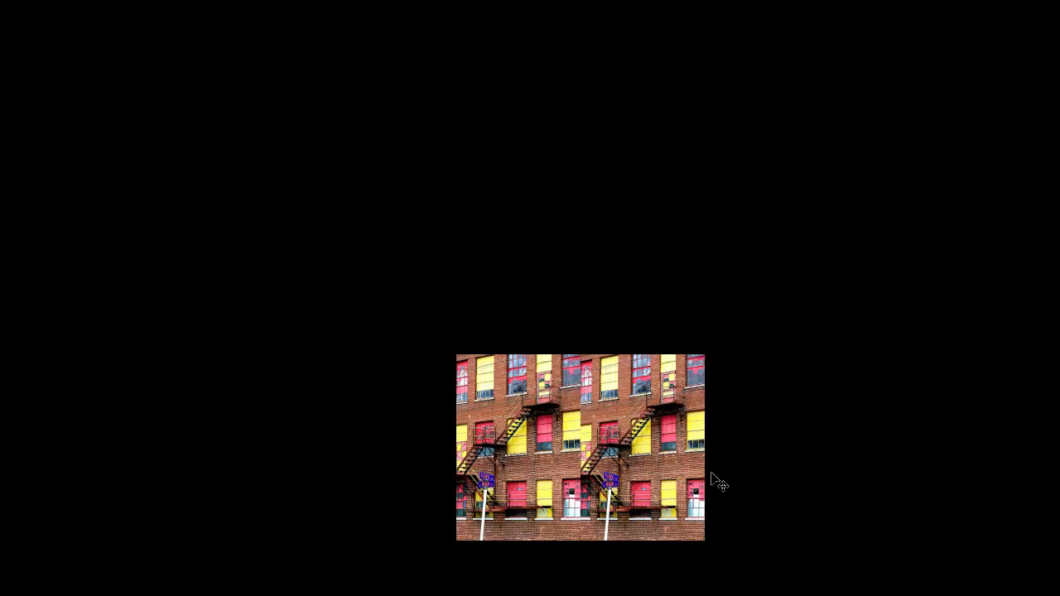
key("f")
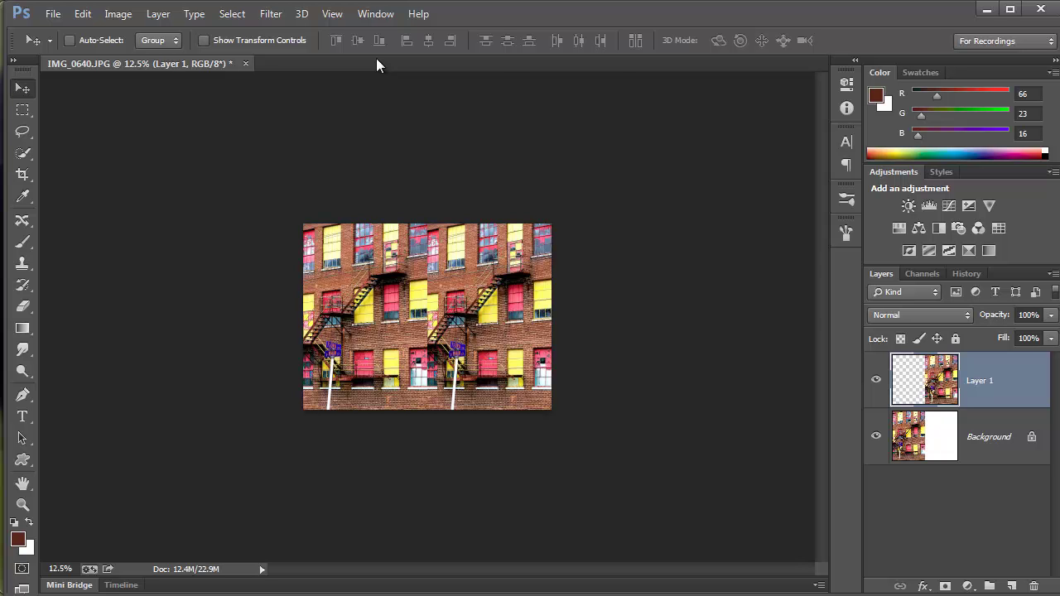
Step: Show the rulers around the document and keep their units as Percent
key("ctrl+r")
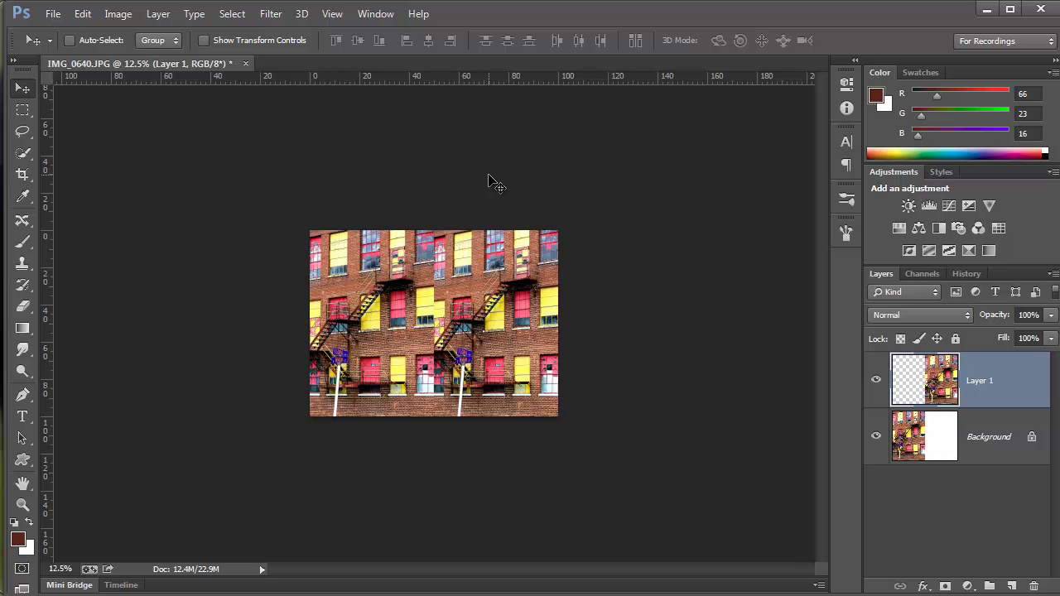
key("ctrl+plus")
key("ctrl+plus")
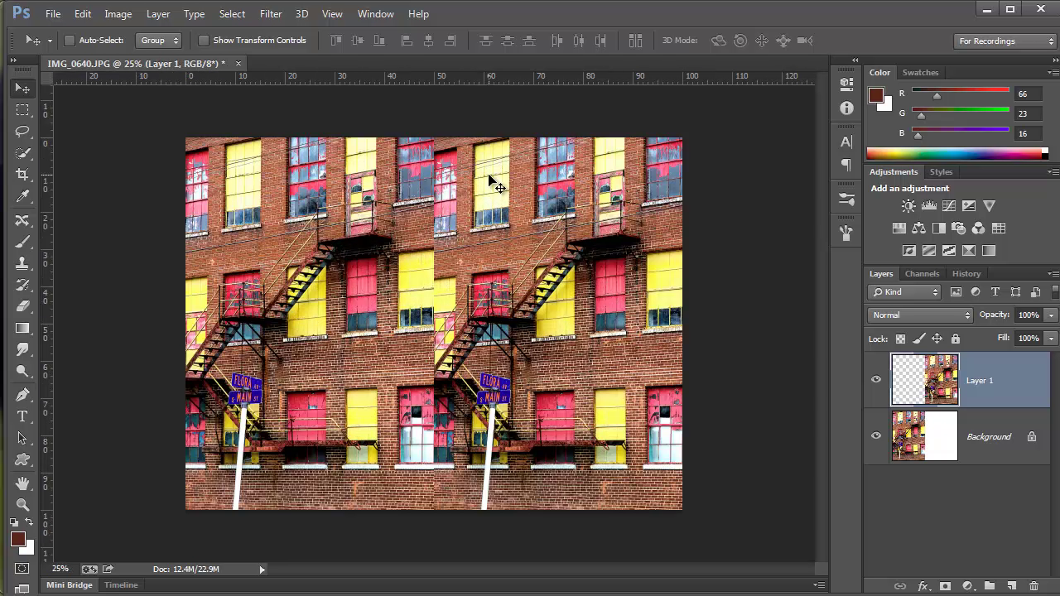
right_click(532, 81)
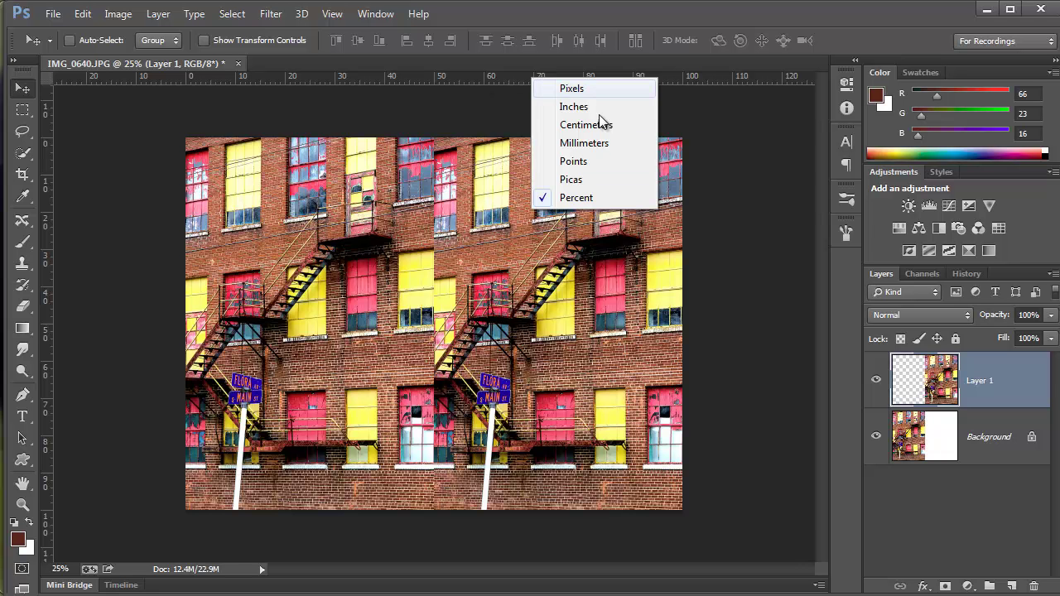
left_click(577, 199)
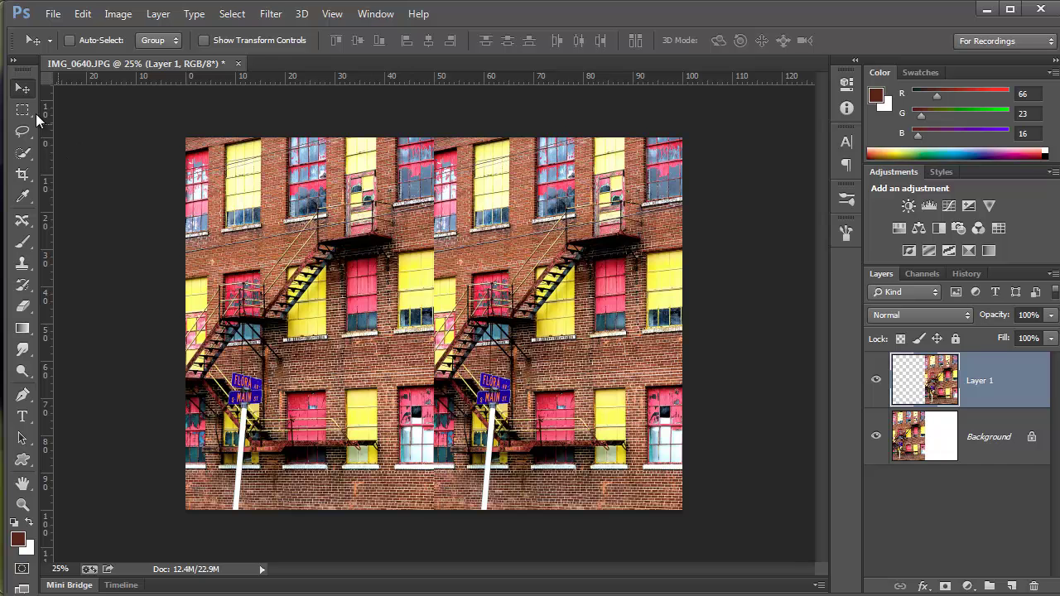
Step: Try a crop that trims the right edge of the canvas, and extend it back to the full width
left_click(22, 175)
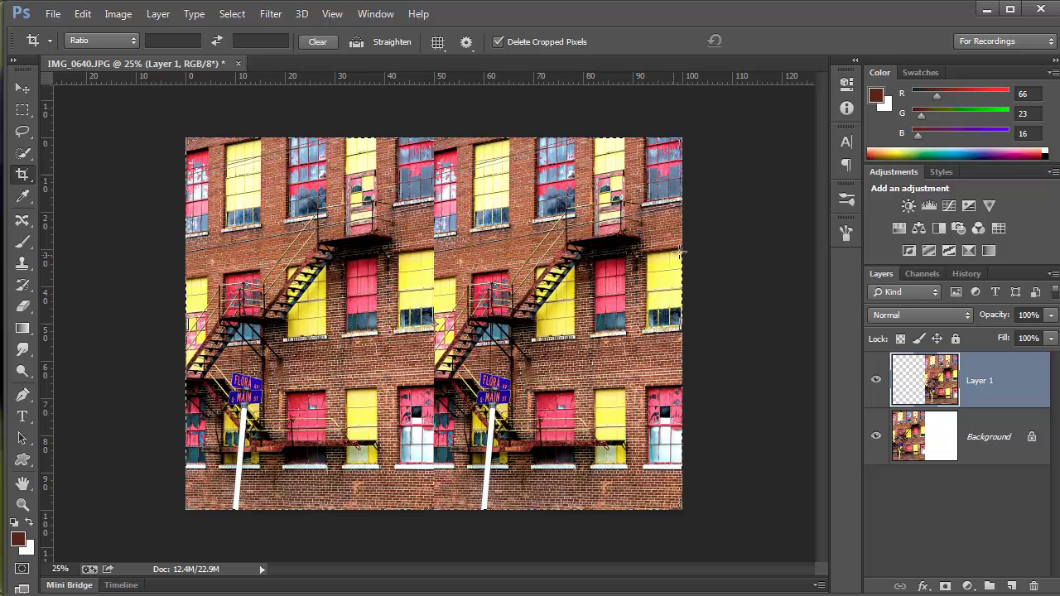
left_click(235, 171)
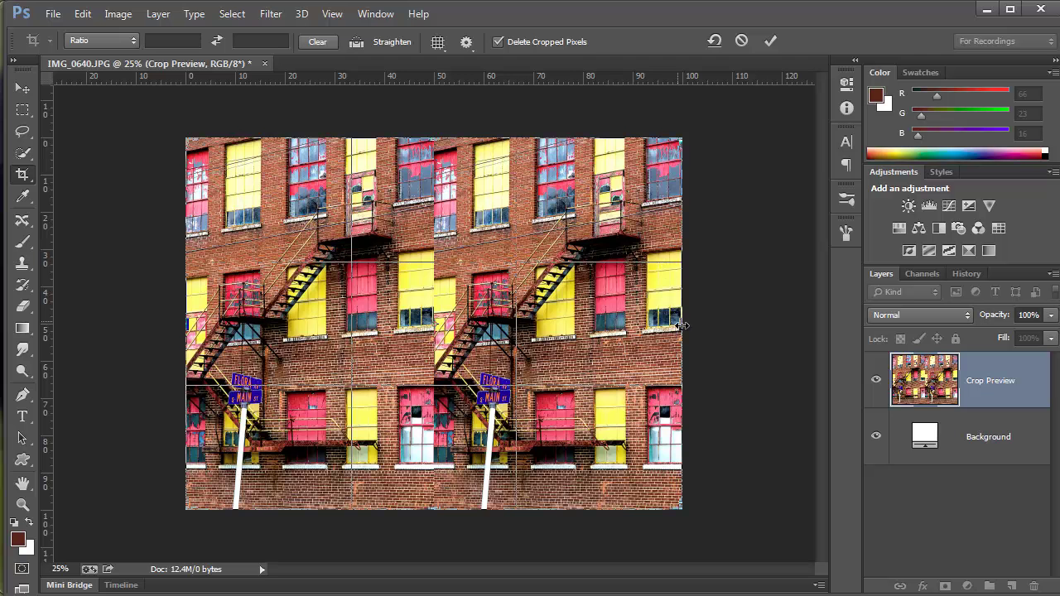
left_click_drag(681, 325, 654, 329)
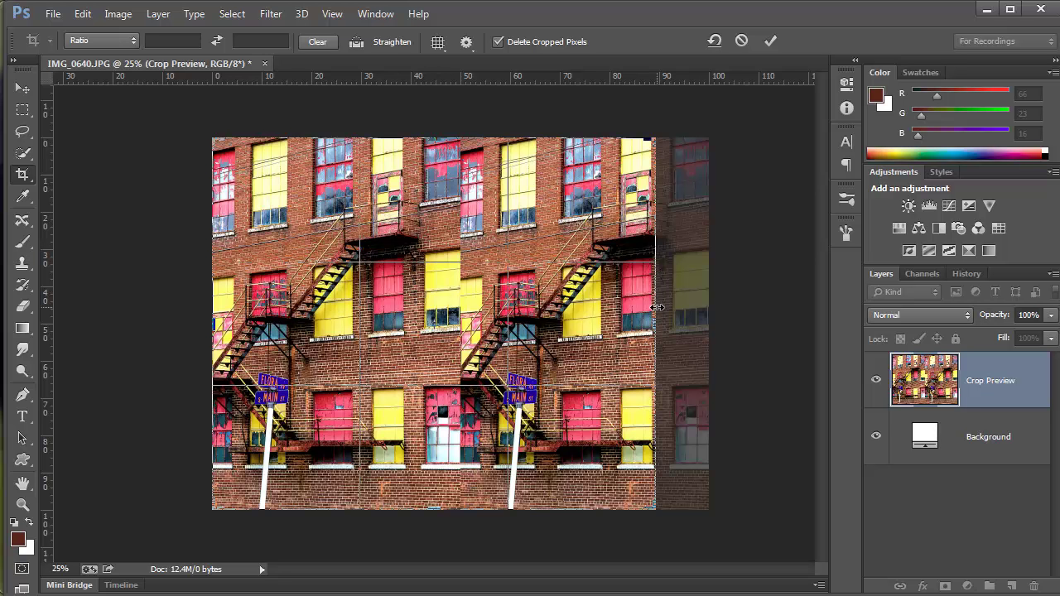
left_click_drag(656, 307, 682, 307)
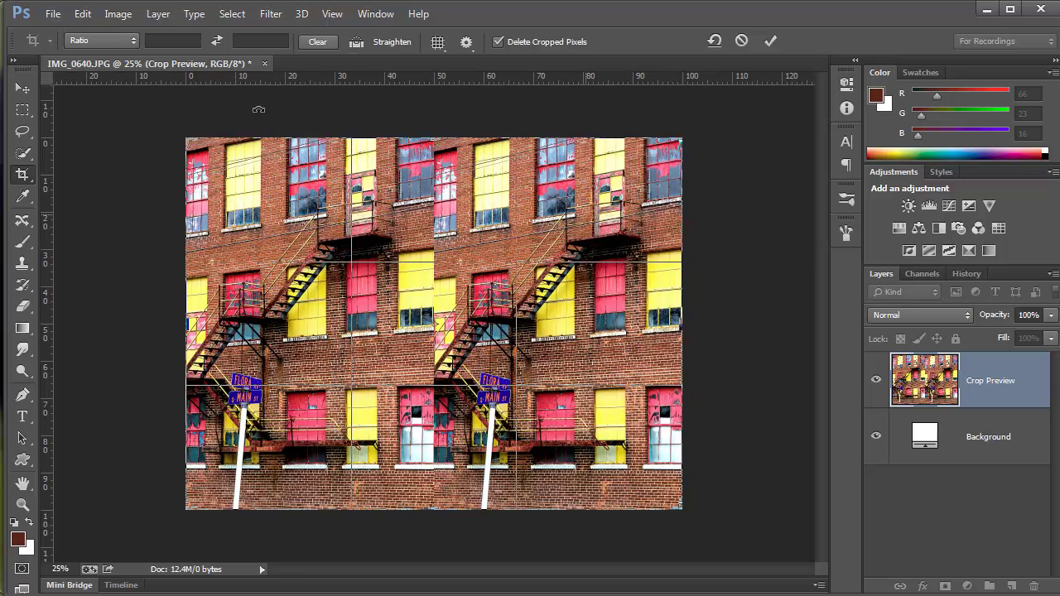
Step: Place a vertical guide at about 95% of the canvas width and leave the Crop tool without cropping
left_click_drag(46, 203, 658, 261)
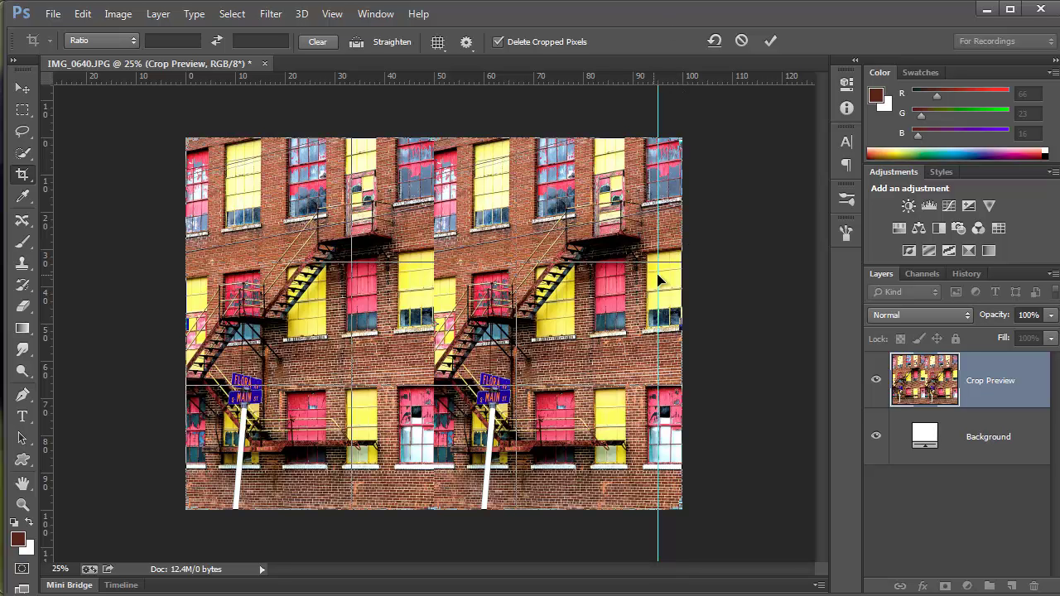
left_click(24, 89)
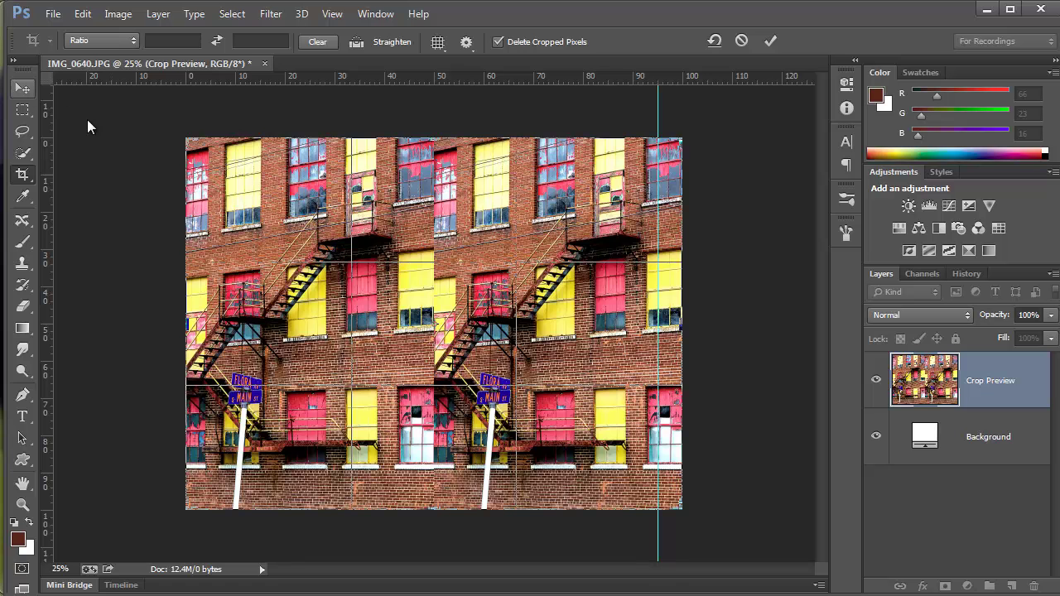
left_click(663, 331)
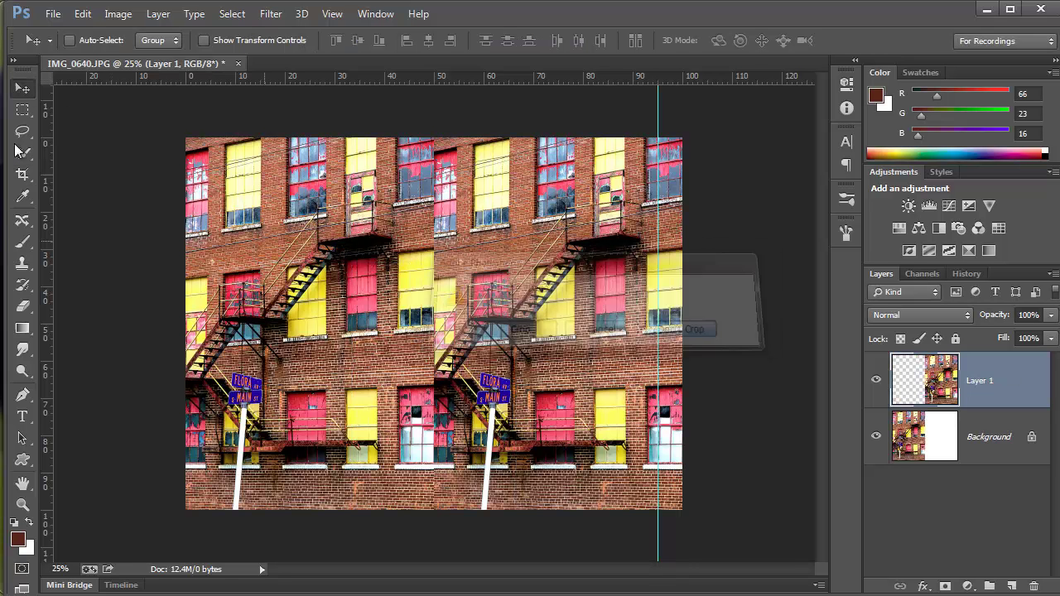
Step: Move the vertical guide to about 97% of the canvas width, leaving the guide preferences as they are
double_click(657, 276)
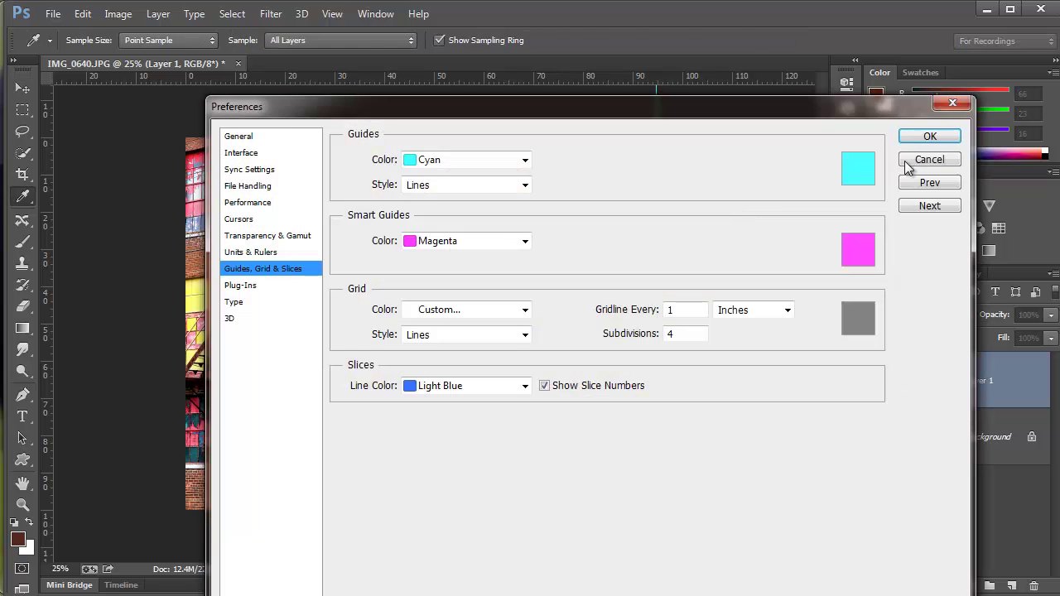
left_click(928, 162)
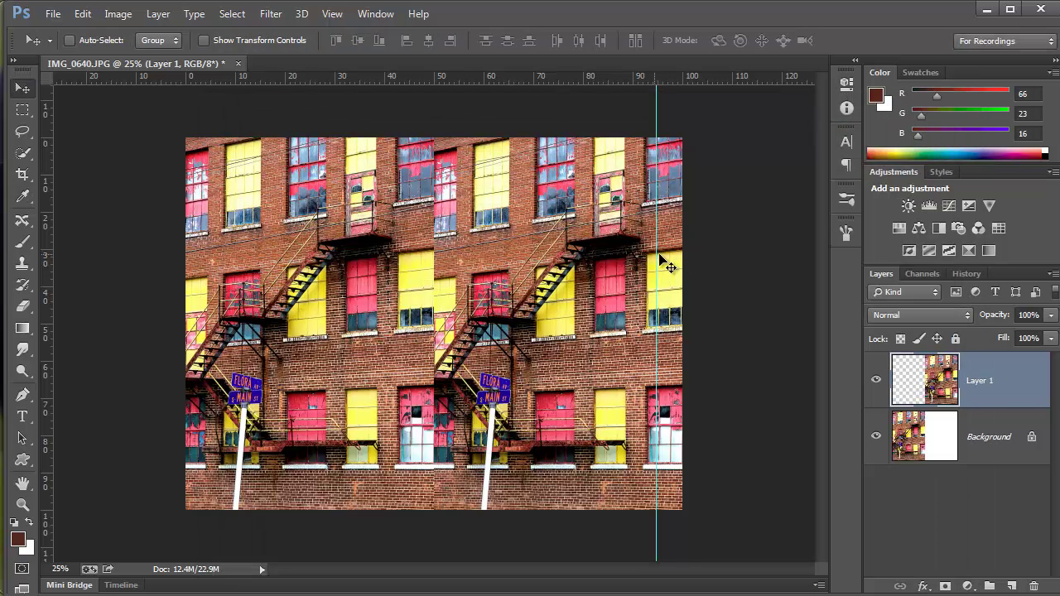
left_click_drag(659, 255, 667, 253)
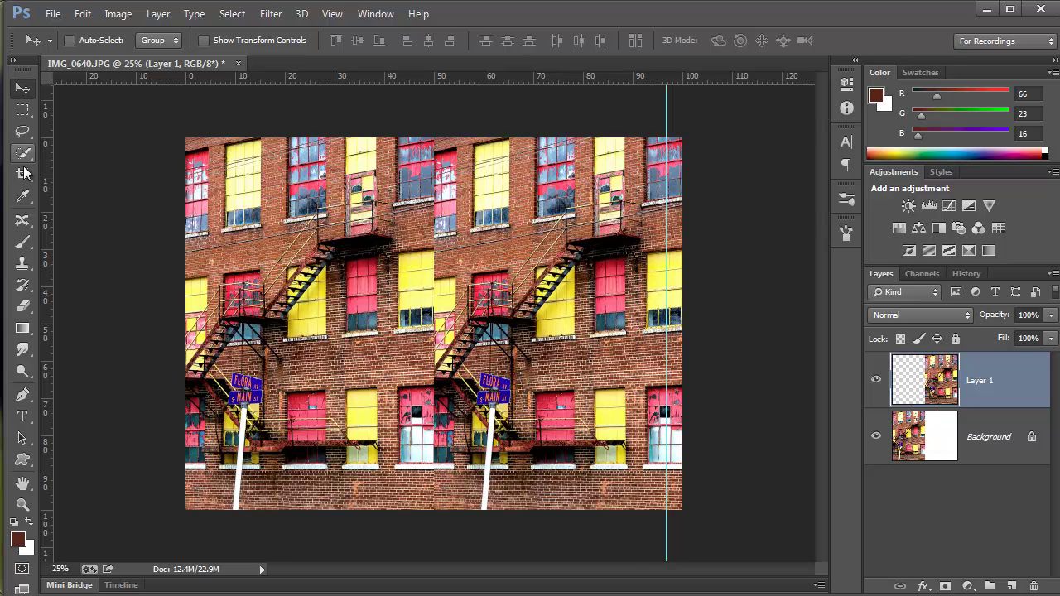
Step: Crop the right edge of the canvas back to the vertical guide, and remove the guide
key("c")
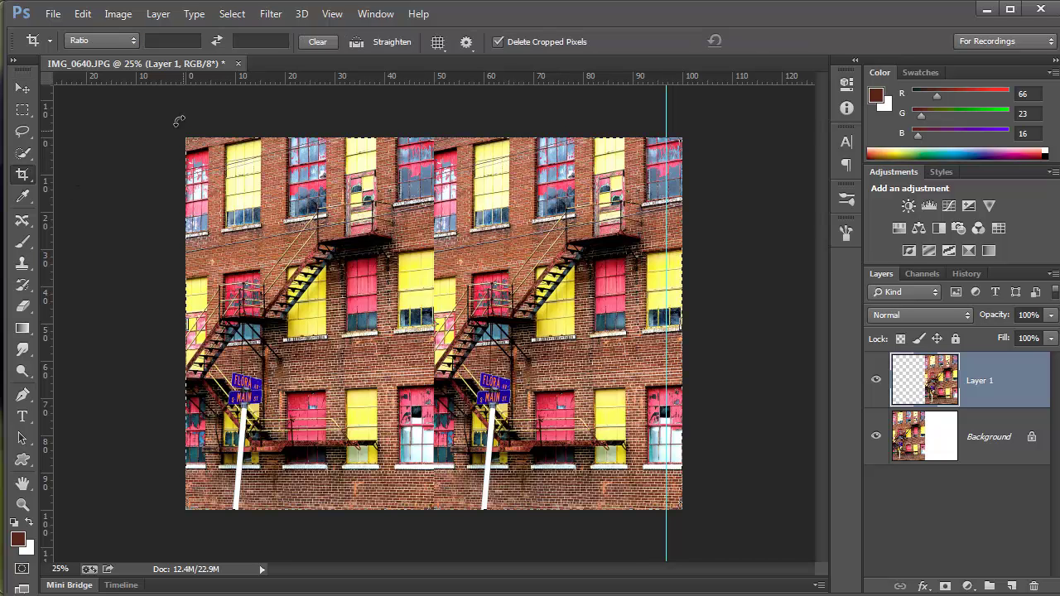
left_click_drag(184, 126, 248, 169)
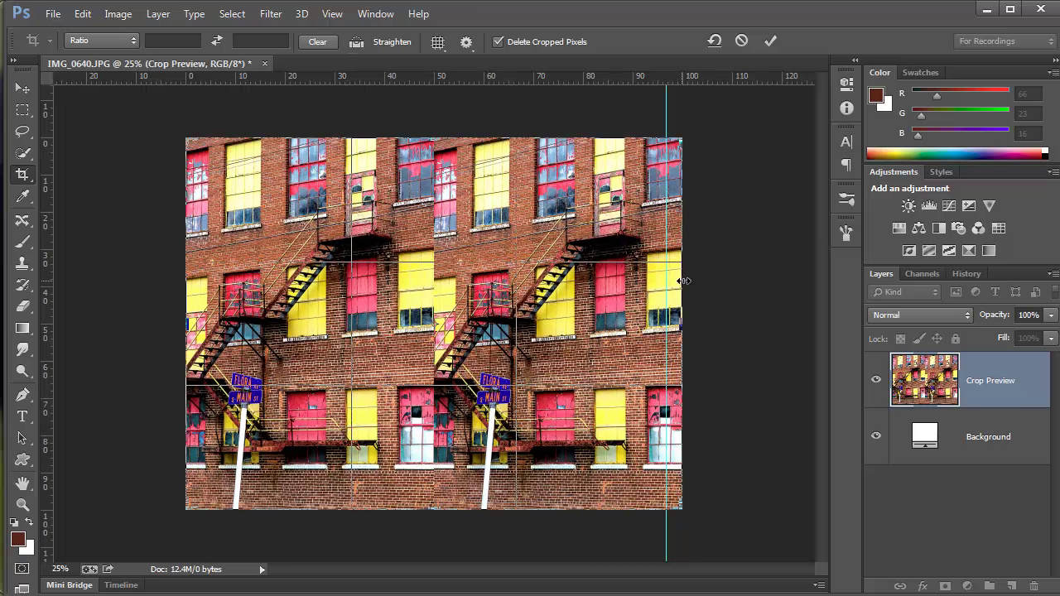
left_click_drag(684, 280, 676, 282)
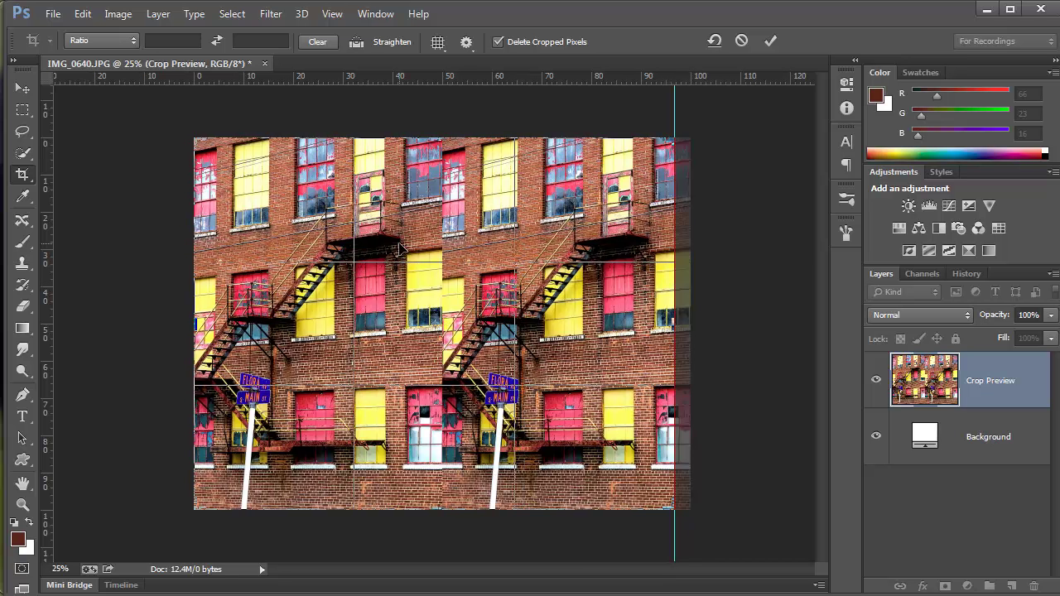
key("Return")
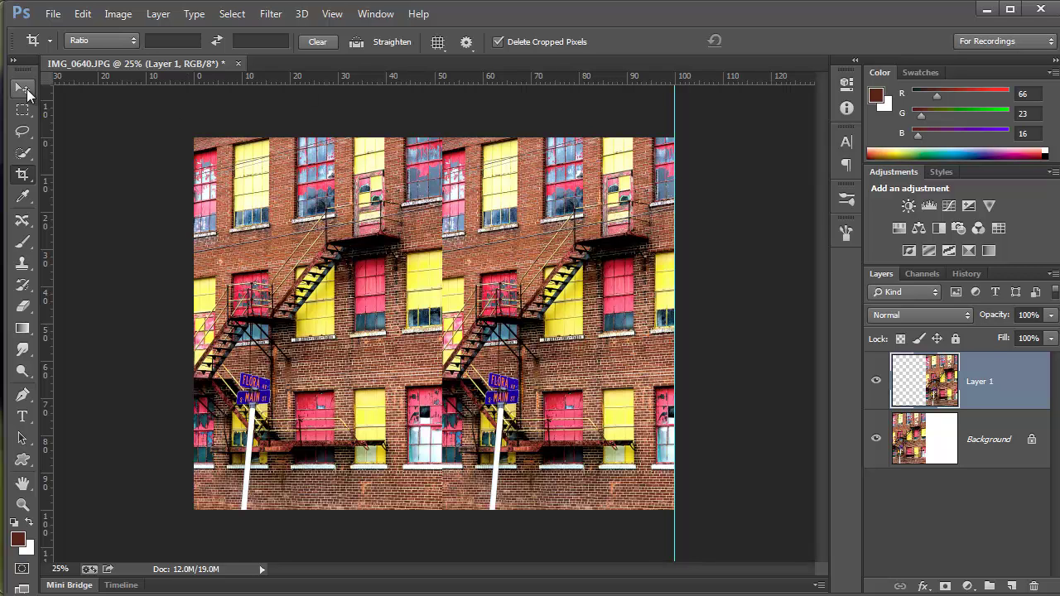
left_click(23, 89)
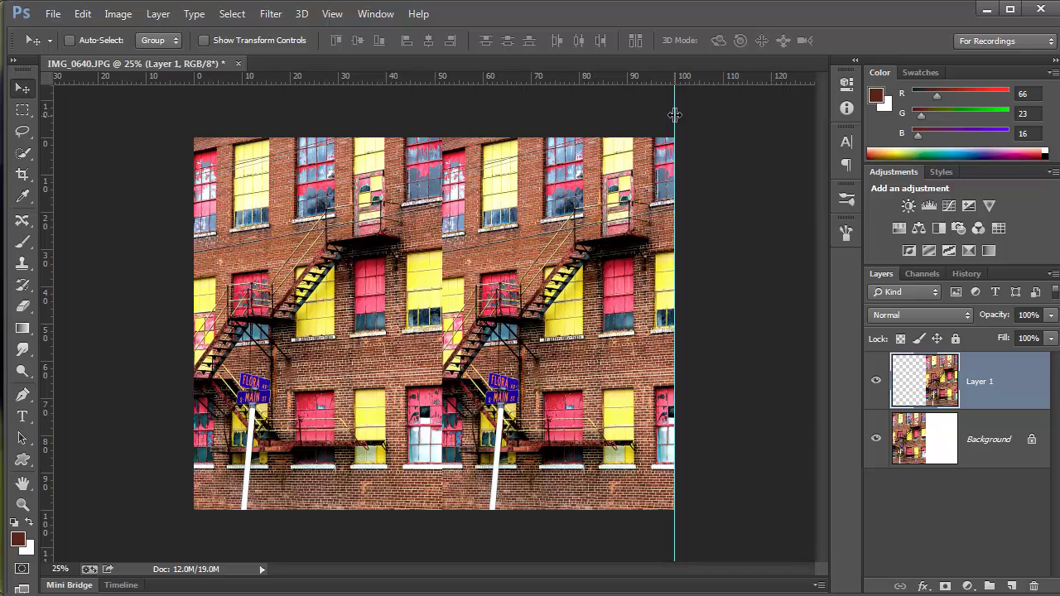
left_click_drag(48, 124, 38, 148)
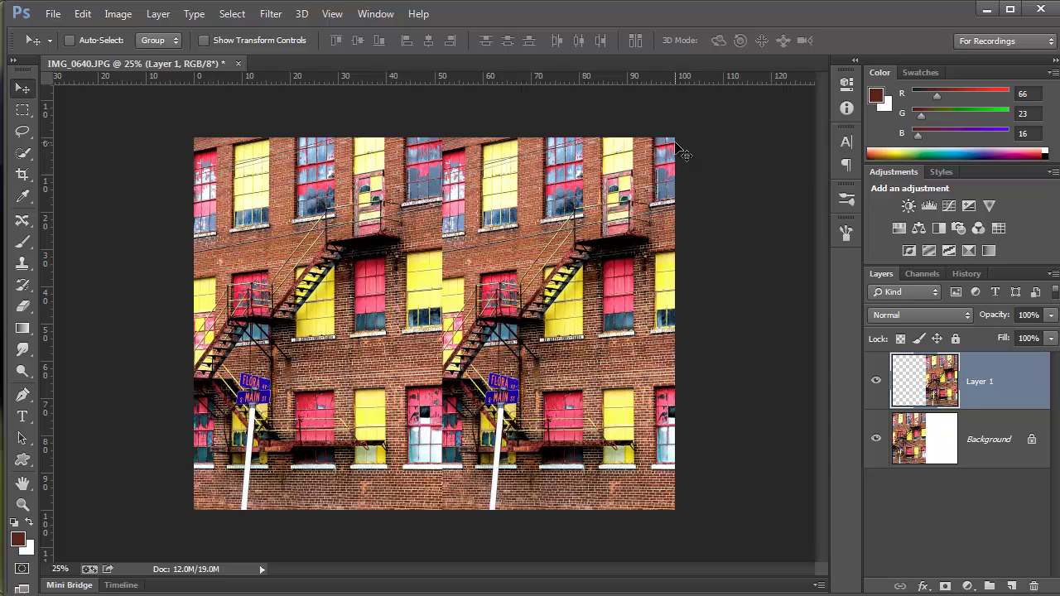
Step: Preview the cropped pair of photos in full screen and return to the standard screen mode
key("ctrl+minus")
key("ctrl+minus")
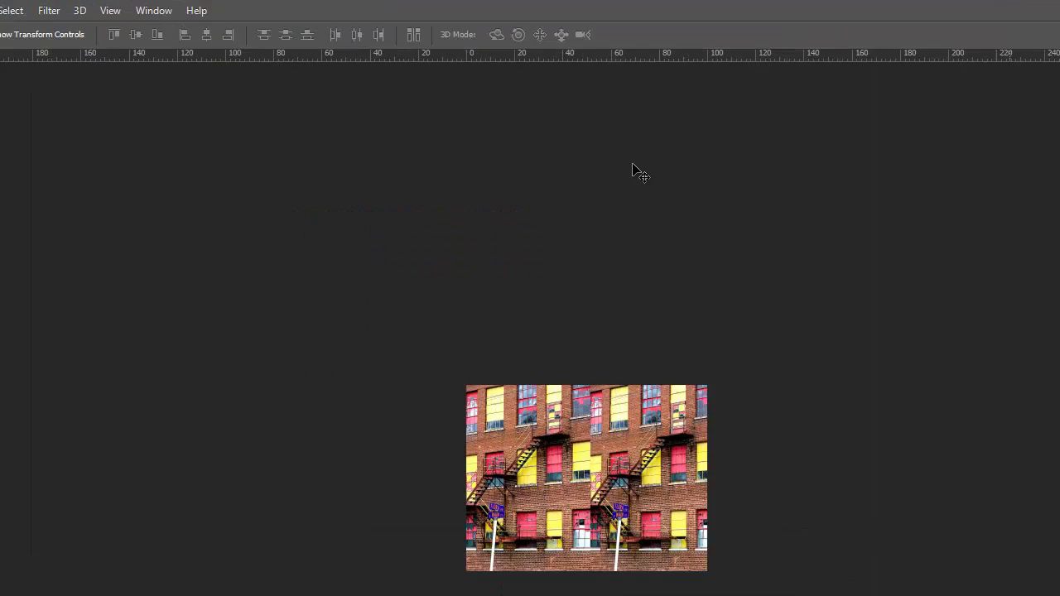
key("f")
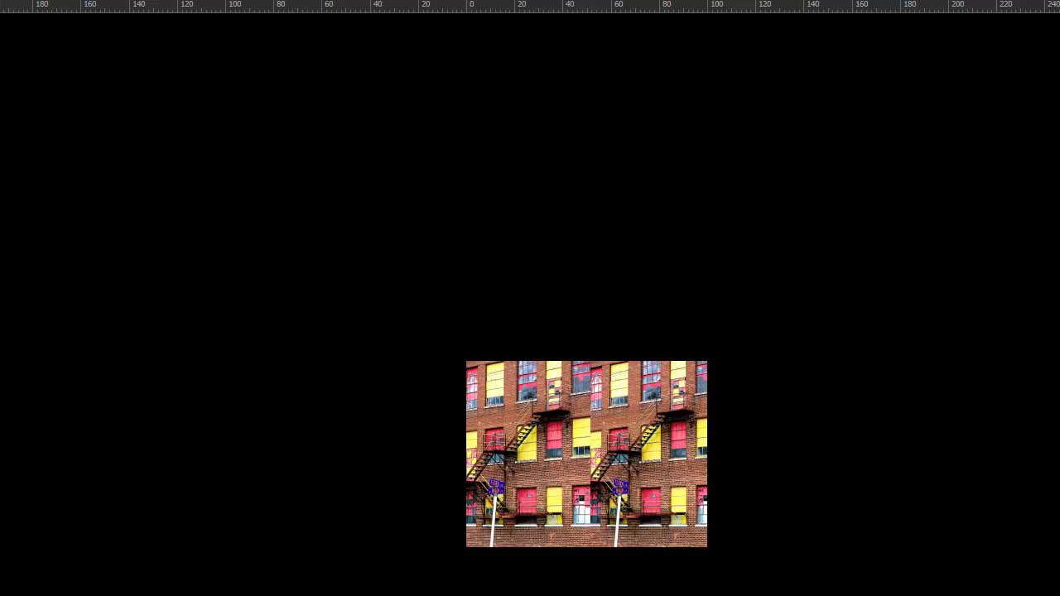
key("f")
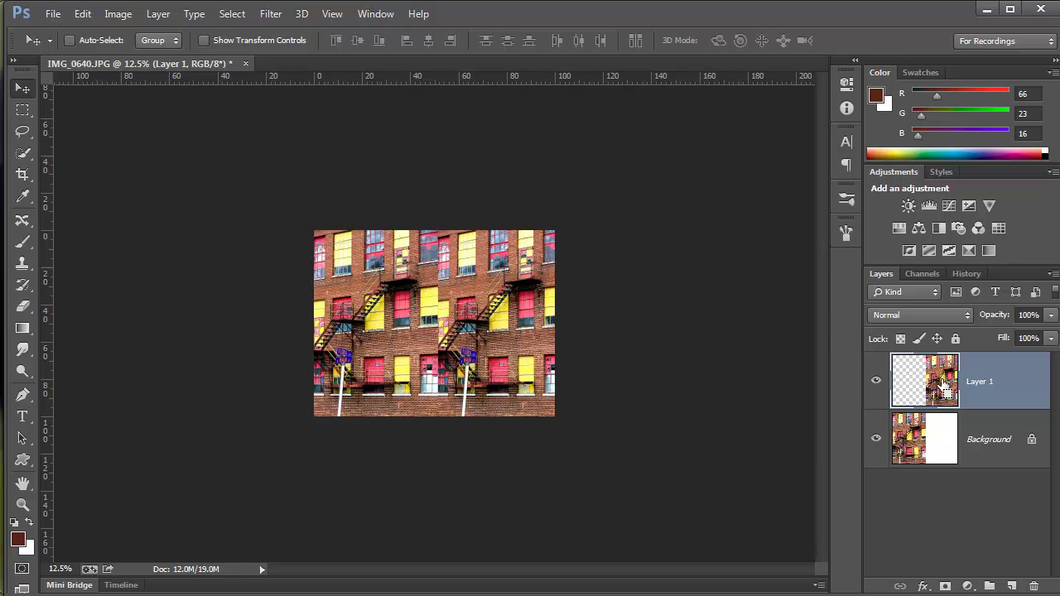
Step: Try a Free Transform on Layer 1 that pulls its two right corners slightly beyond the upper and lower canvas edges
key("ctrl+t")
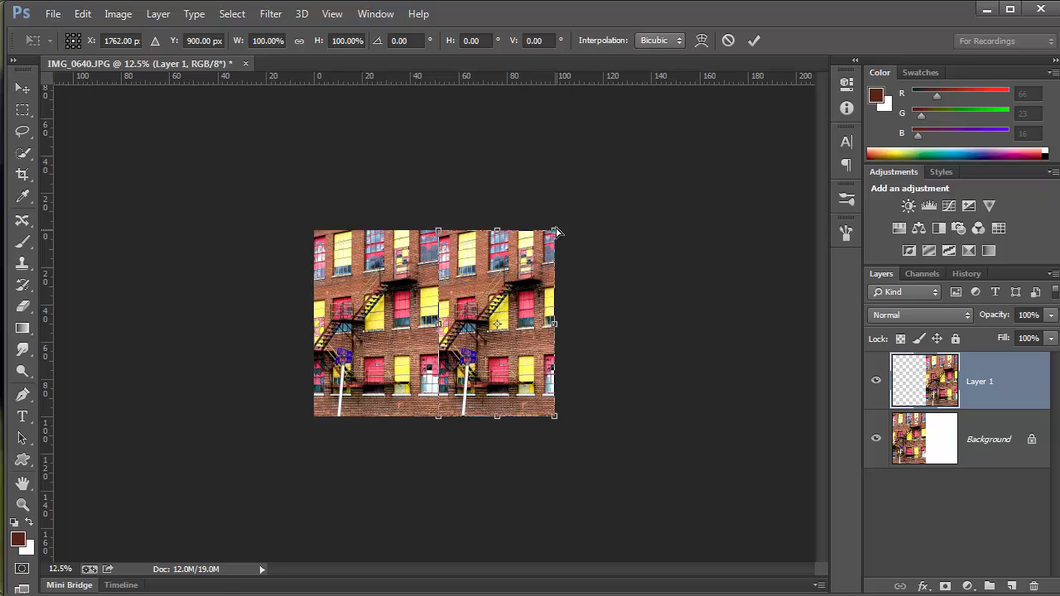
left_click_drag(556, 232, 556, 225)
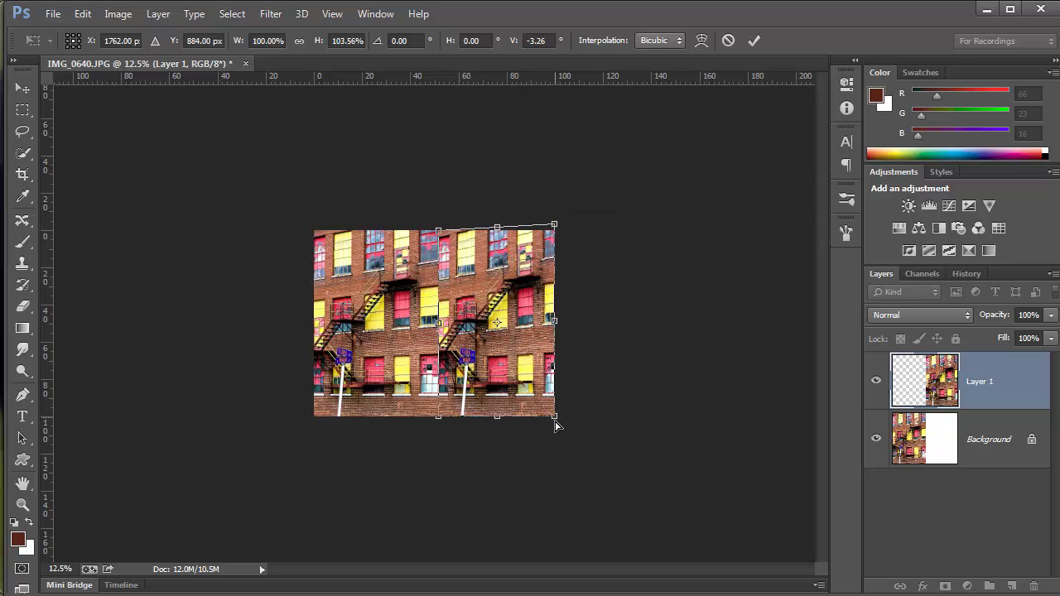
left_click_drag(557, 425, 557, 426)
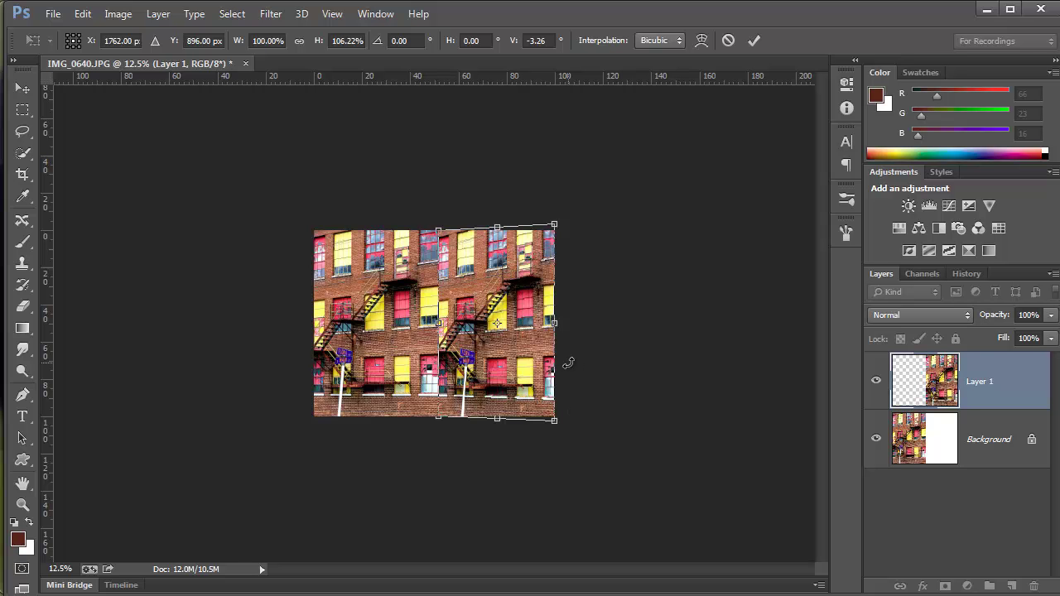
key("Escape")
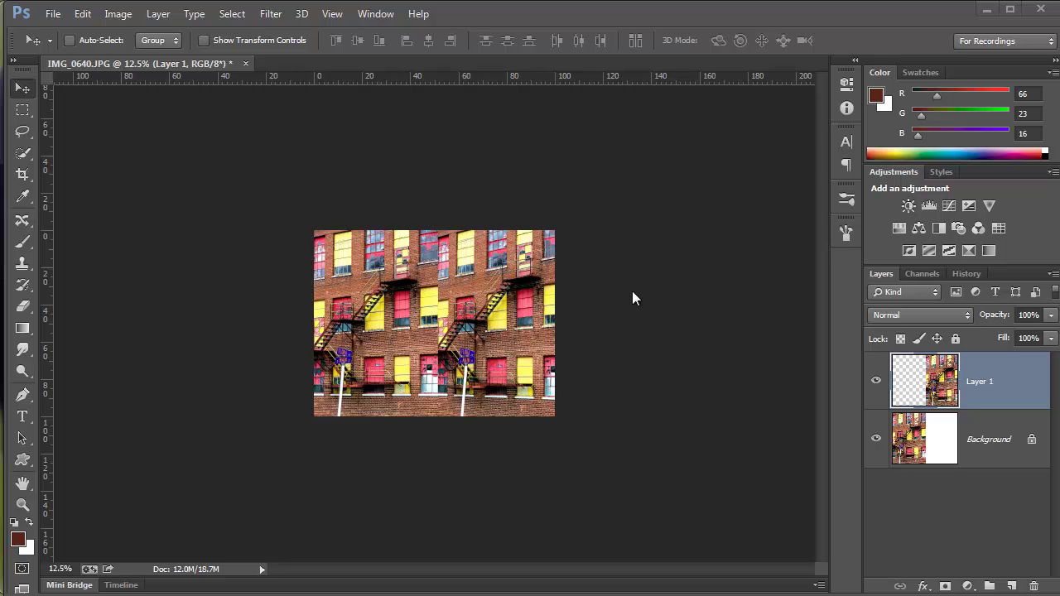
Step: Close IMG_0640.JPG without saving its changes and switch to Adobe Bridge
left_click(245, 64)
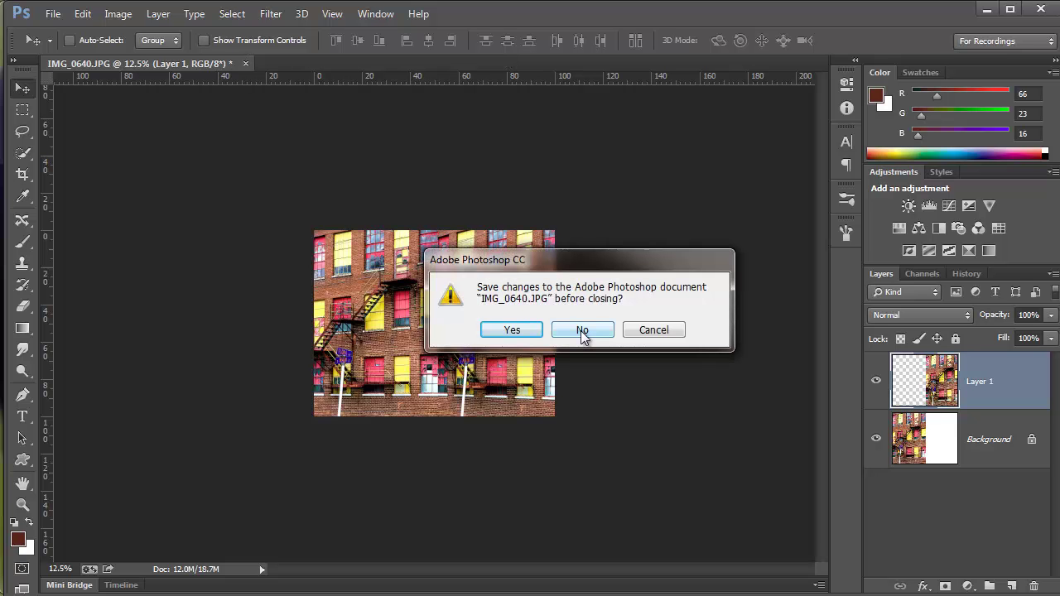
left_click(582, 330)
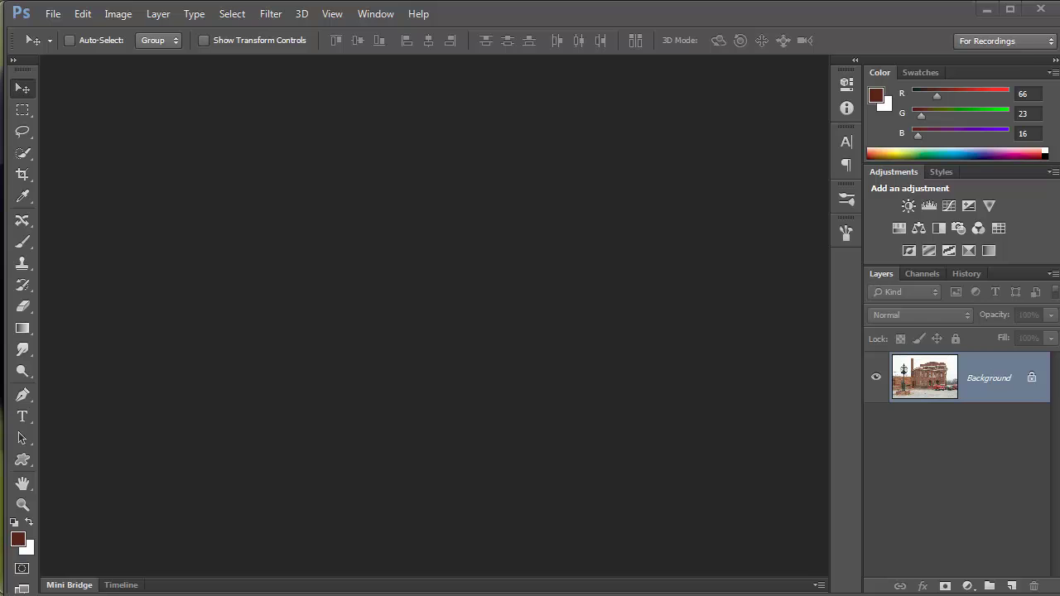
key("ctrl+alt+o")
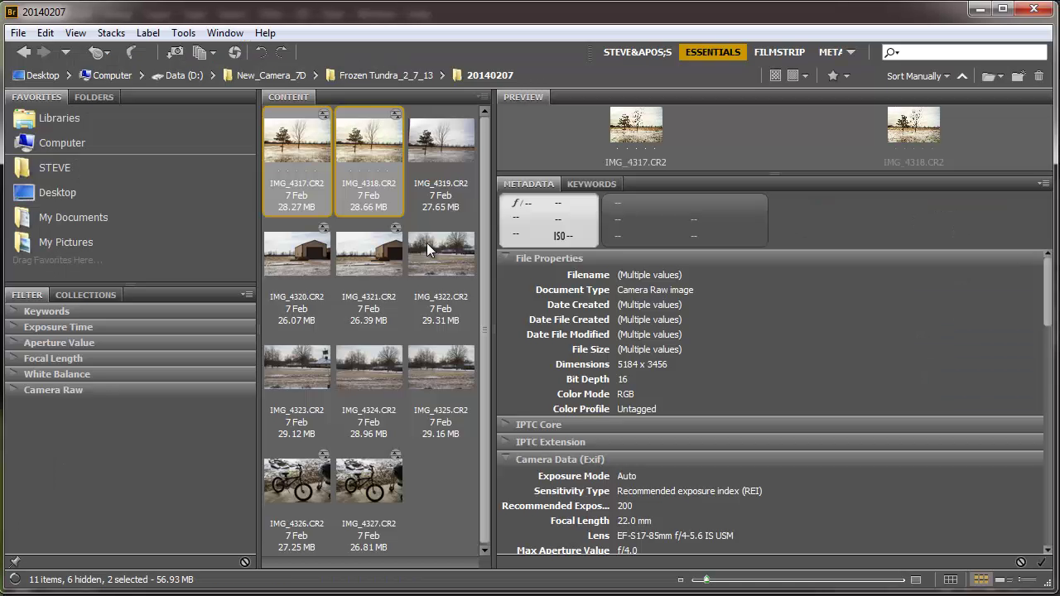
Step: Open IMG_4326.CR2 and IMG_4327.CR2 together in Camera Raw, and open IMG_4326.CR2 as an image in Photoshop
left_click(313, 490)
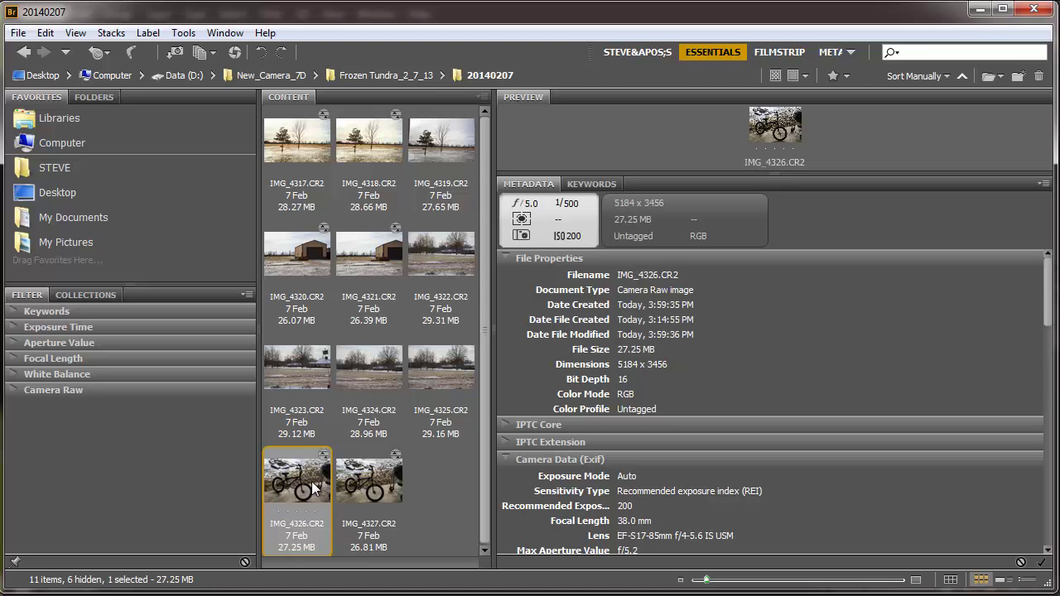
left_click(377, 486, "ctrl")
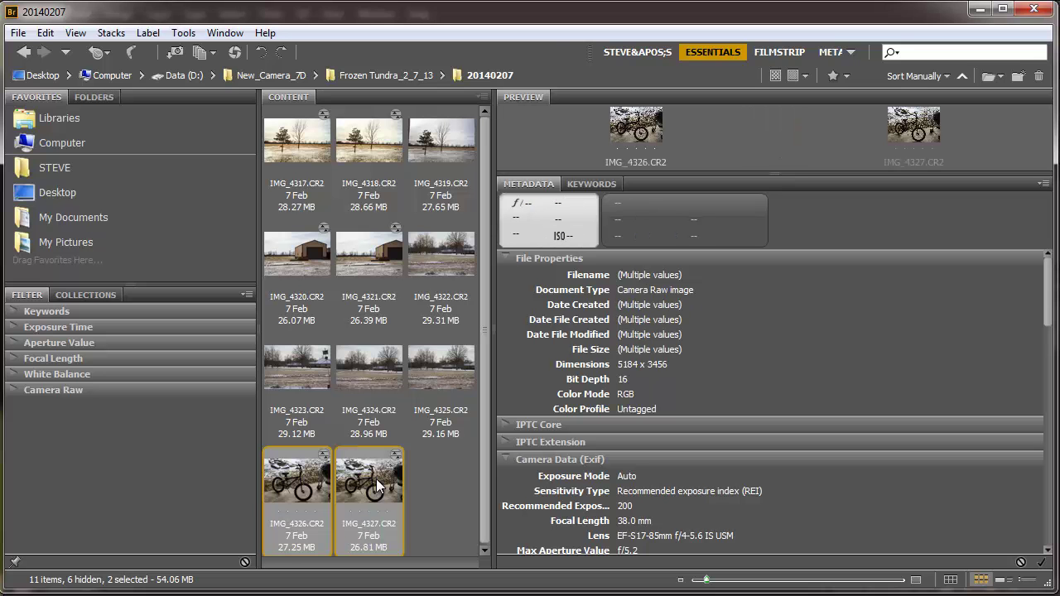
right_click(368, 477)
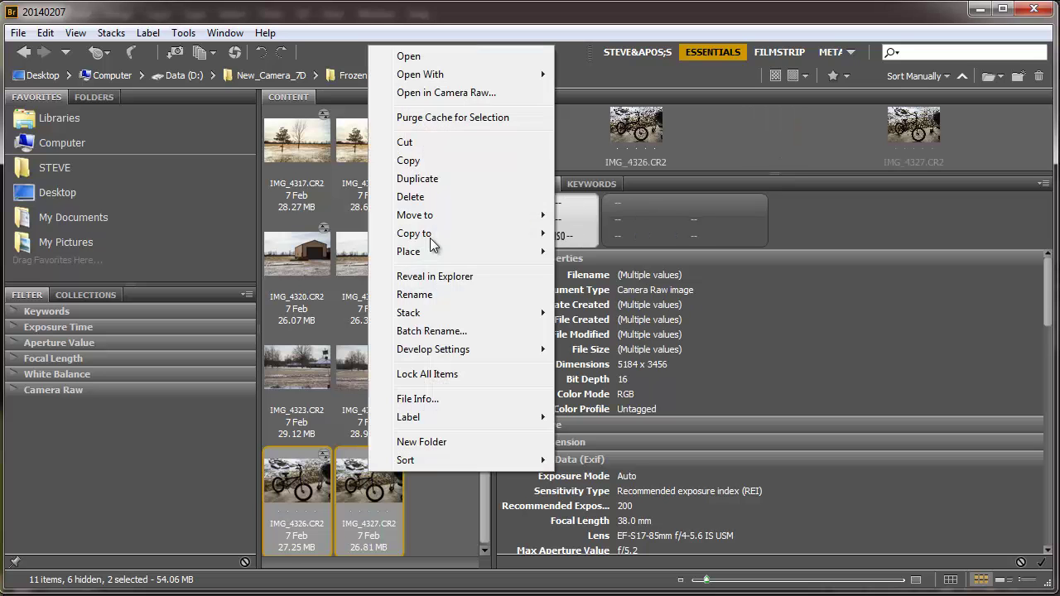
left_click(432, 55)
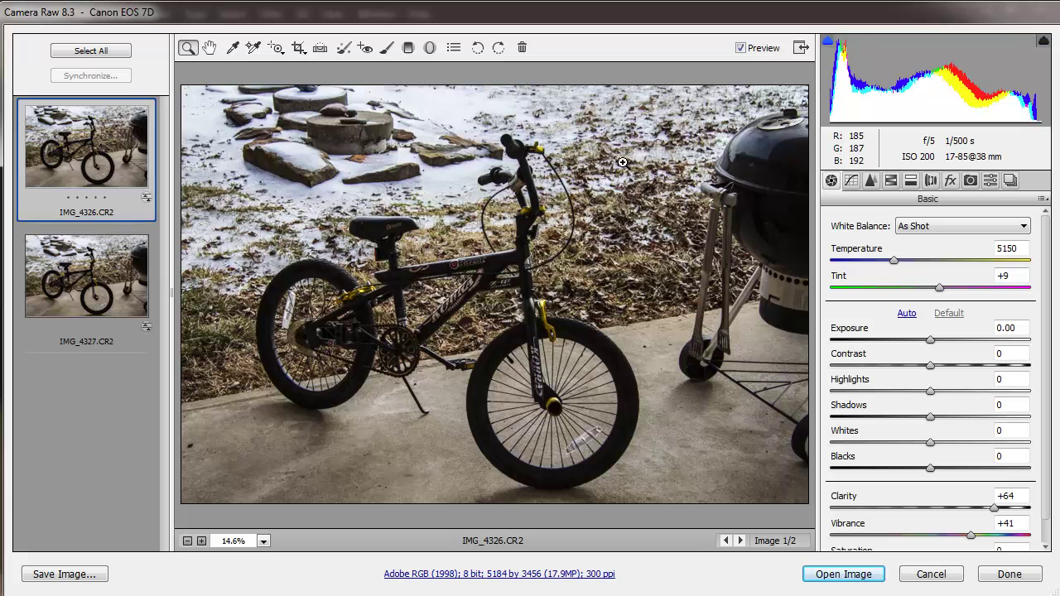
left_click(856, 580)
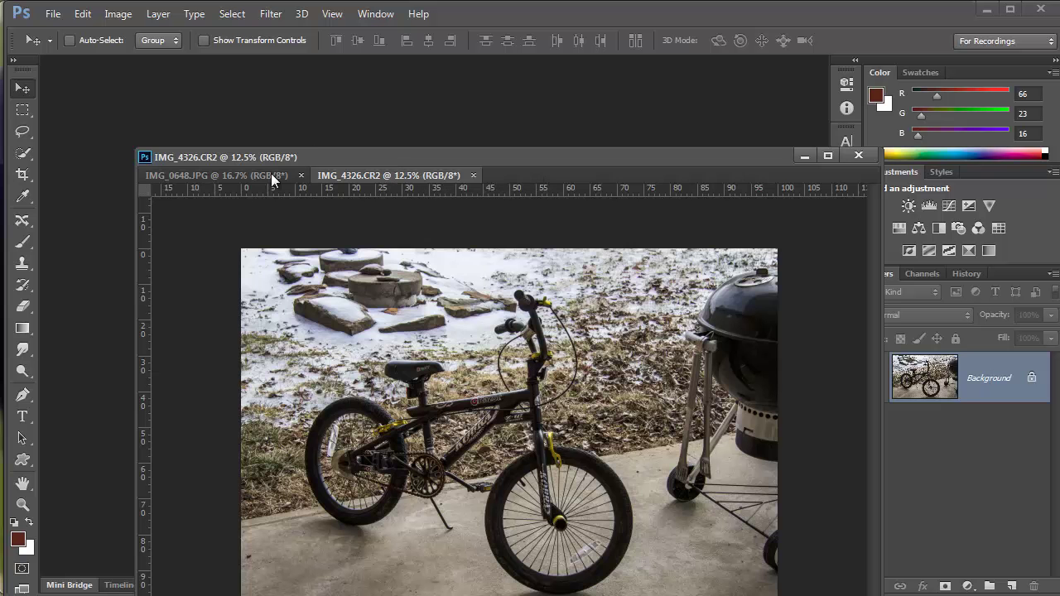
Step: Dock the floating document window into the workspace and check IMG_0648.JPG before returning to IMG_4326.CR2
left_click_drag(332, 156, 320, 64)
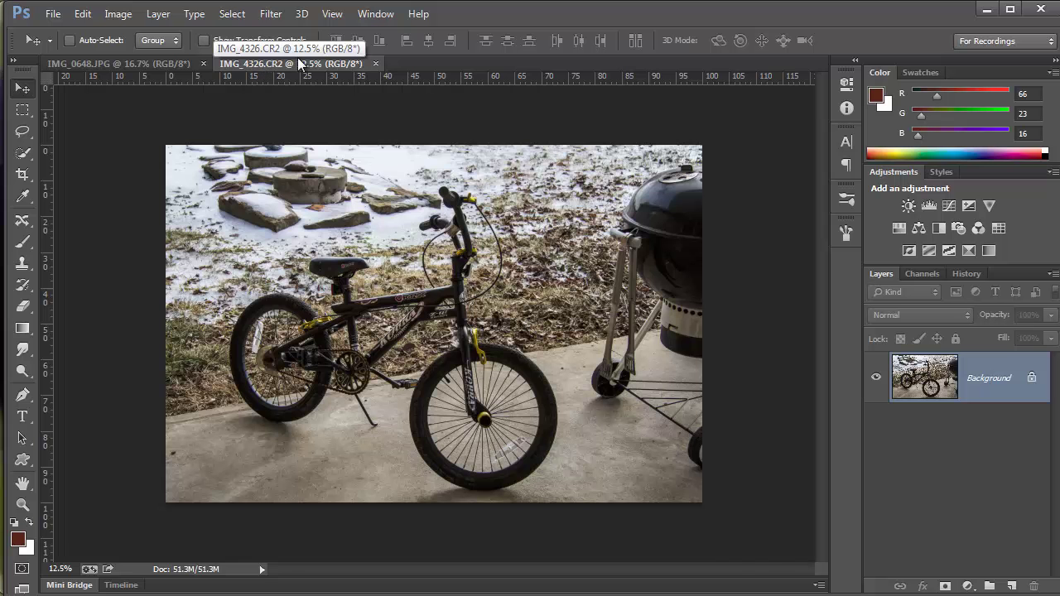
left_click(144, 70)
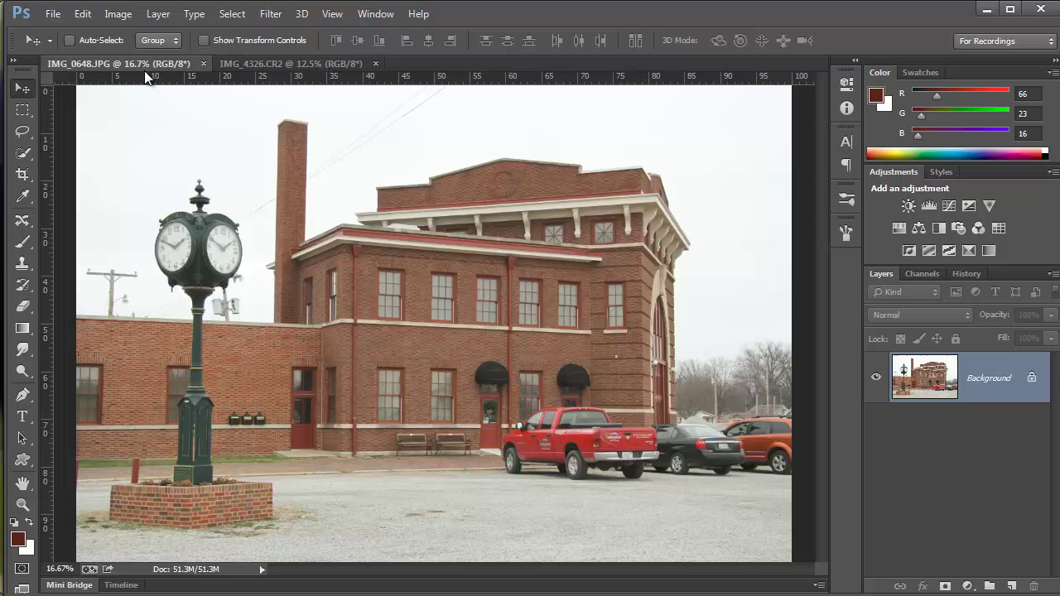
left_click(283, 63)
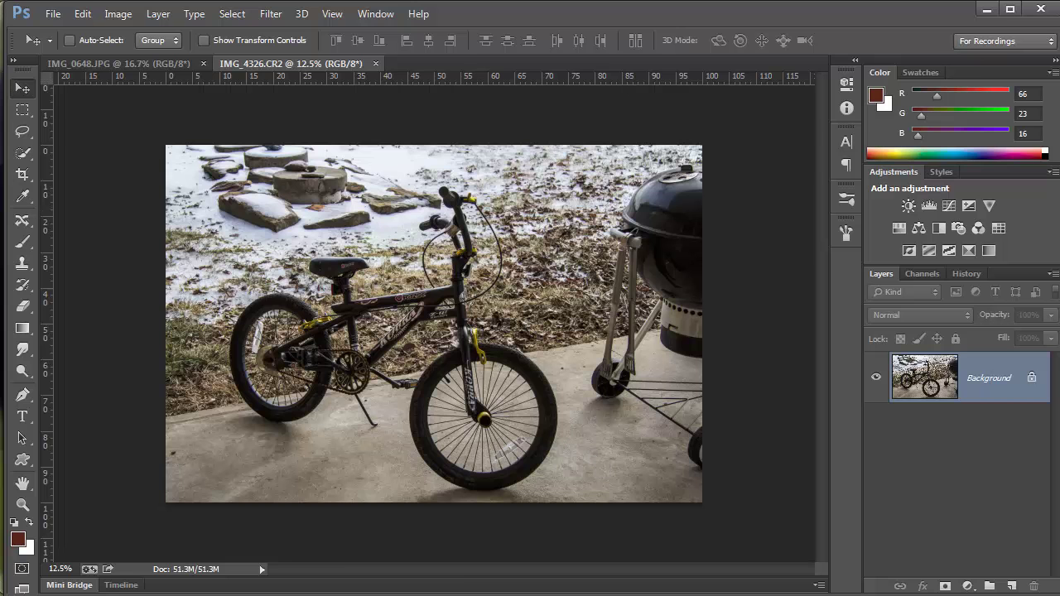
Step: Switch to Adobe Bridge and open IMG_4327.CR2 through Camera Raw as an image in Photoshop
key("alt+Tab")
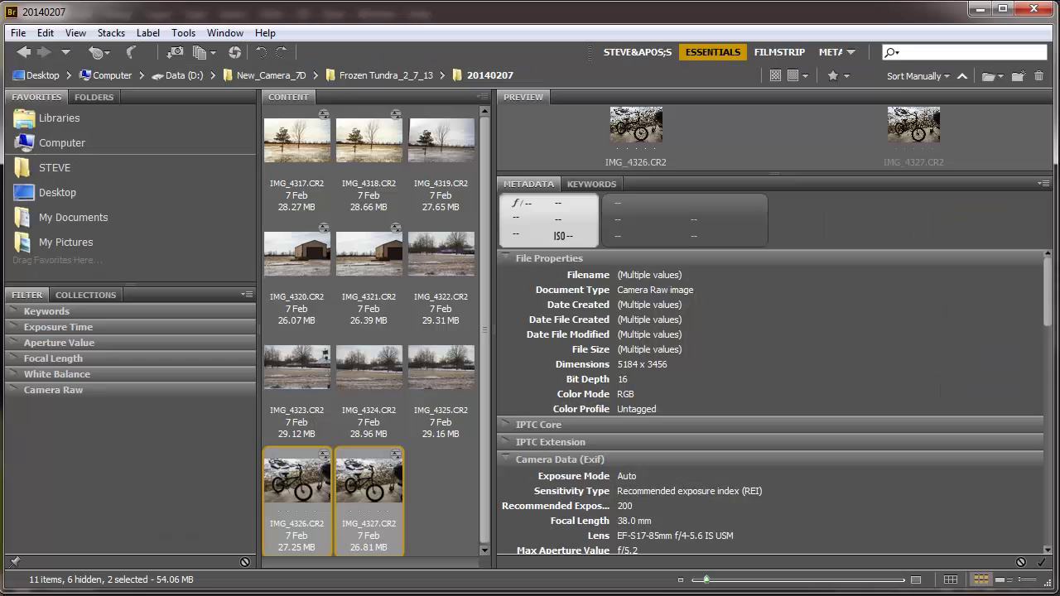
left_click(369, 480)
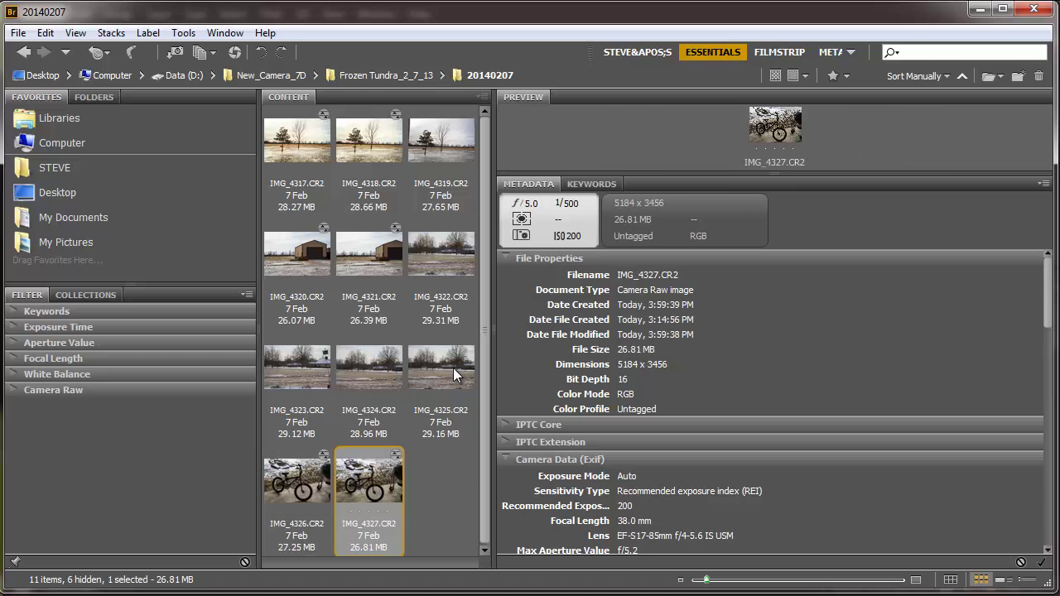
left_click(448, 385)
left_click(376, 484)
double_click(378, 489)
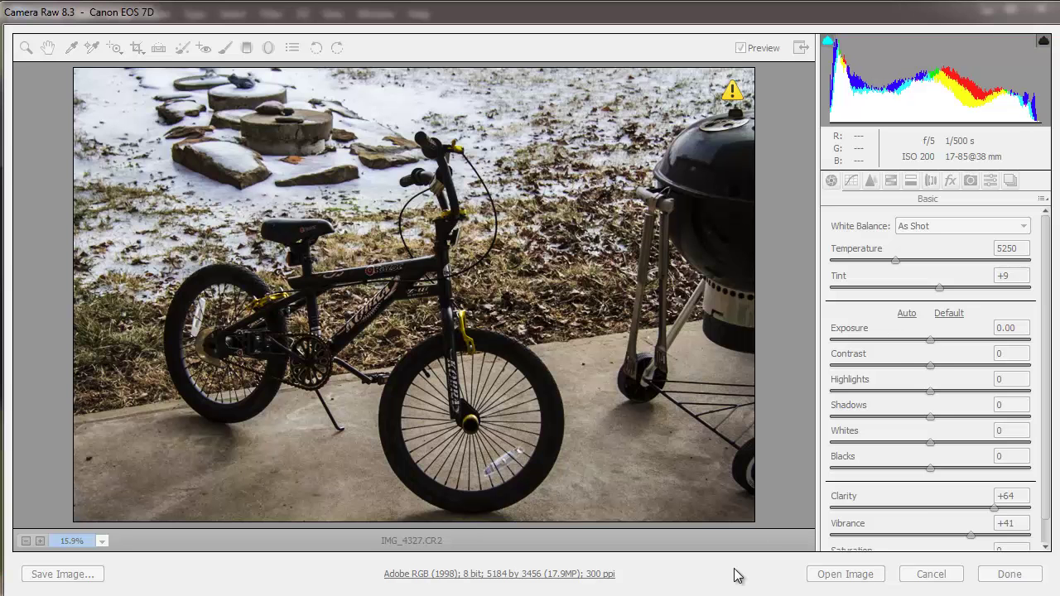
left_click(833, 577)
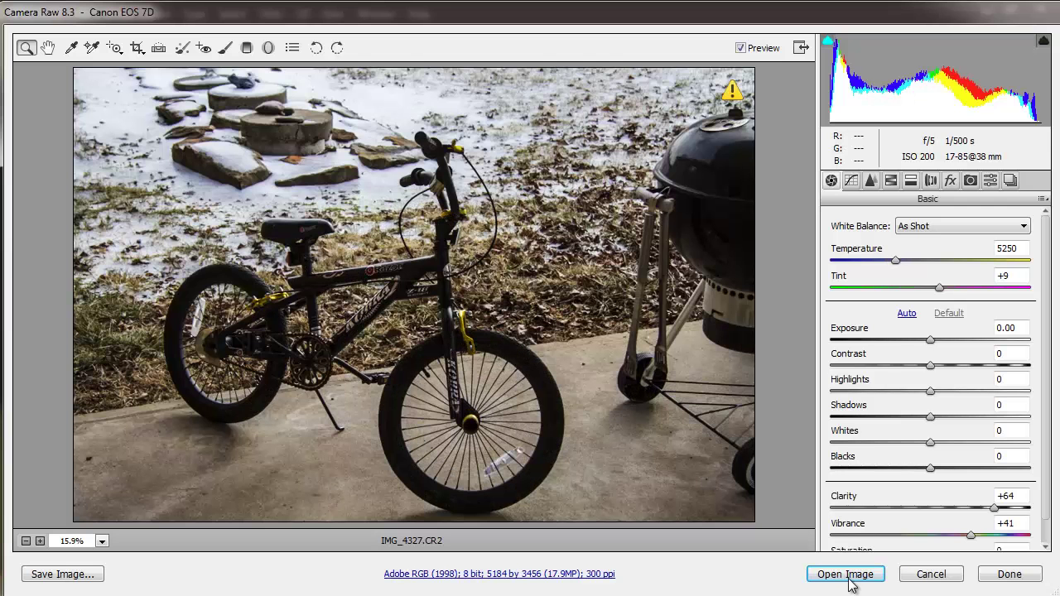
left_click(849, 578)
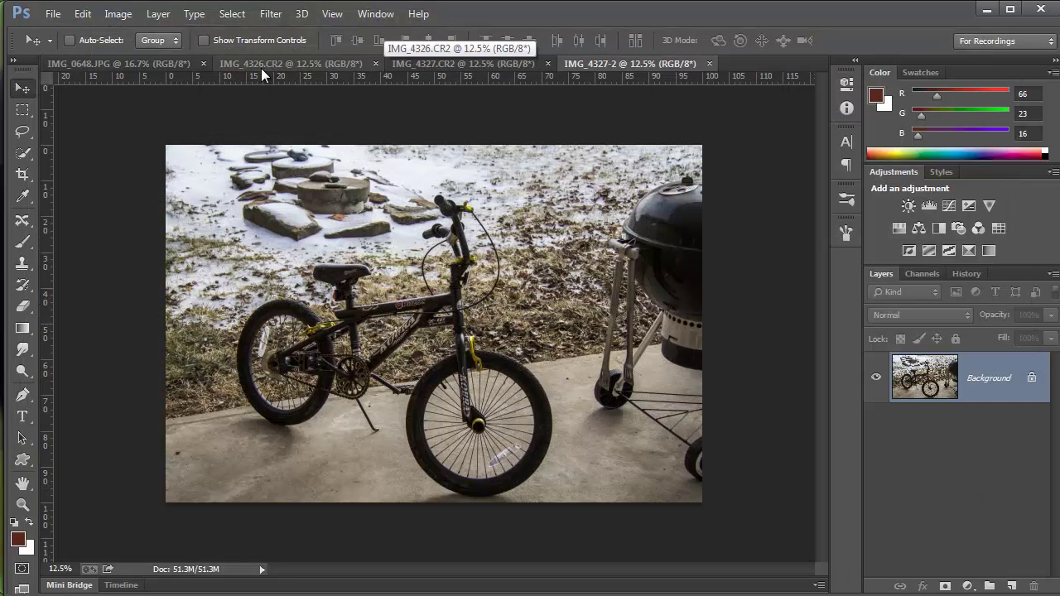
Step: Close the duplicate document IMG_4327-2 without saving and bring IMG_4326.CR2 to the front
left_click(709, 65)
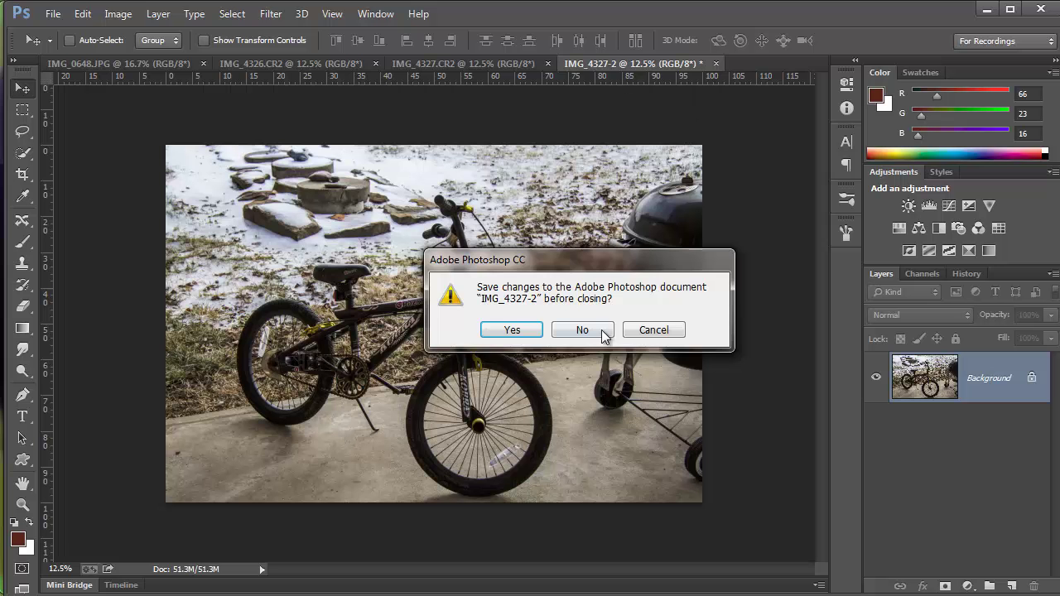
left_click(582, 329)
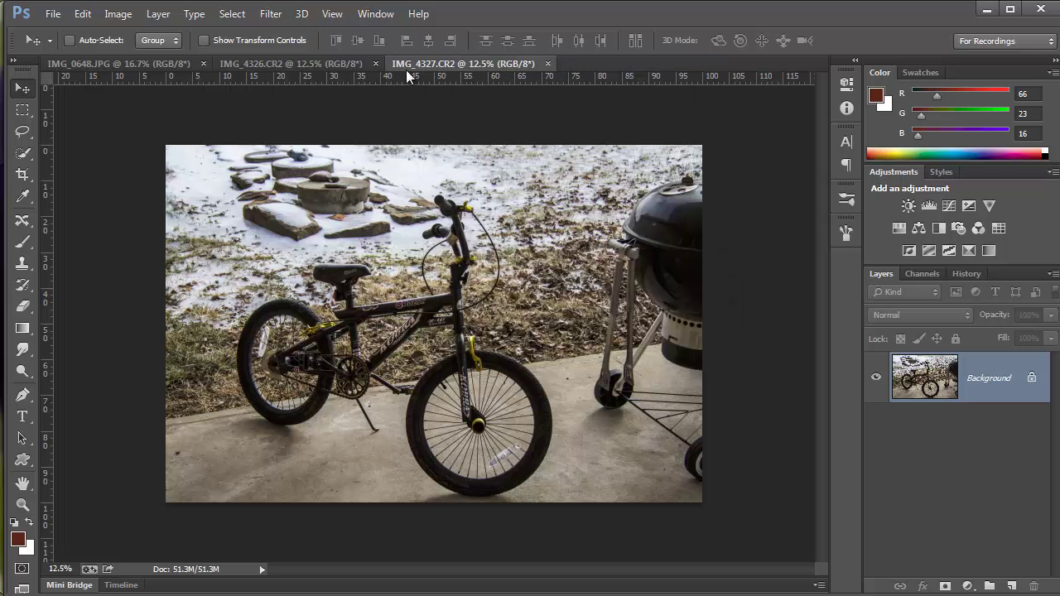
left_click(298, 61)
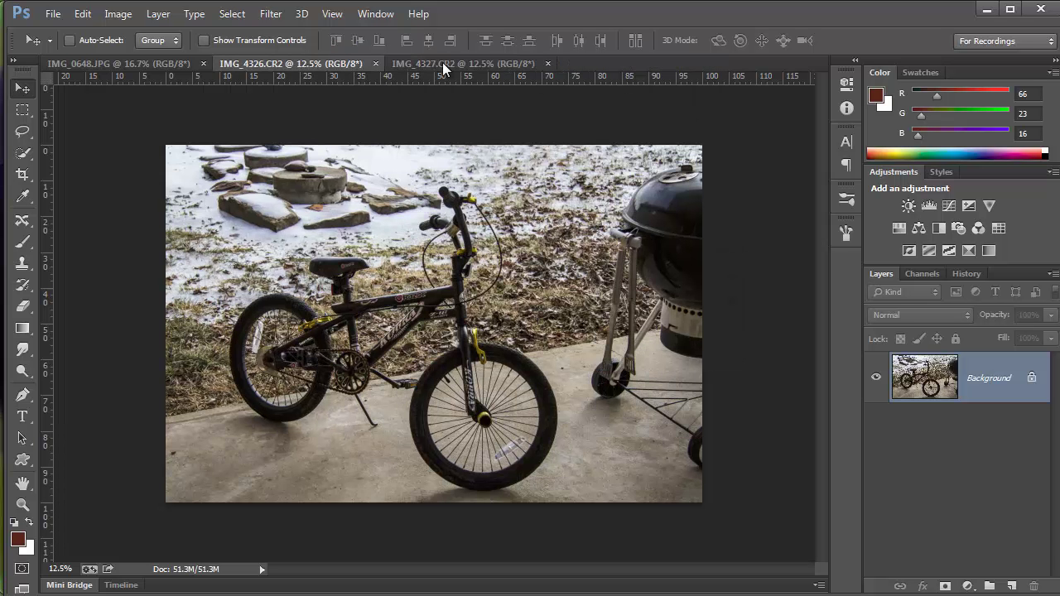
Step: Compare the two bicycle photos and resize IMG_4326.CR2 to 6 inches wide by 4 inches high
left_click(450, 61)
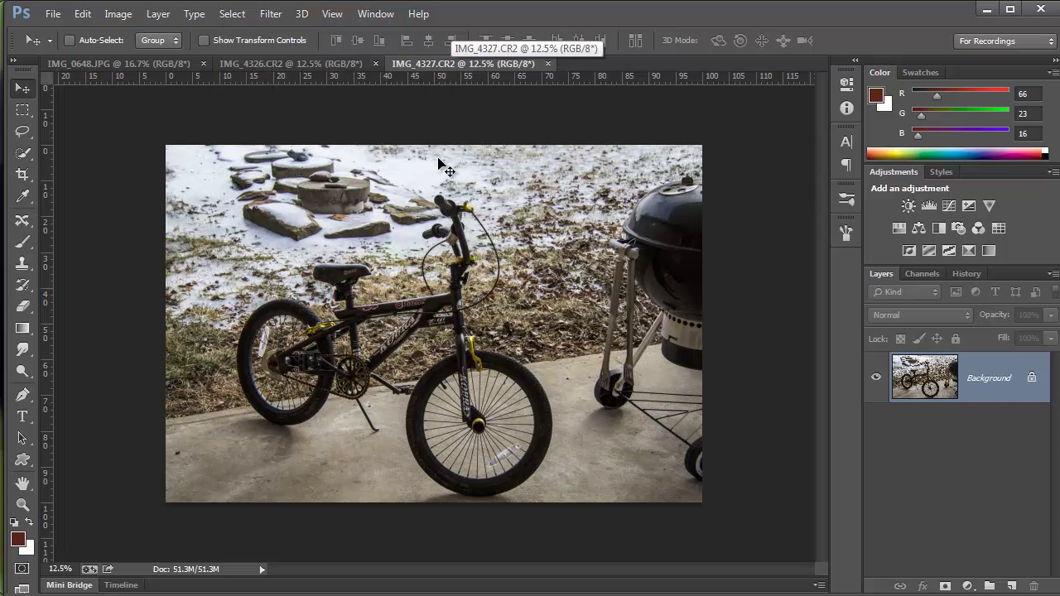
left_click(318, 62)
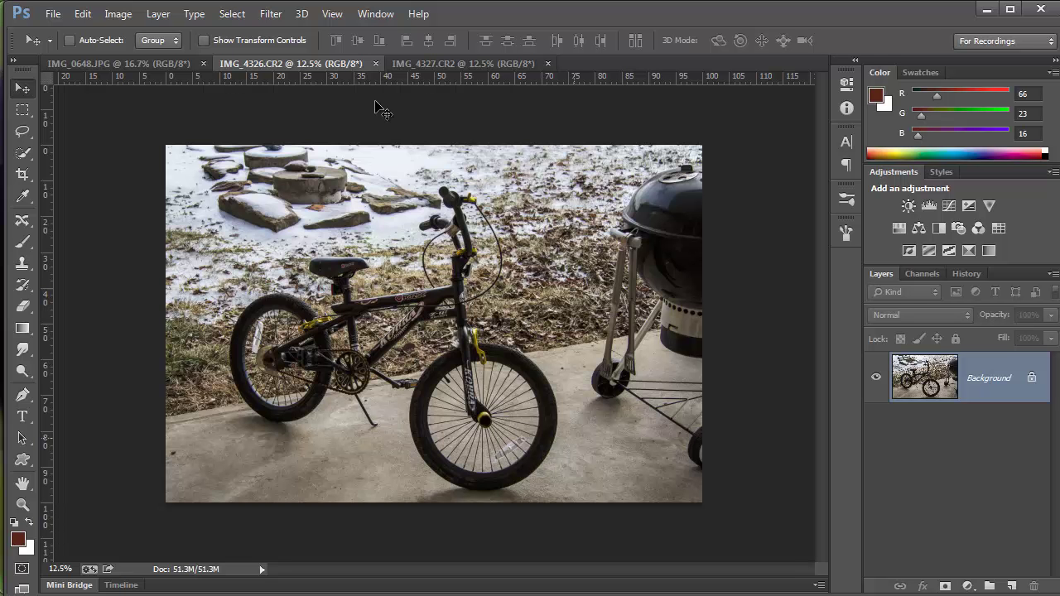
left_click(442, 63)
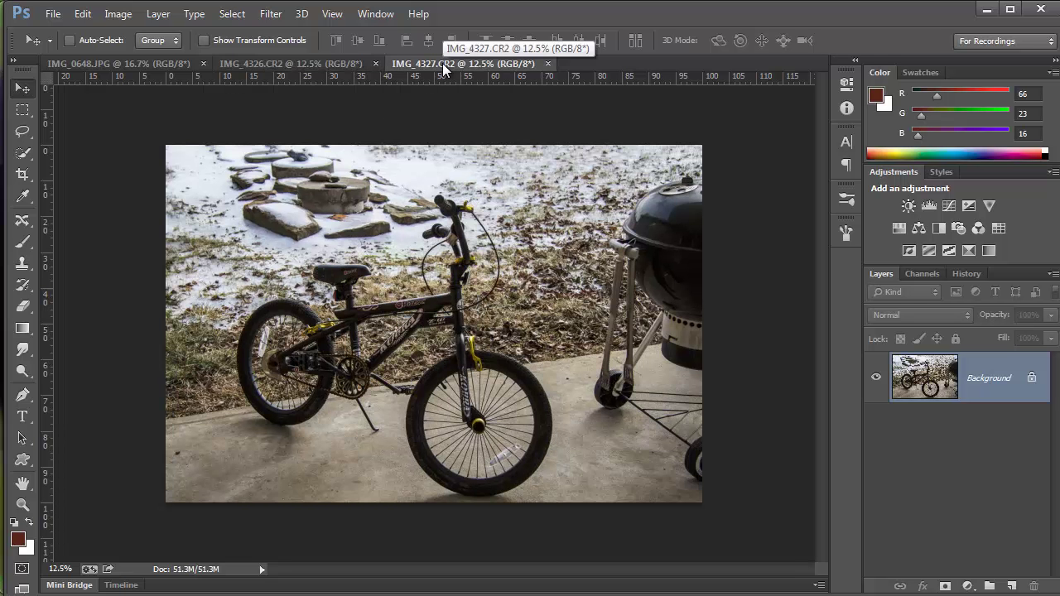
left_click(288, 63)
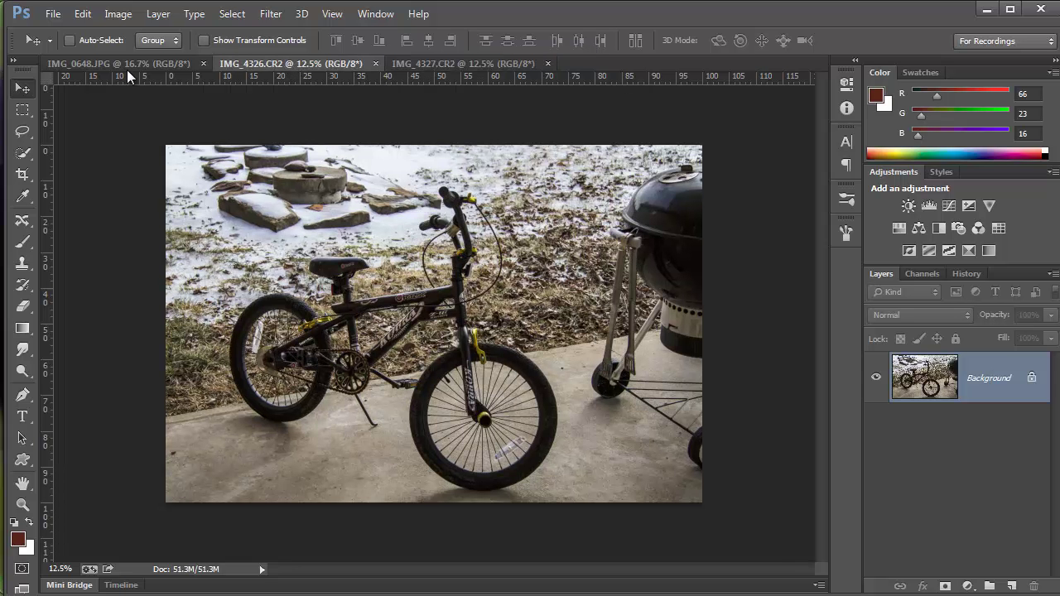
left_click(118, 14)
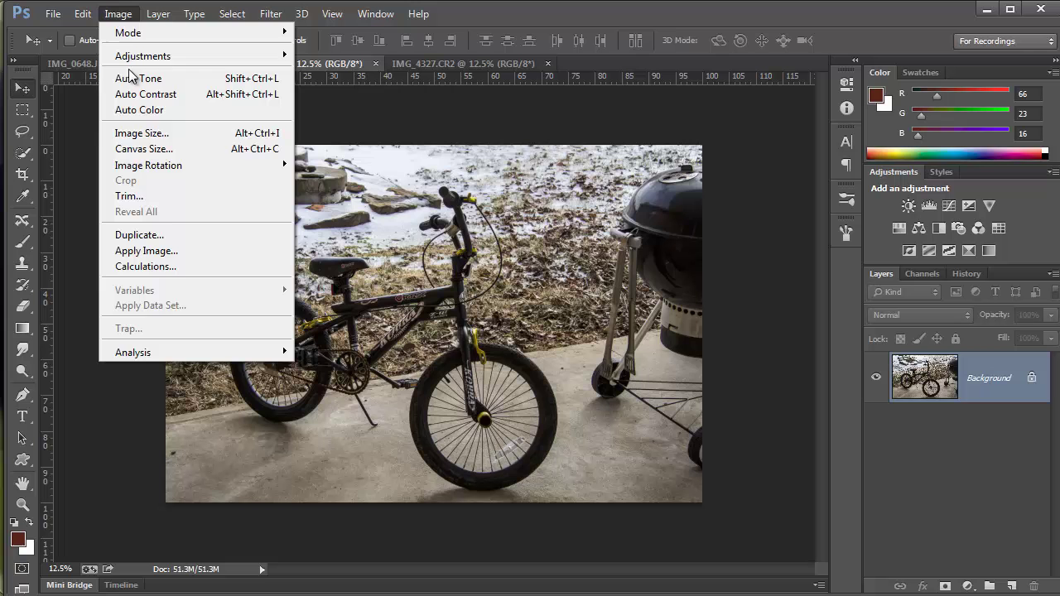
left_click(141, 133)
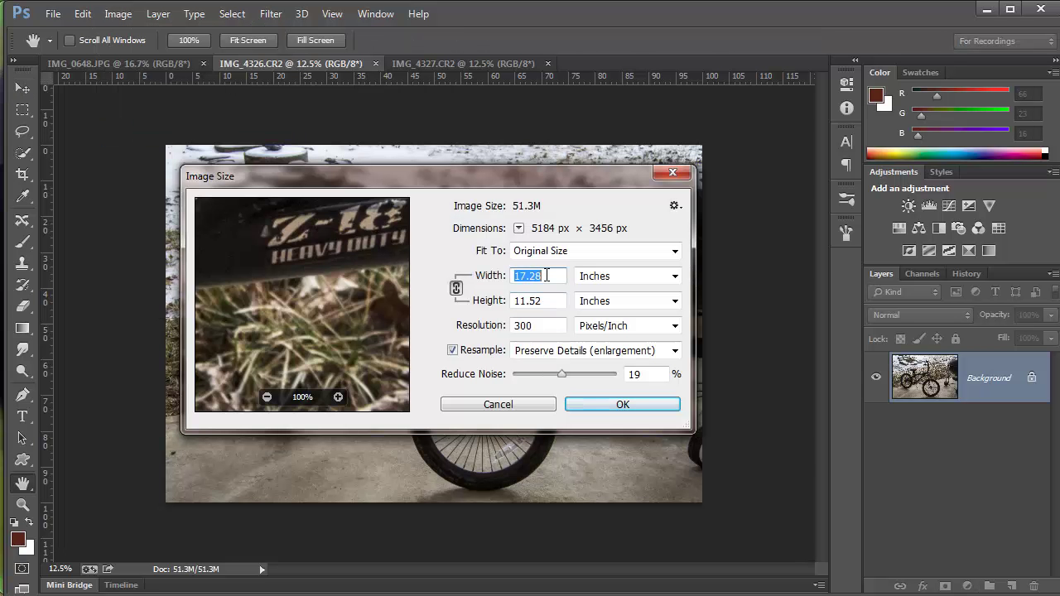
type("6")
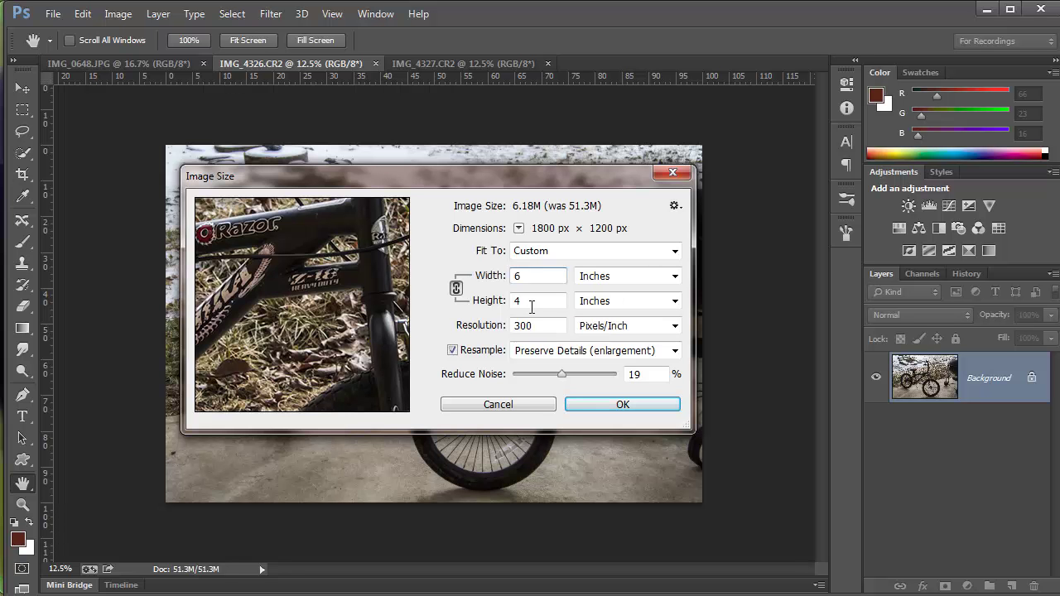
left_click(527, 329)
left_click(598, 405)
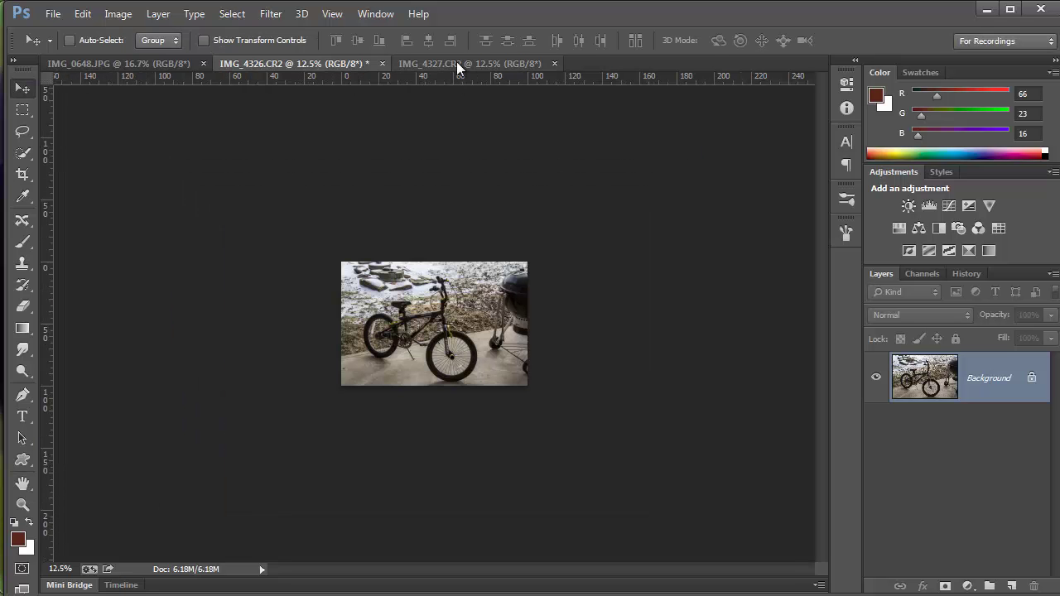
Step: Resize IMG_4327.CR2 to 6 inches wide by 4 inches high
left_click(456, 63)
left_click(118, 14)
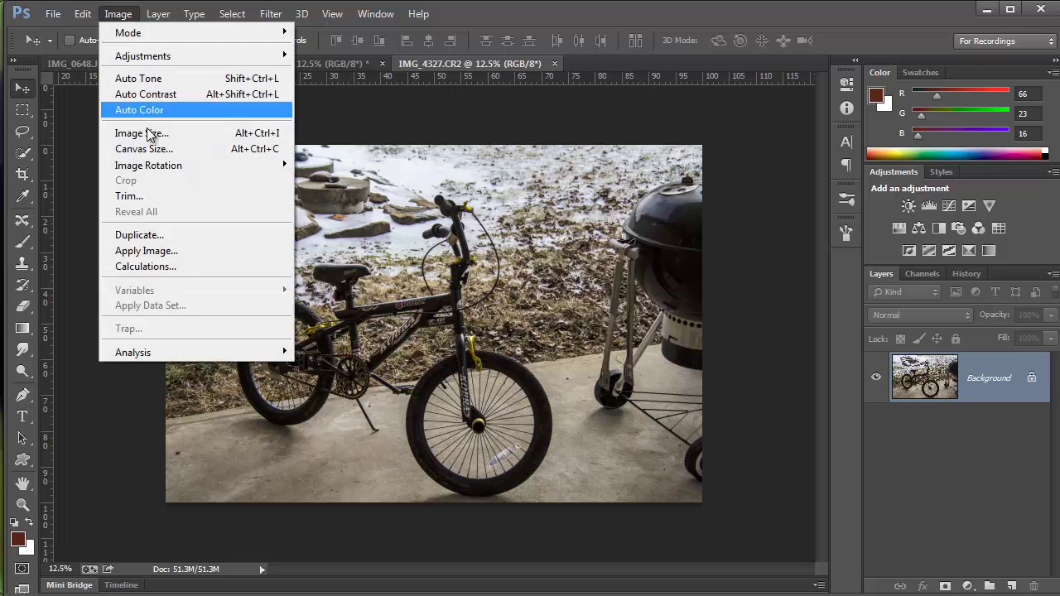
left_click(143, 133)
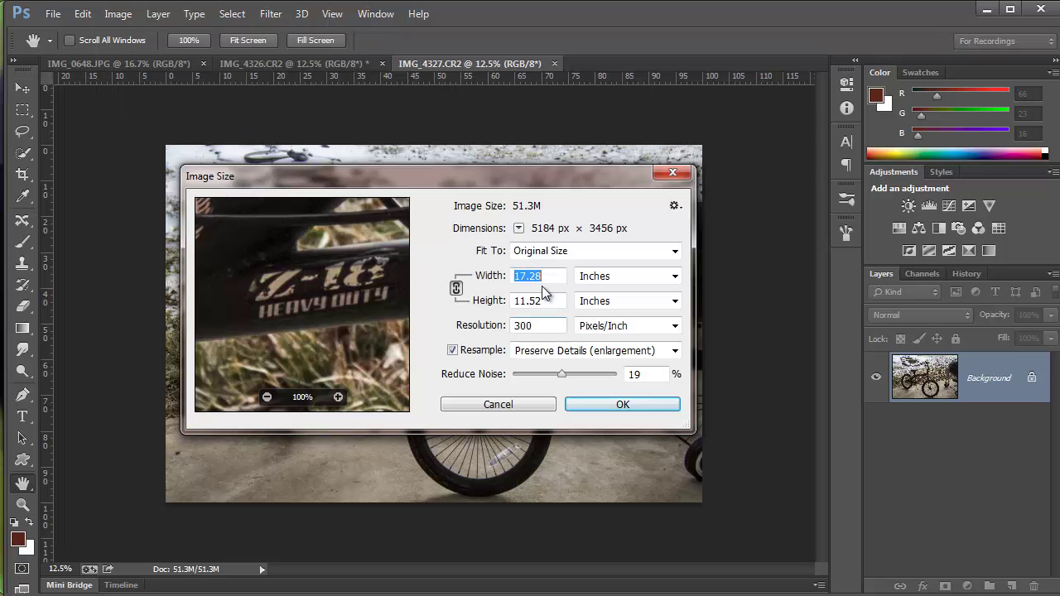
type("6")
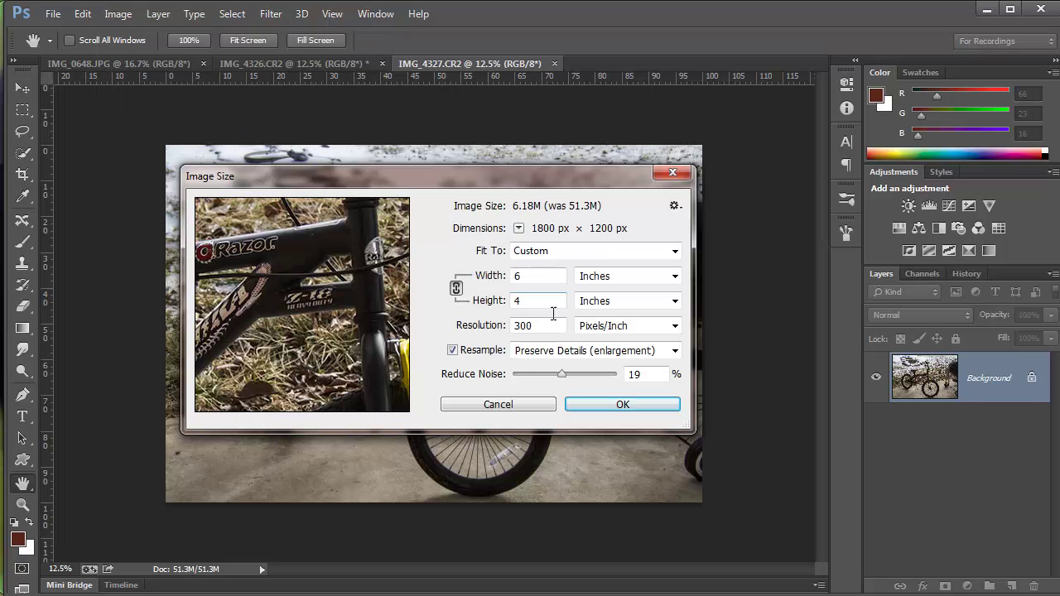
left_click(592, 404)
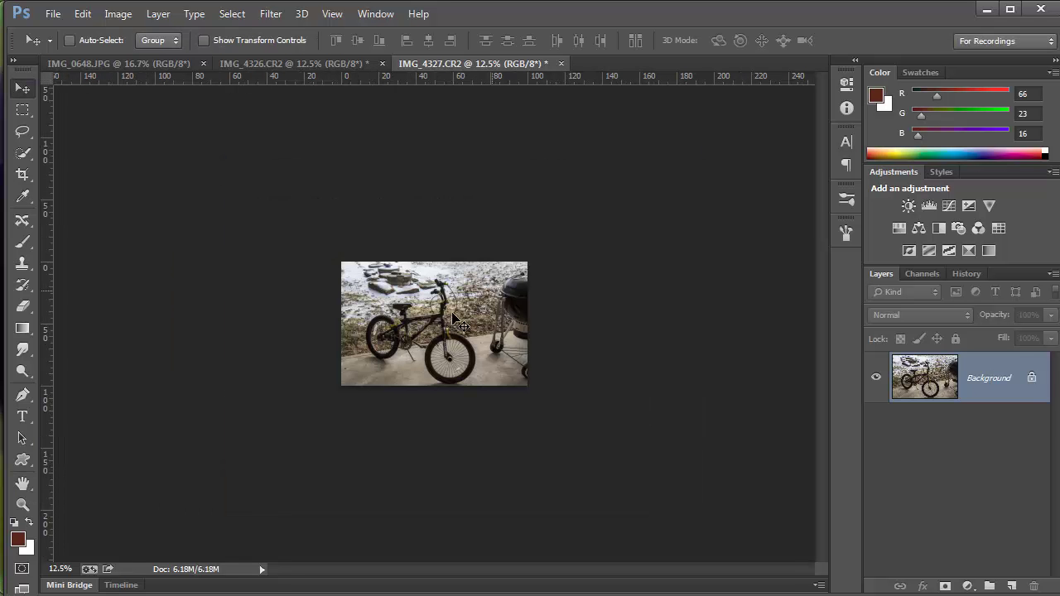
Step: Try widening the canvas of IMG_4326.CR2 to 12 inches from the centre anchor, and undo the extension
left_click(315, 65)
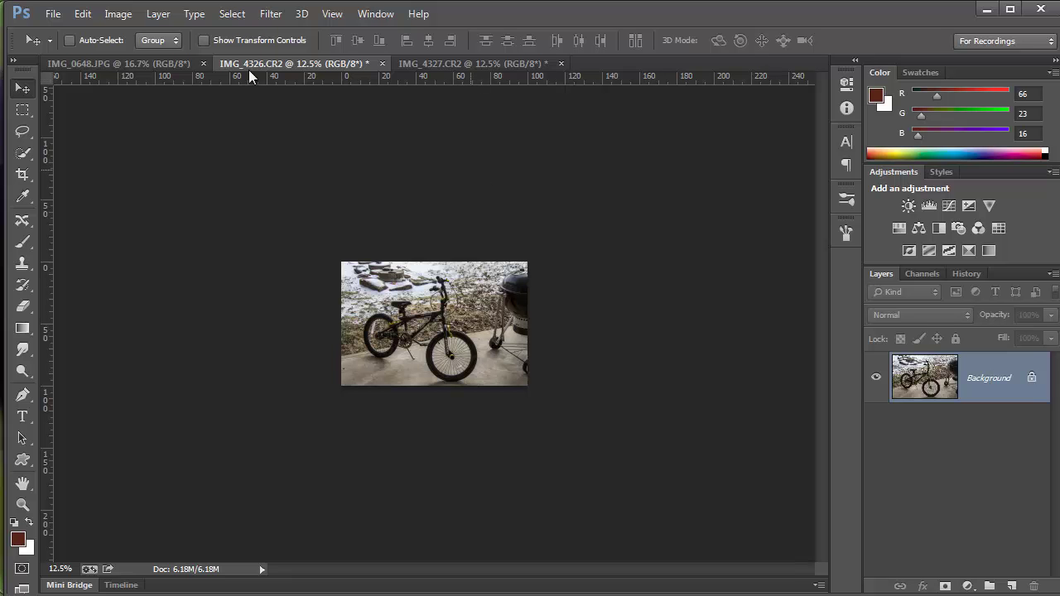
left_click(118, 14)
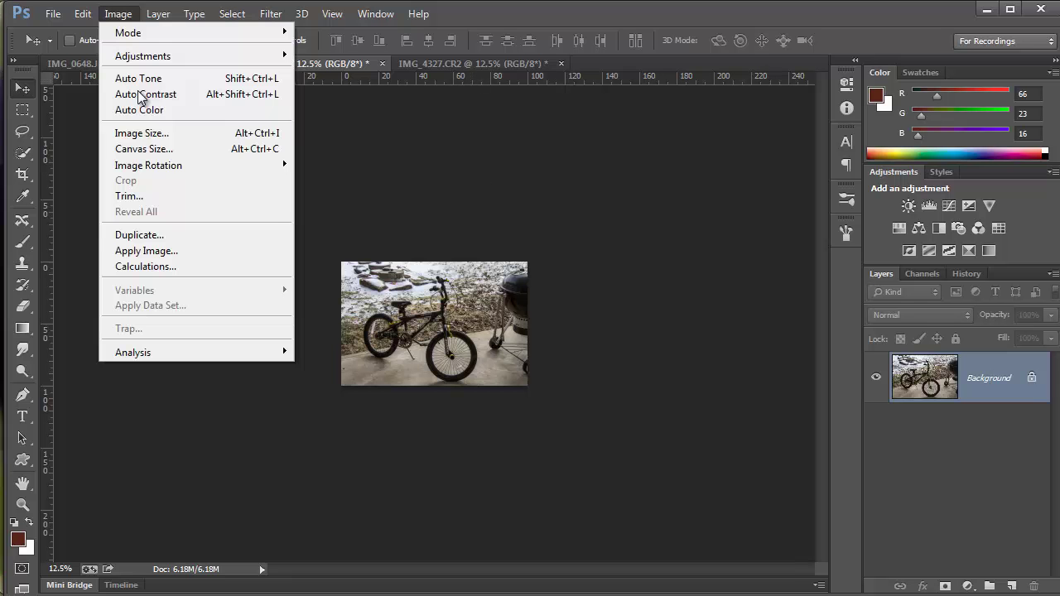
left_click(159, 150)
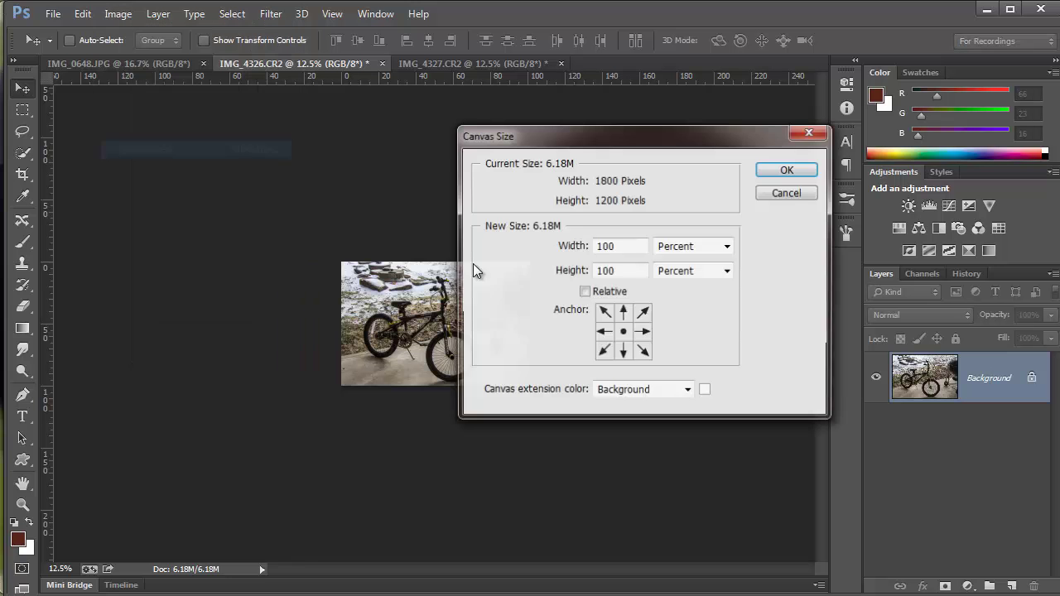
left_click(671, 247)
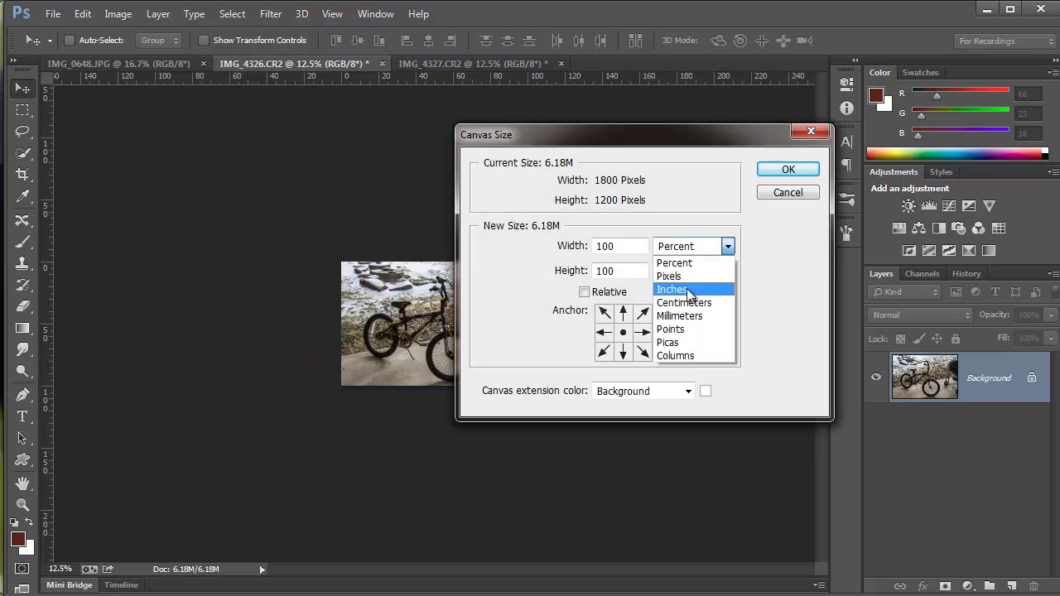
left_click(688, 289)
left_click_drag(614, 248, 572, 250)
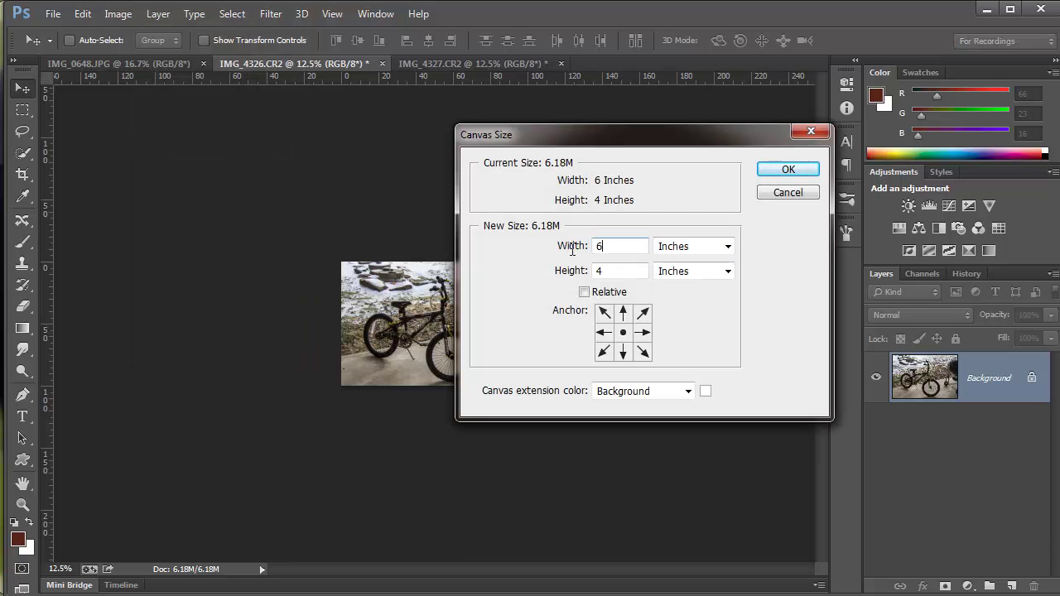
type("12")
left_click(782, 171)
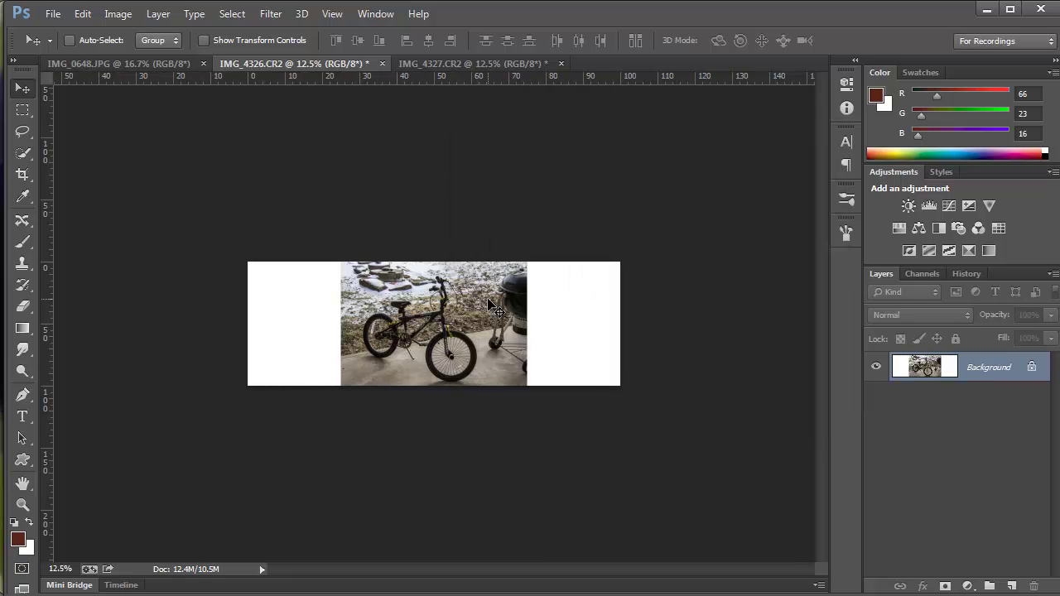
key("ctrl+z")
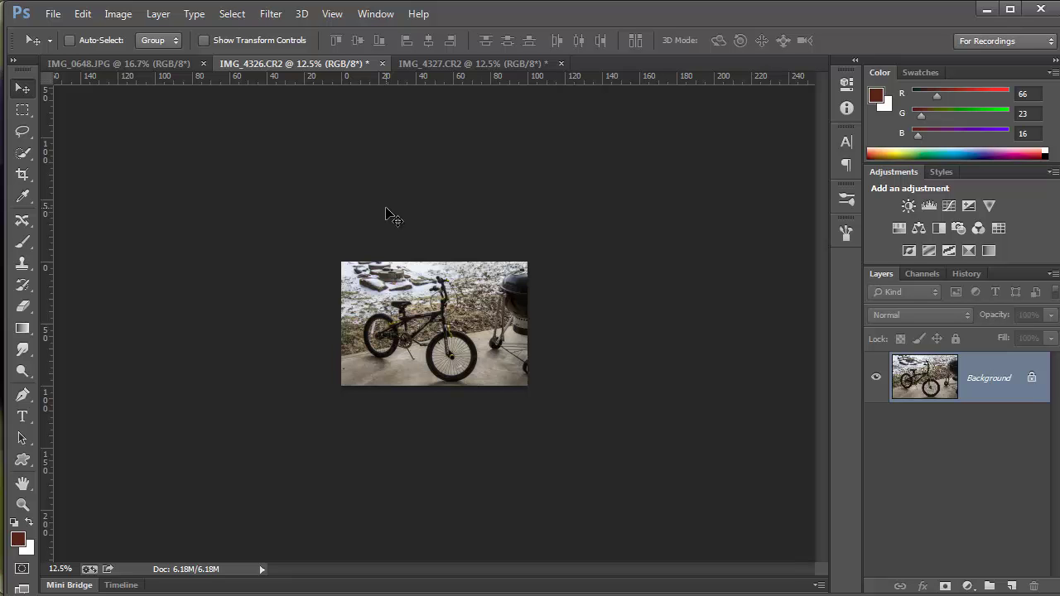
Step: Extend the canvas of IMG_4326.CR2 to 12 inches wide, anchored at the middle left so the space is added on the right
left_click(117, 14)
left_click(143, 150)
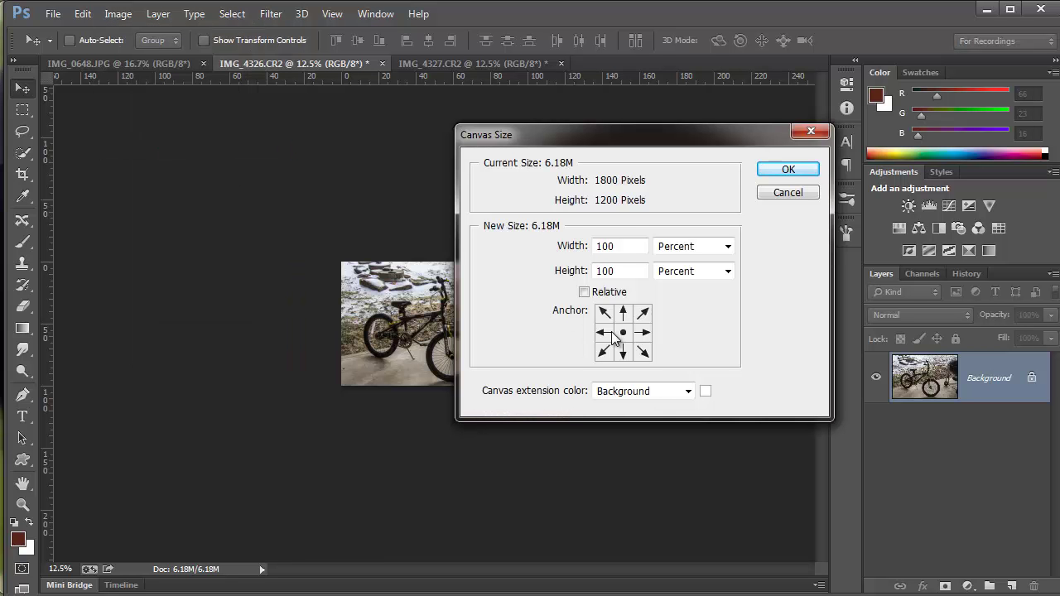
left_click(605, 333)
left_click(686, 250)
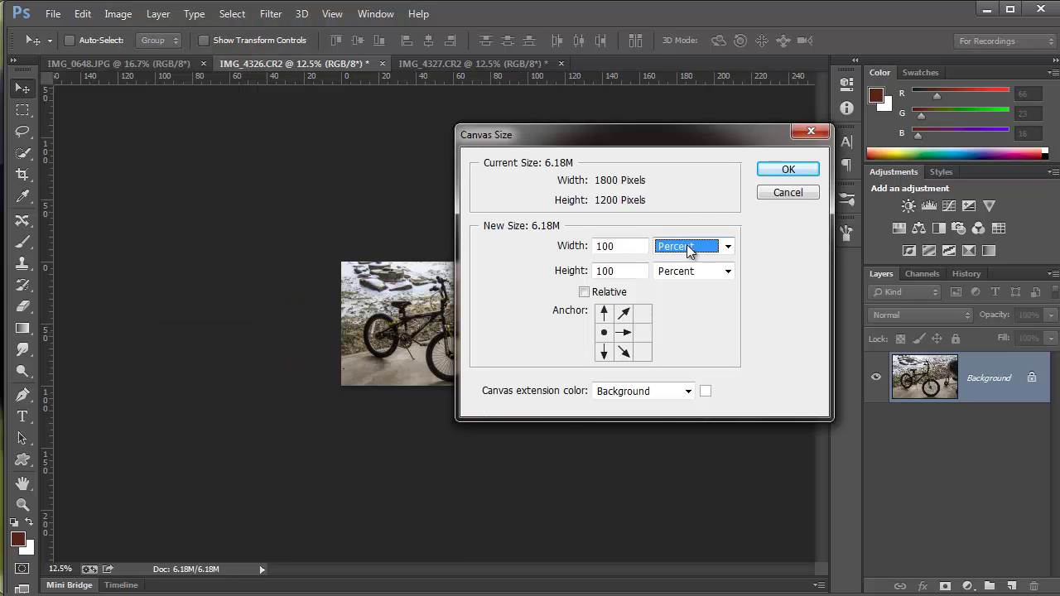
left_click(683, 290)
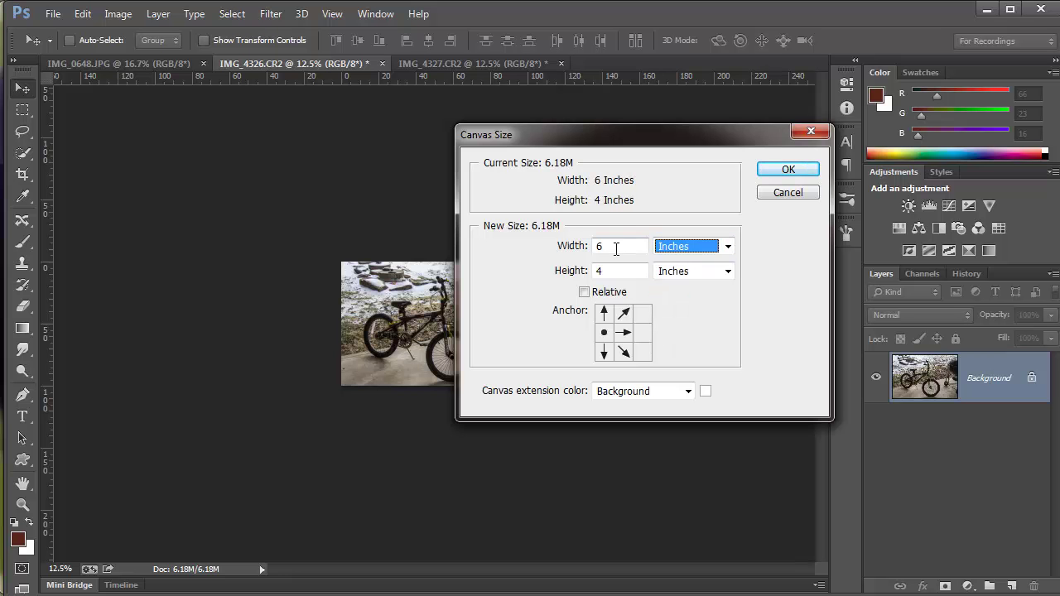
left_click(593, 251)
type("12")
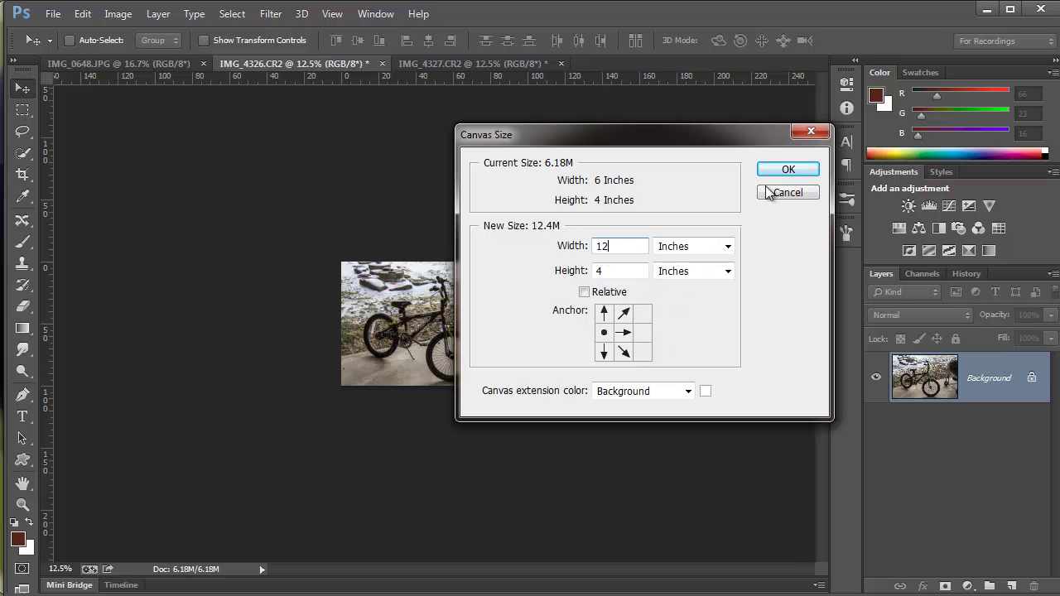
left_click(778, 170)
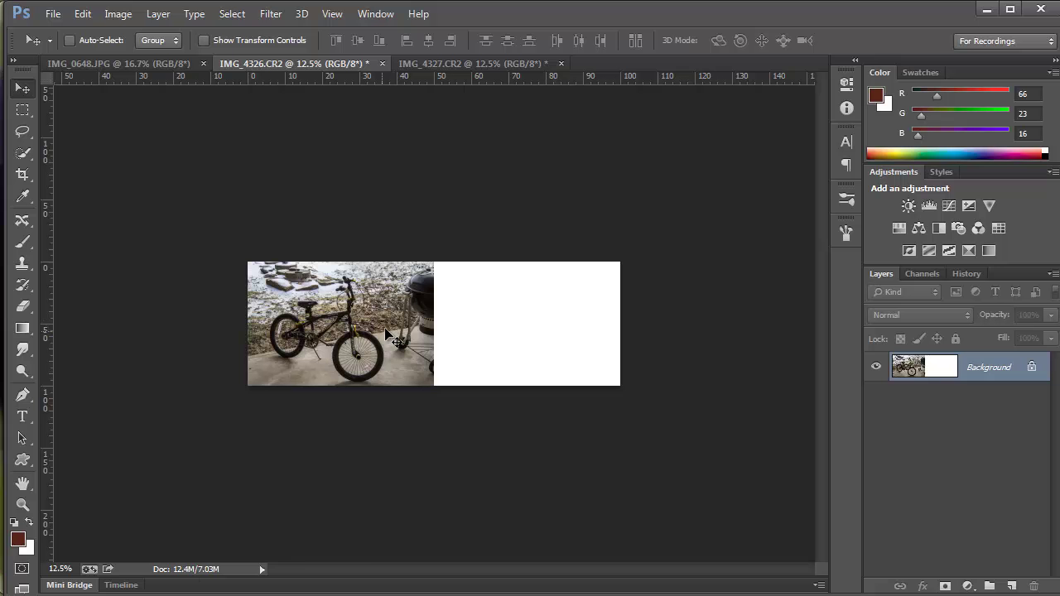
Step: Copy the whole IMG_4327.CR2 image into IMG_4326.CR2 and move it onto the blank right half of the canvas
left_click(449, 65)
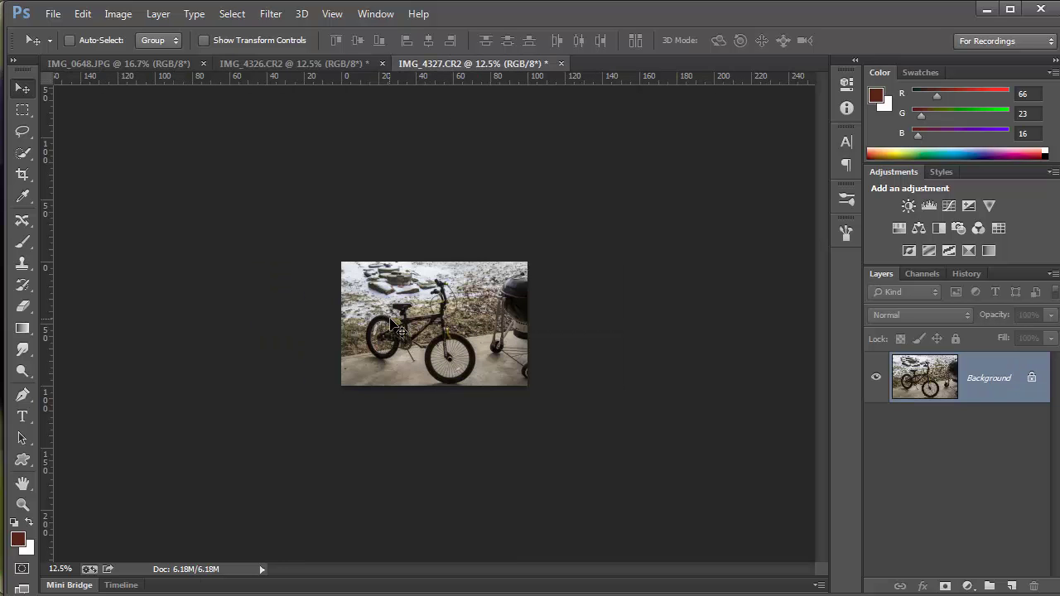
key("ctrl+a")
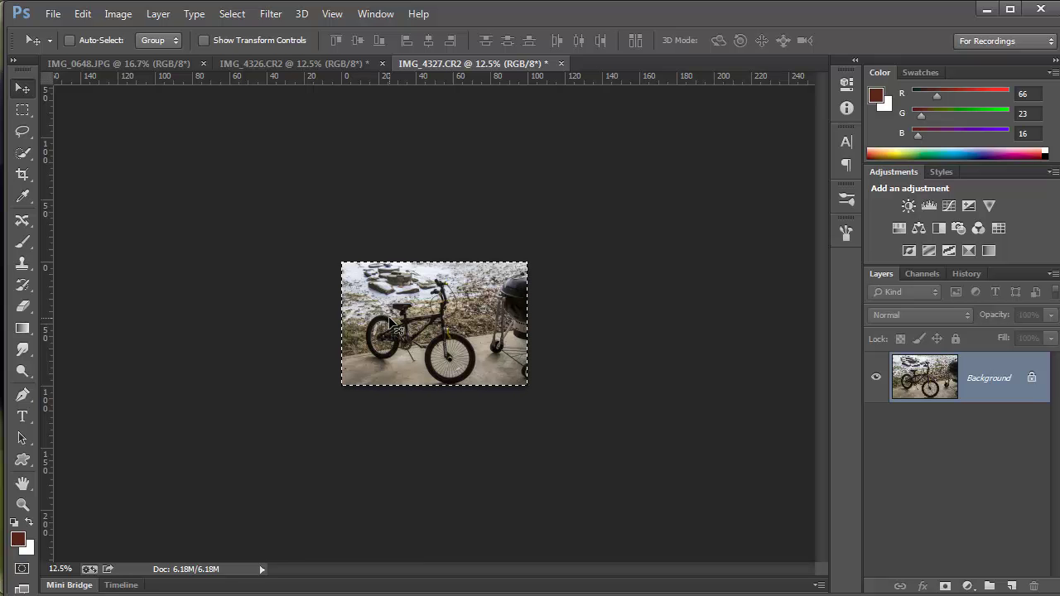
left_click(302, 63)
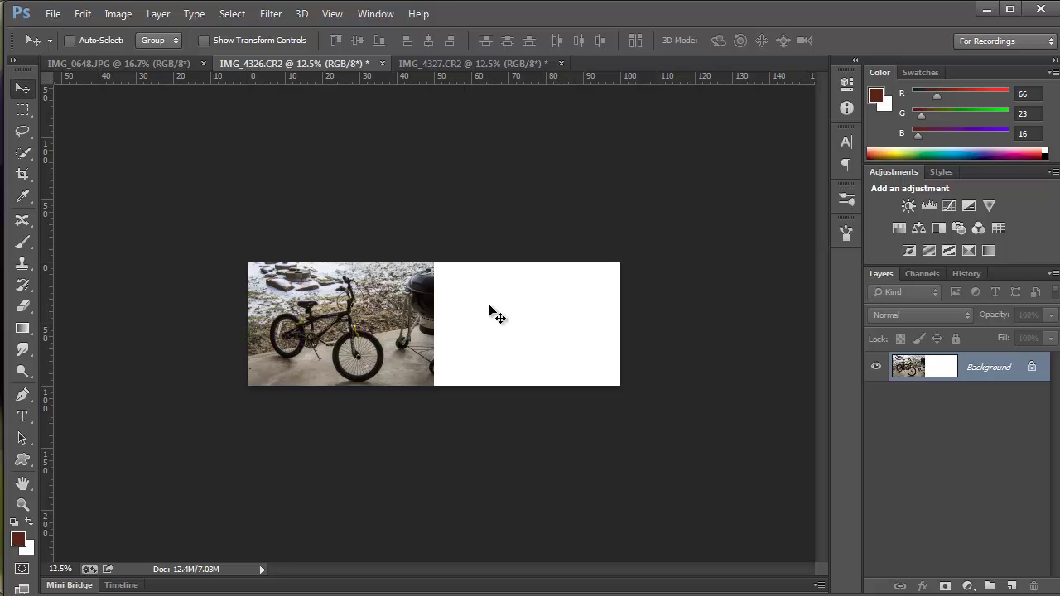
key("ctrl+v")
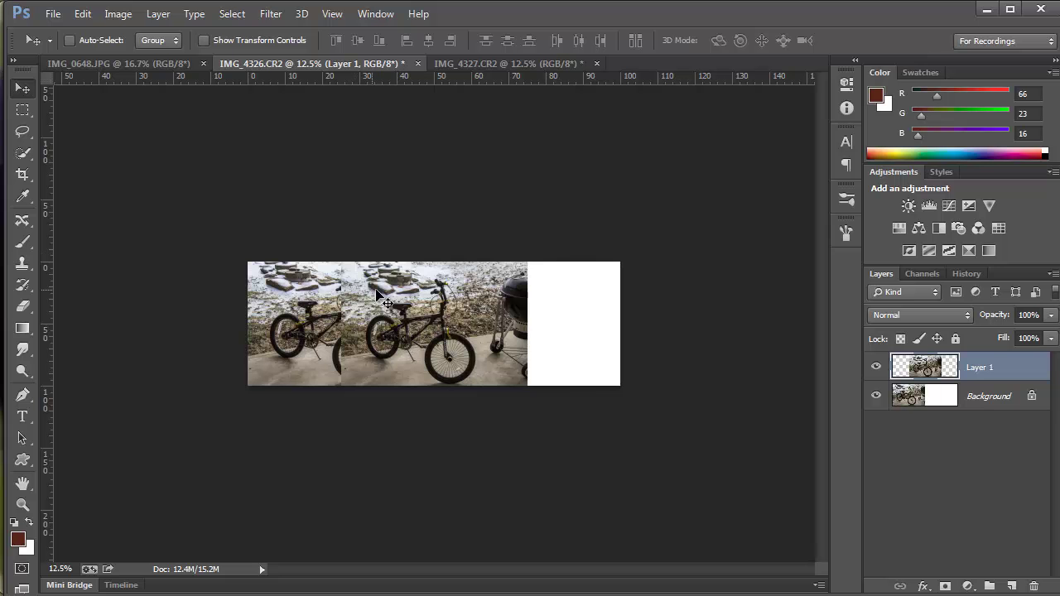
left_click_drag(386, 296, 460, 296)
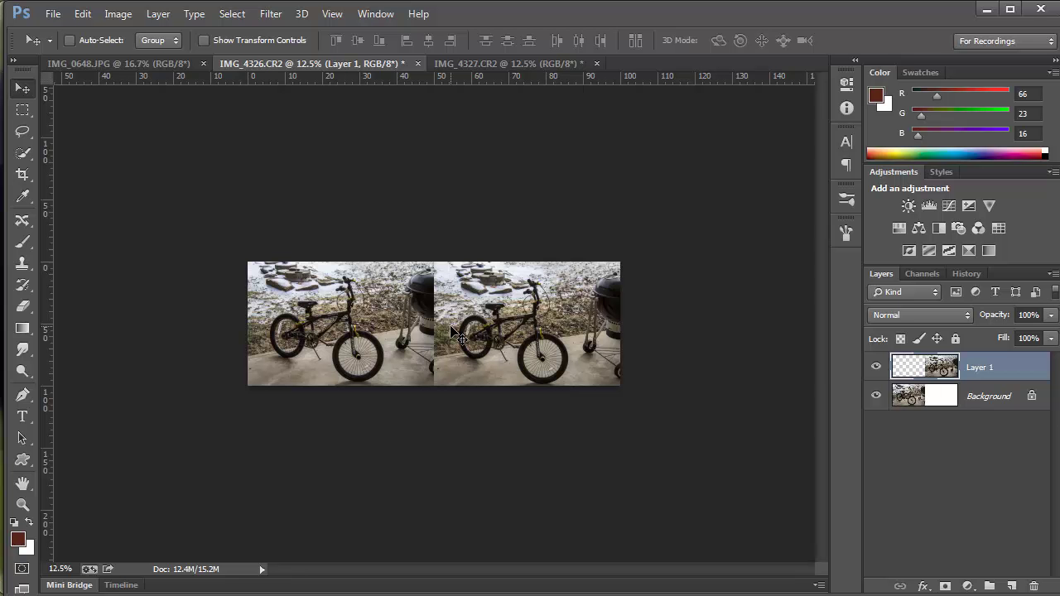
Step: Examine the side-by-side bicycle pair at several magnifications, including a close view of the right photo
key("ctrl+plus")
key("ctrl+plus")
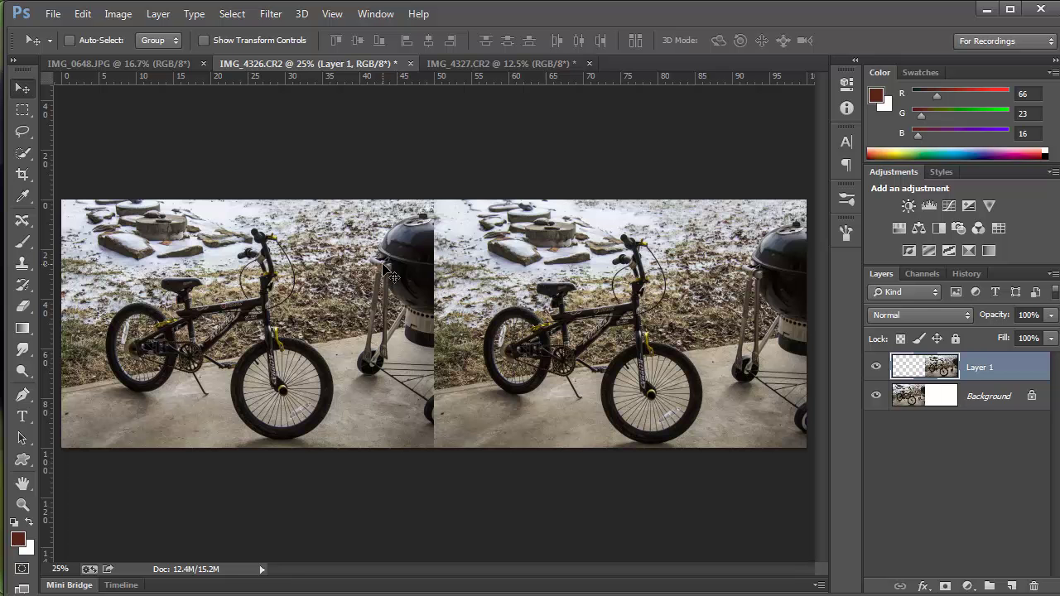
key("ctrl+minus")
key("ctrl+minus")
key("ctrl+minus")
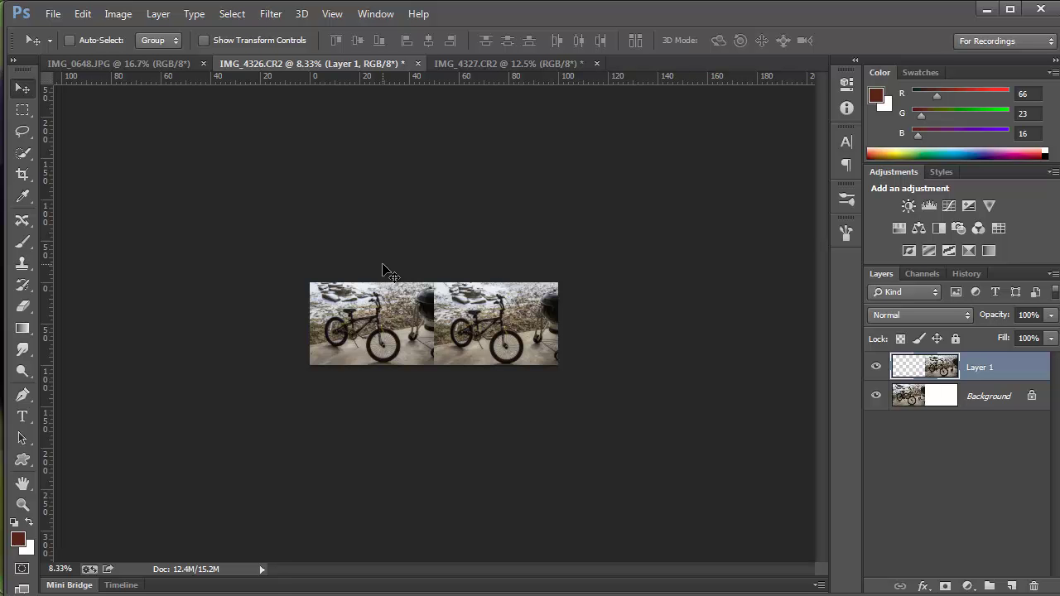
key("ctrl+plus")
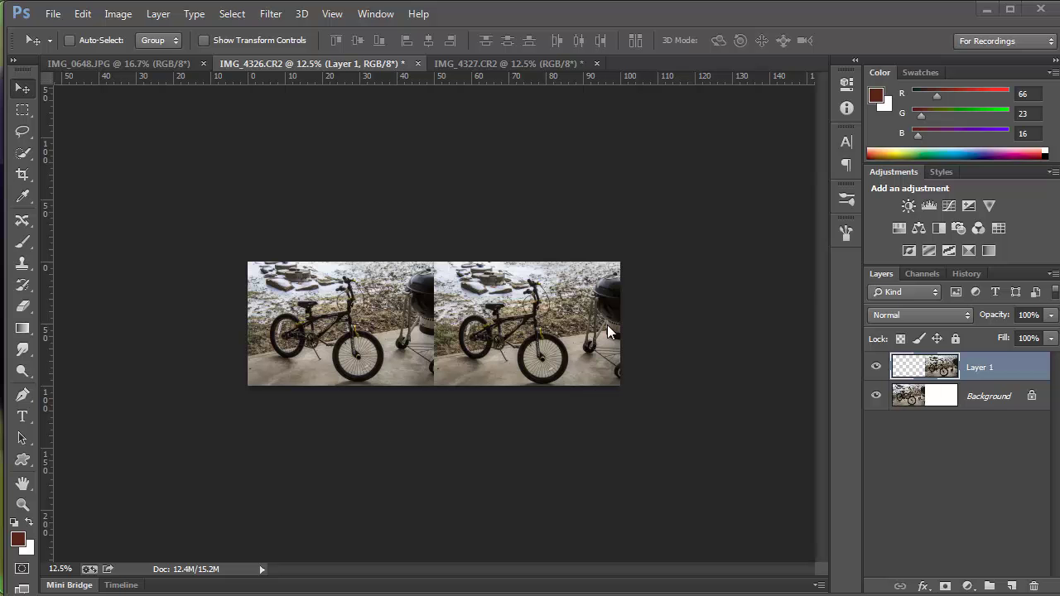
key("ctrl+plus")
key("ctrl+plus")
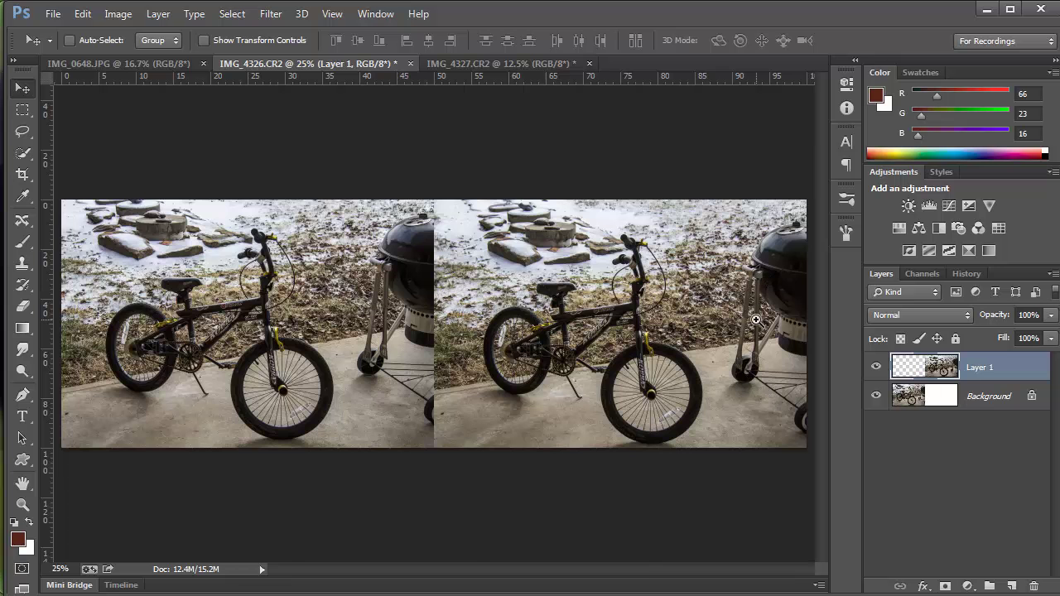
key("ctrl+plus")
key("ctrl+plus")
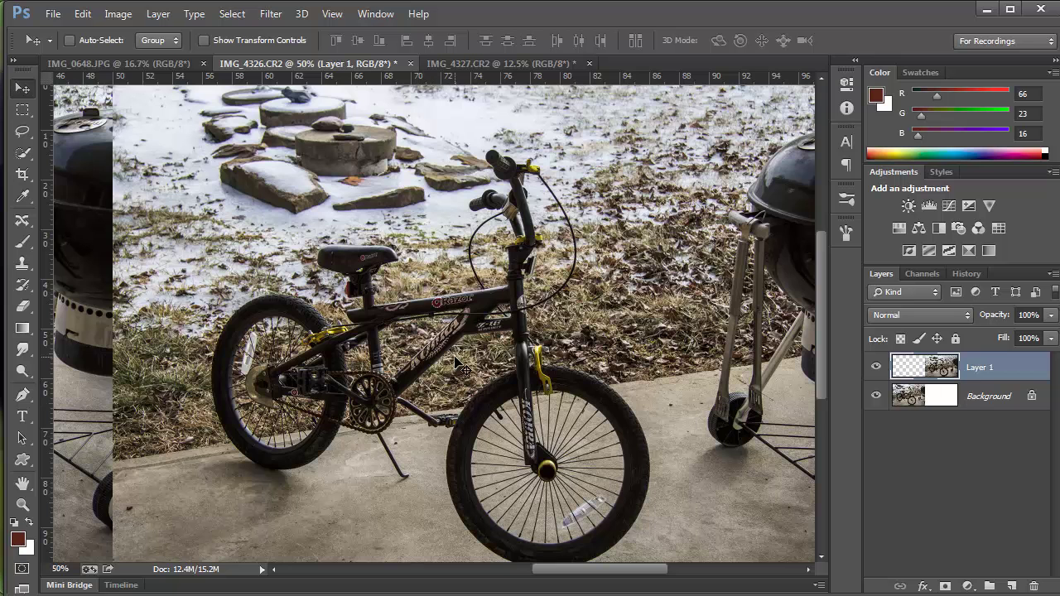
key("ctrl+minus")
key("ctrl+minus")
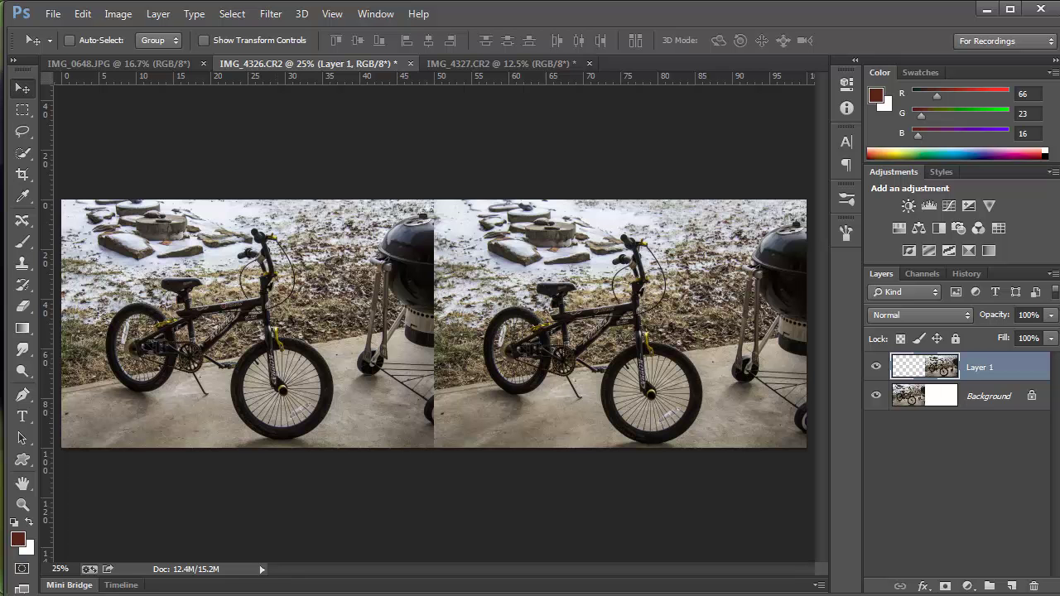
Step: Add a Levels adjustment layer to IMG_0648.JPG, with the black input level at about 34 and the white at about 216
key("ctrl+minus")
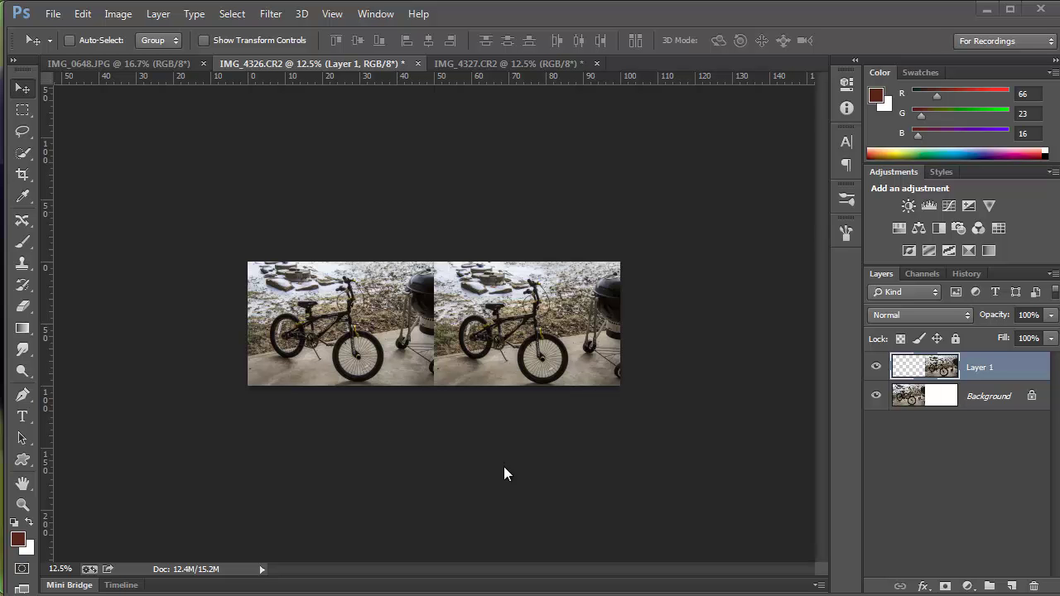
left_click(137, 65)
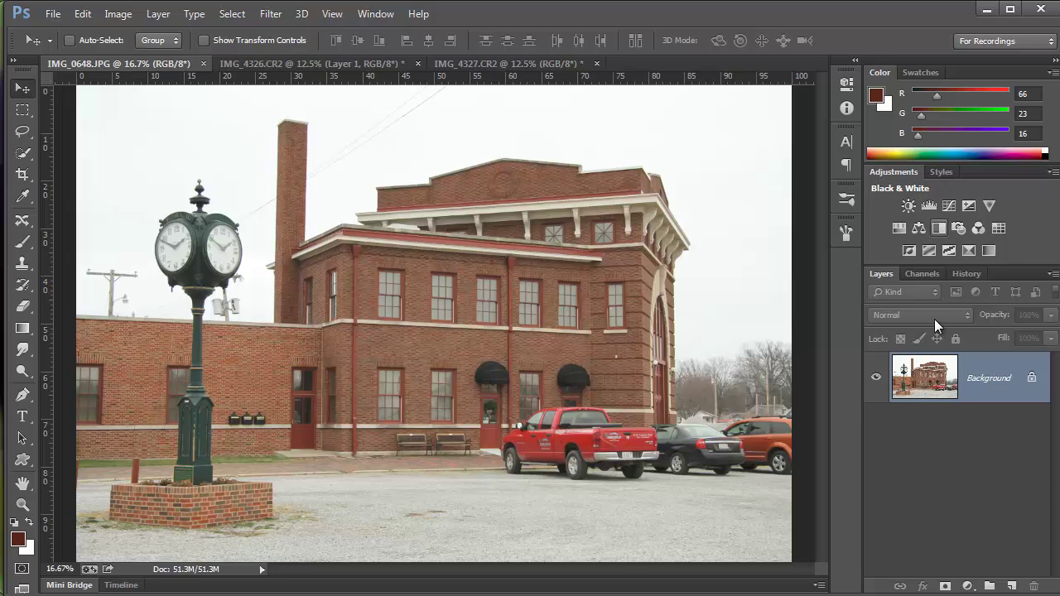
left_click(928, 205)
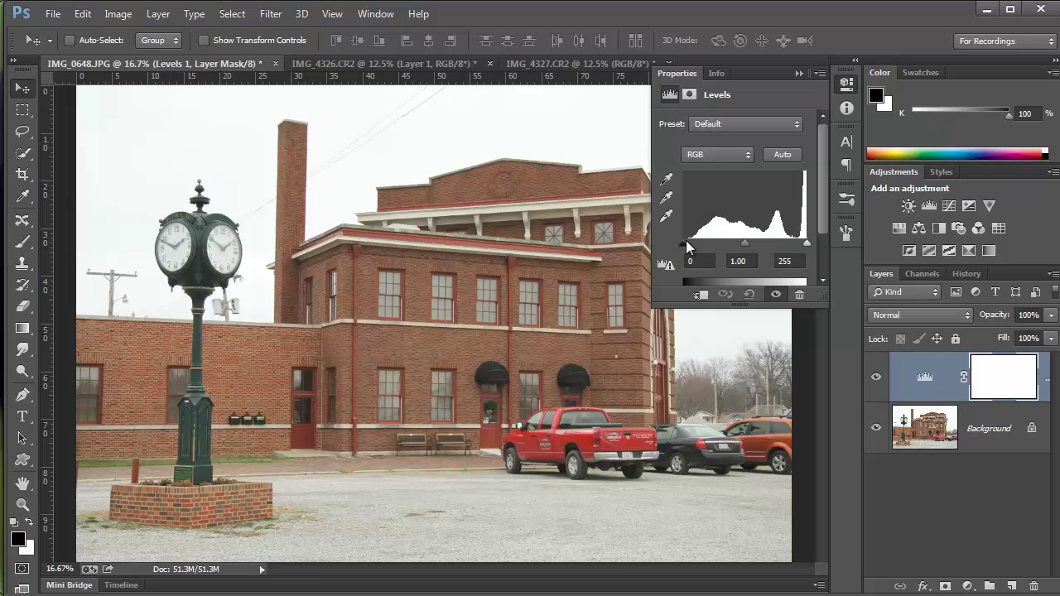
left_click_drag(684, 242, 697, 240)
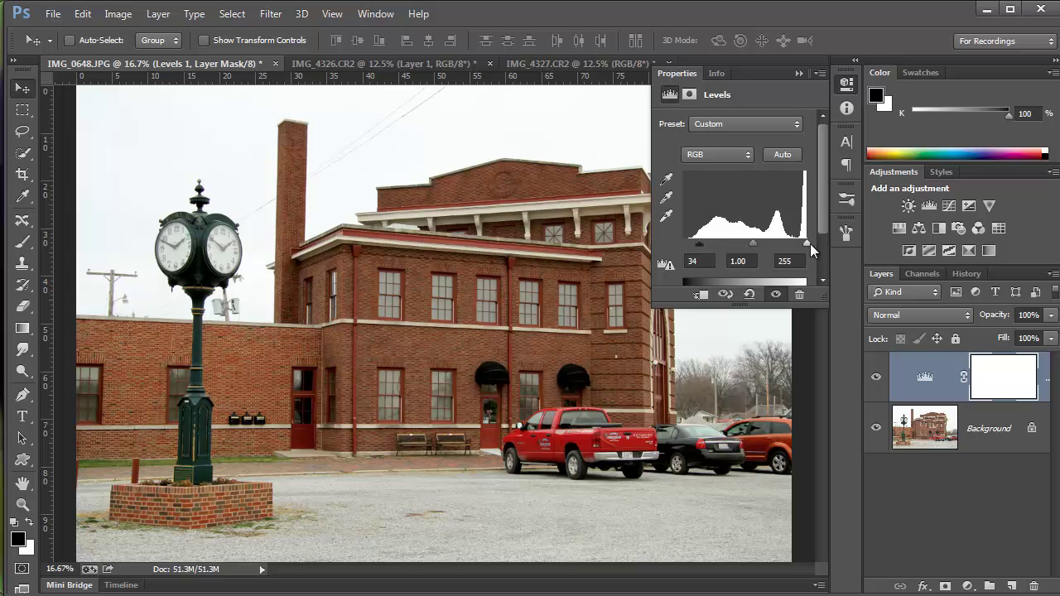
left_click_drag(810, 243, 788, 246)
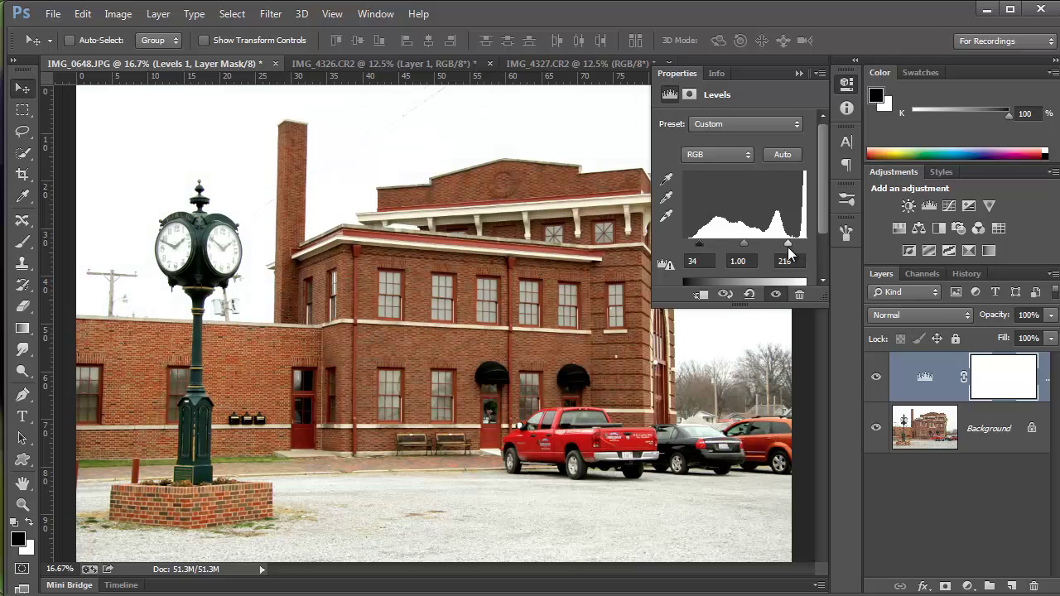
left_click_drag(700, 243, 701, 242)
left_click_drag(745, 244, 744, 240)
left_click(803, 73)
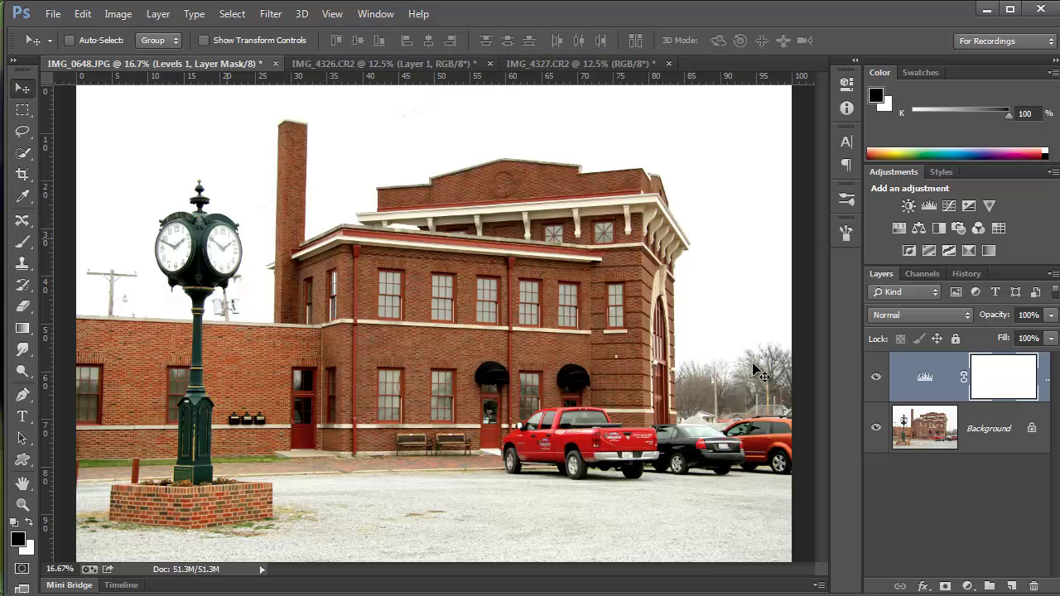
Step: Paint black over both clock faces on the Levels mask with the 250 px brush, and compare the photo with and without the adjustment
left_click(23, 242)
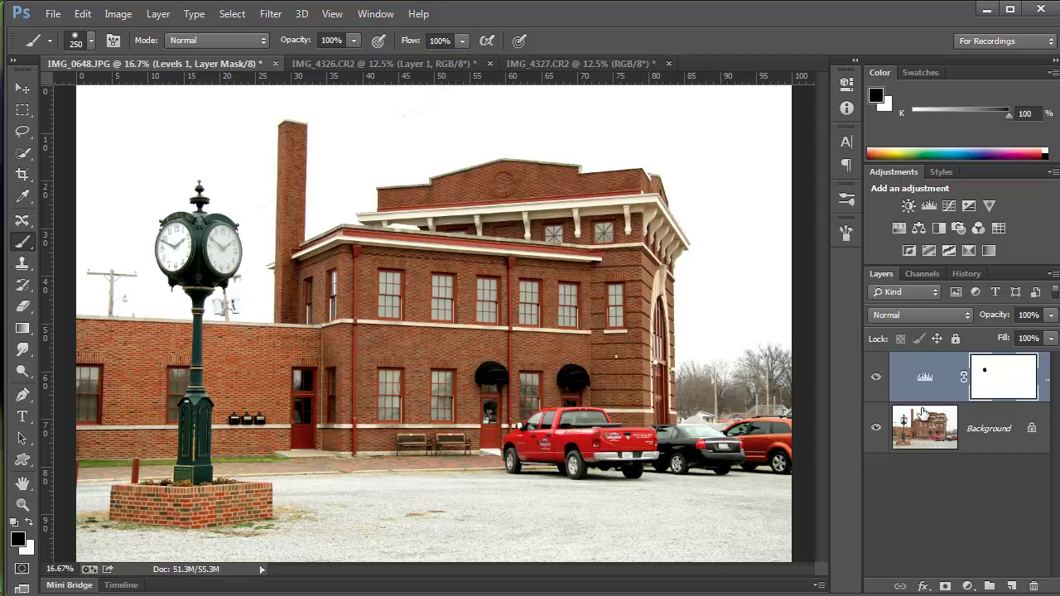
left_click(876, 379)
left_click(876, 379)
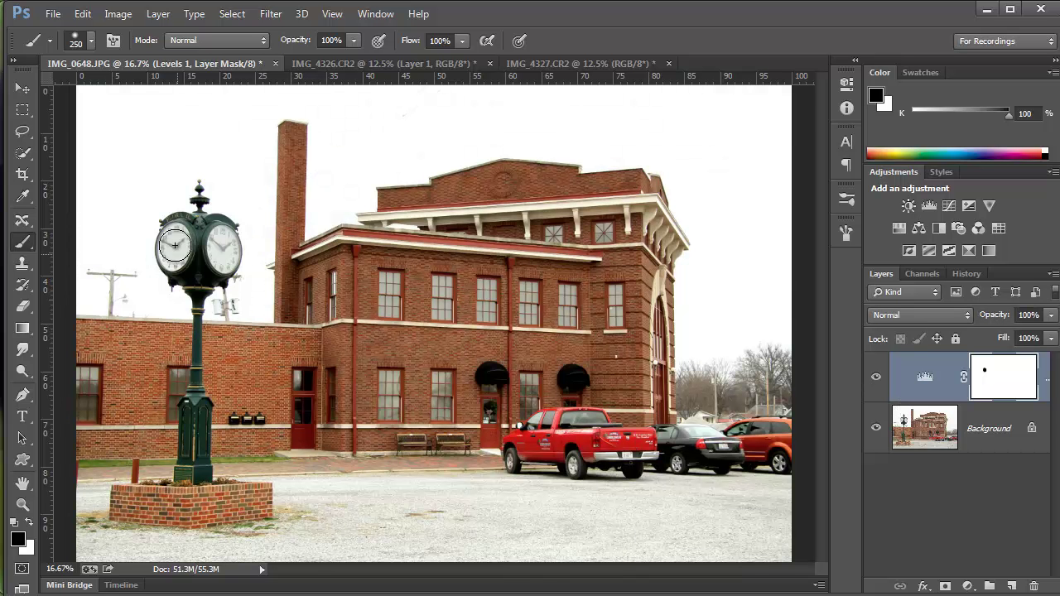
left_click(176, 236)
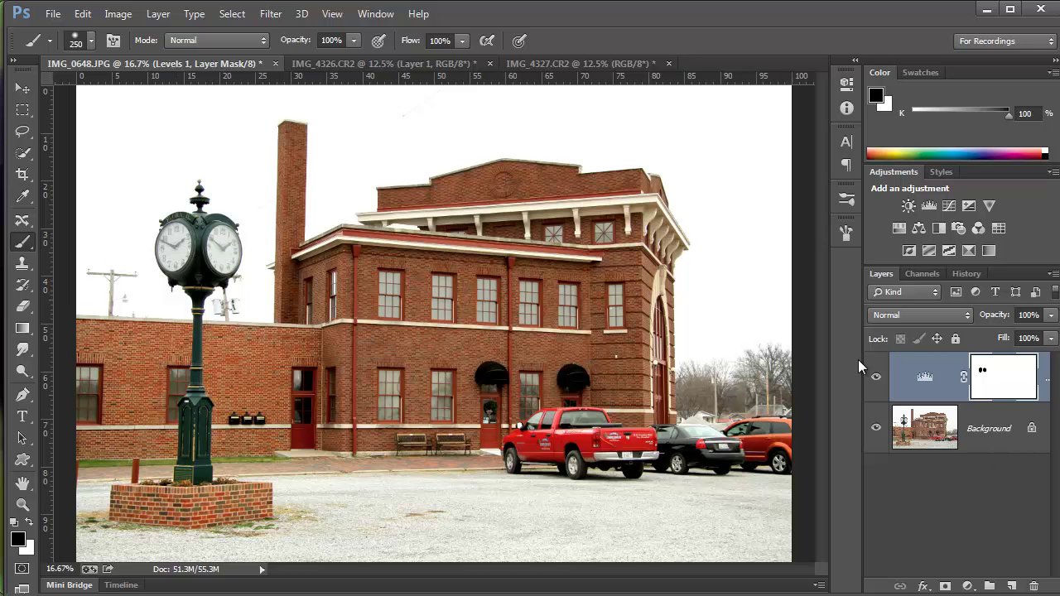
left_click(876, 380)
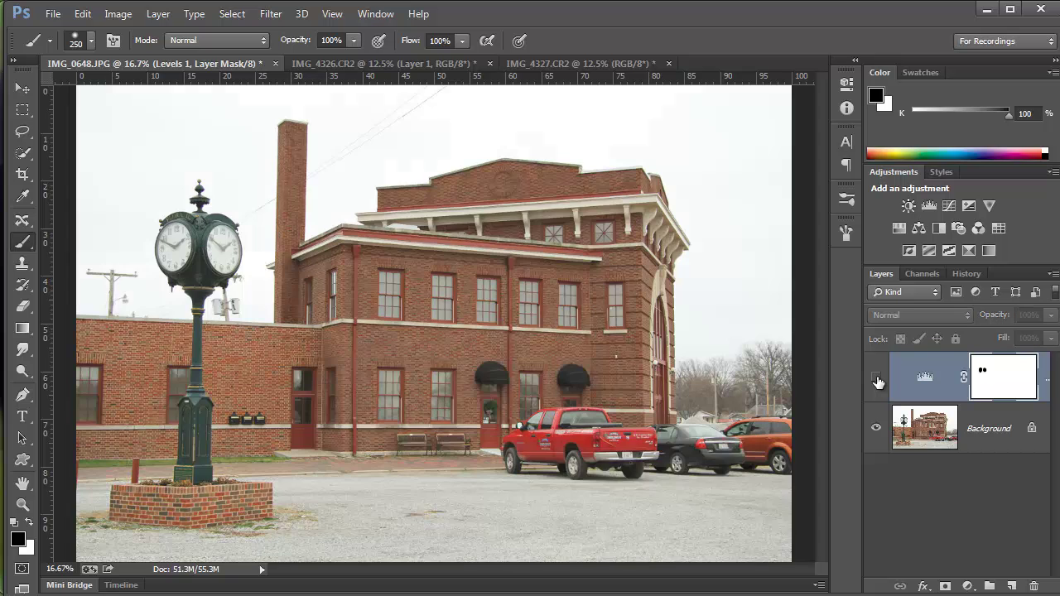
left_click(877, 380)
left_click(878, 380)
left_click(877, 380)
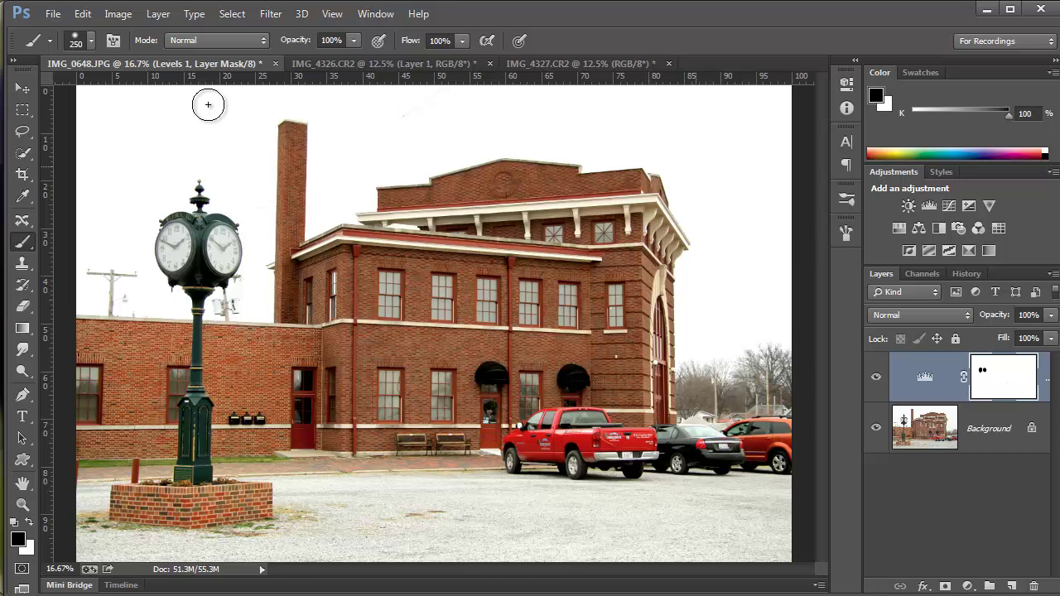
Step: Resize the building photo to 6 by 4 inches at 300 pixels per inch with resampling on
left_click(116, 16)
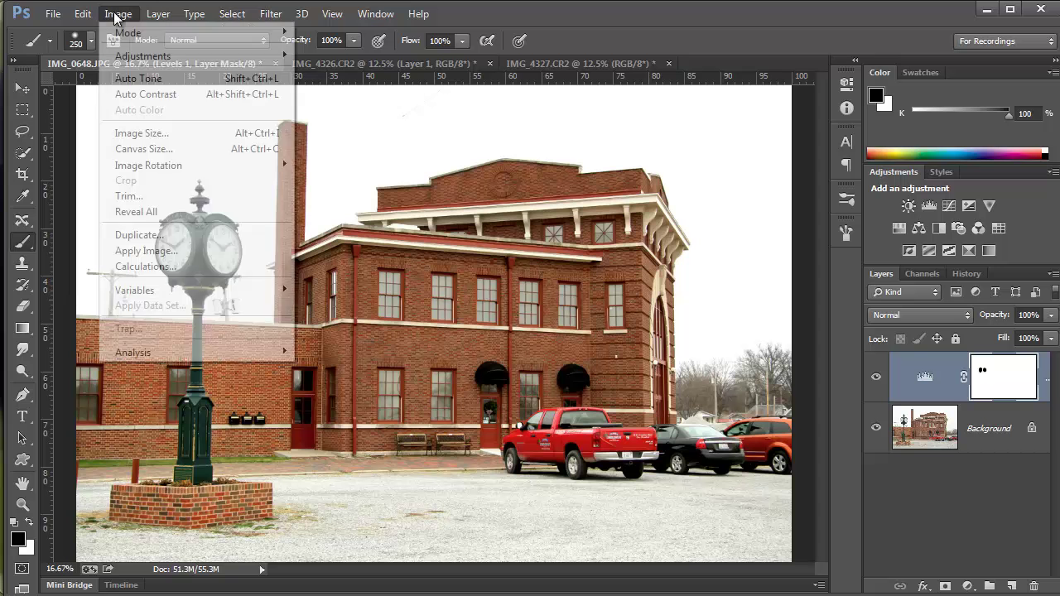
left_click(137, 134)
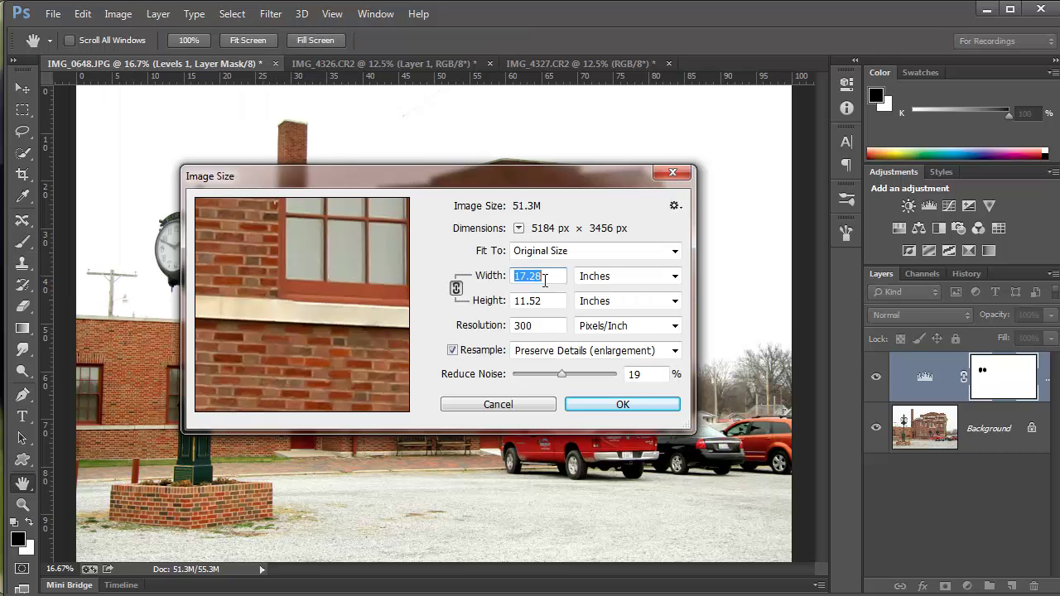
type("6")
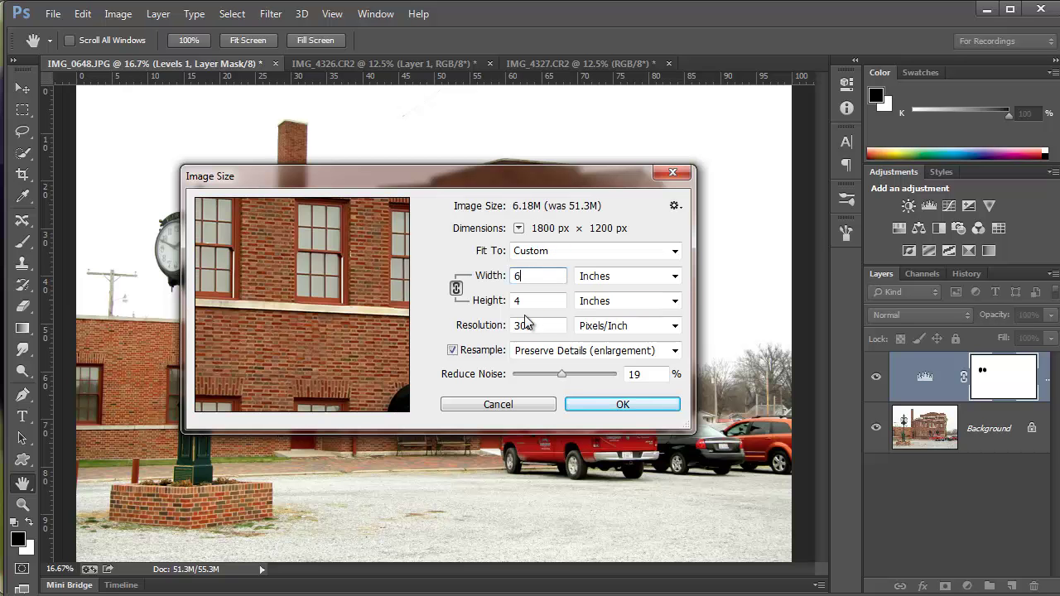
left_click(613, 404)
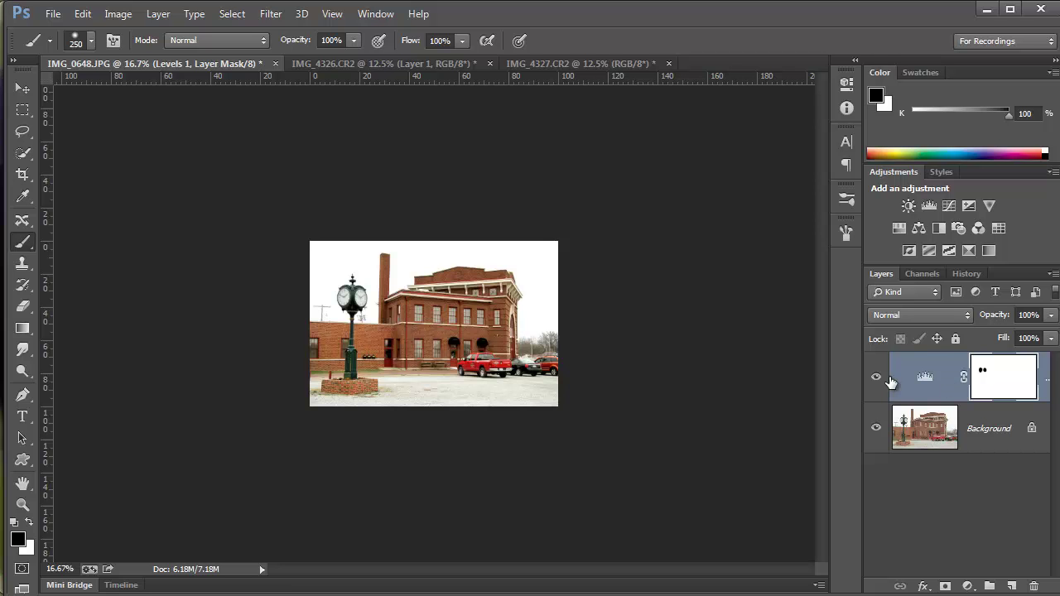
Step: Merge the Levels adjustment into the Background layer, and duplicate the merged photo onto a hidden layer above it
key("Delete")
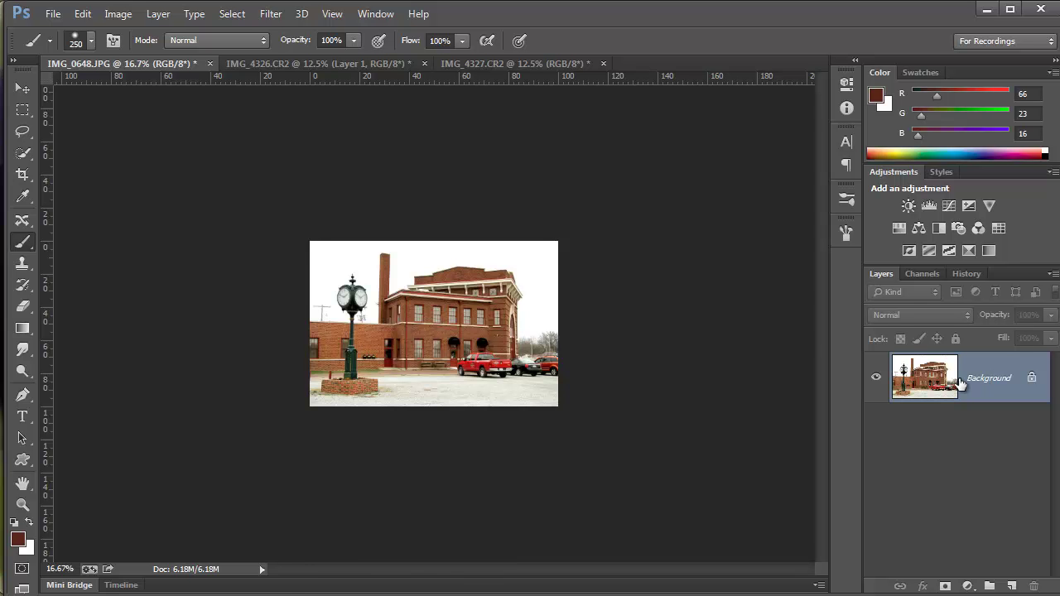
key("ctrl+j")
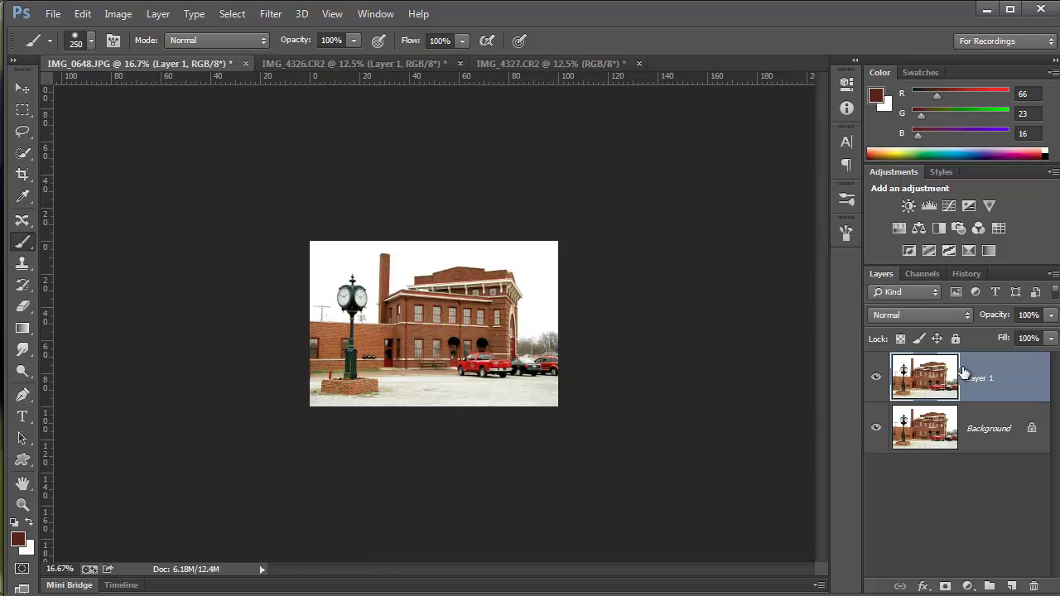
left_click(876, 380)
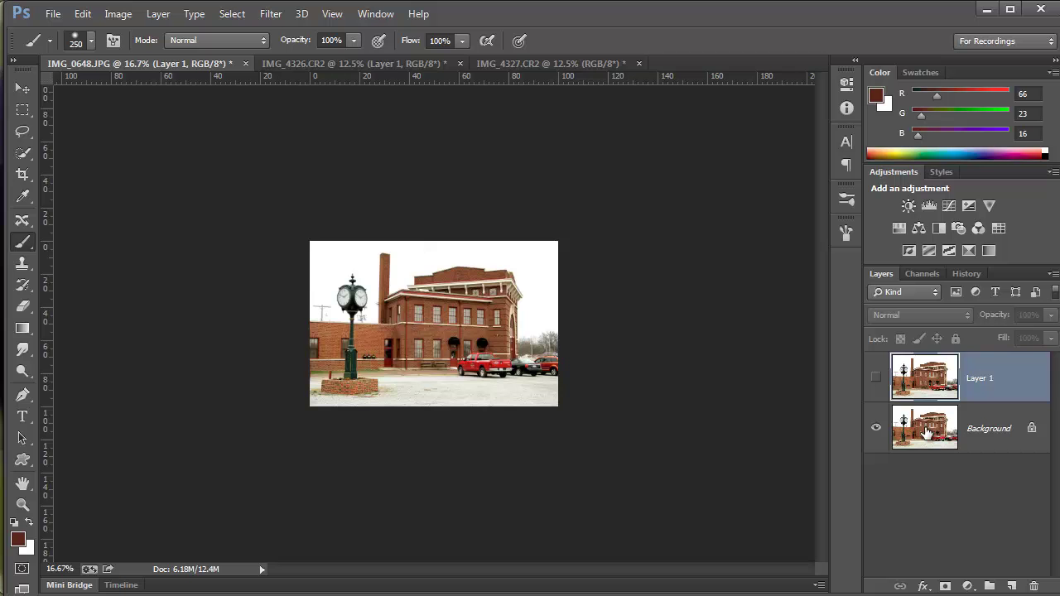
Step: Extend the canvas of the building photo to 12 inches wide, anchored at the middle left so the space is added on the right
left_click(935, 434)
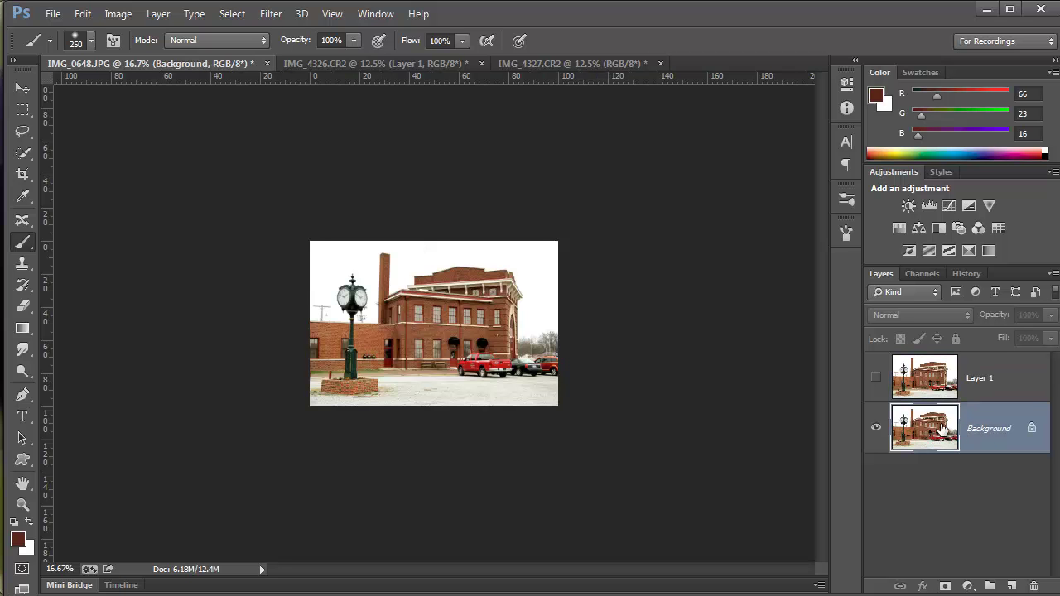
left_click(118, 14)
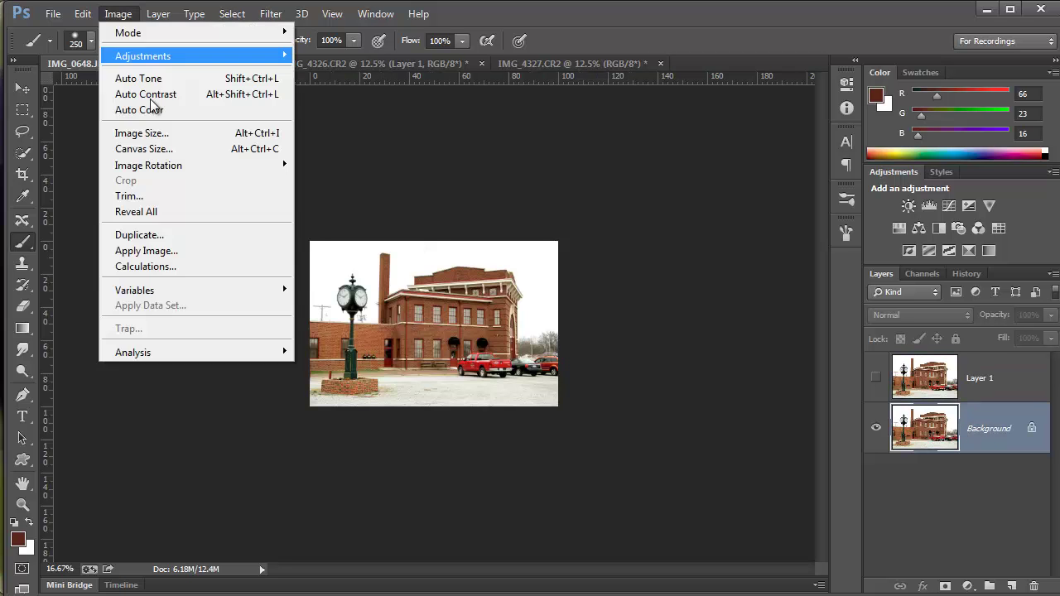
left_click(185, 148)
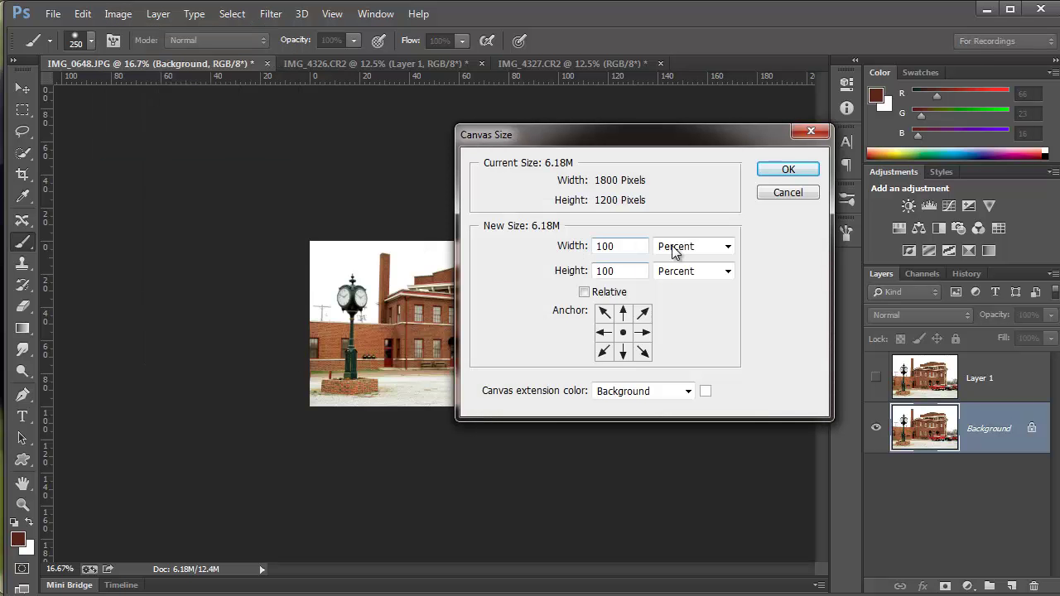
left_click(603, 334)
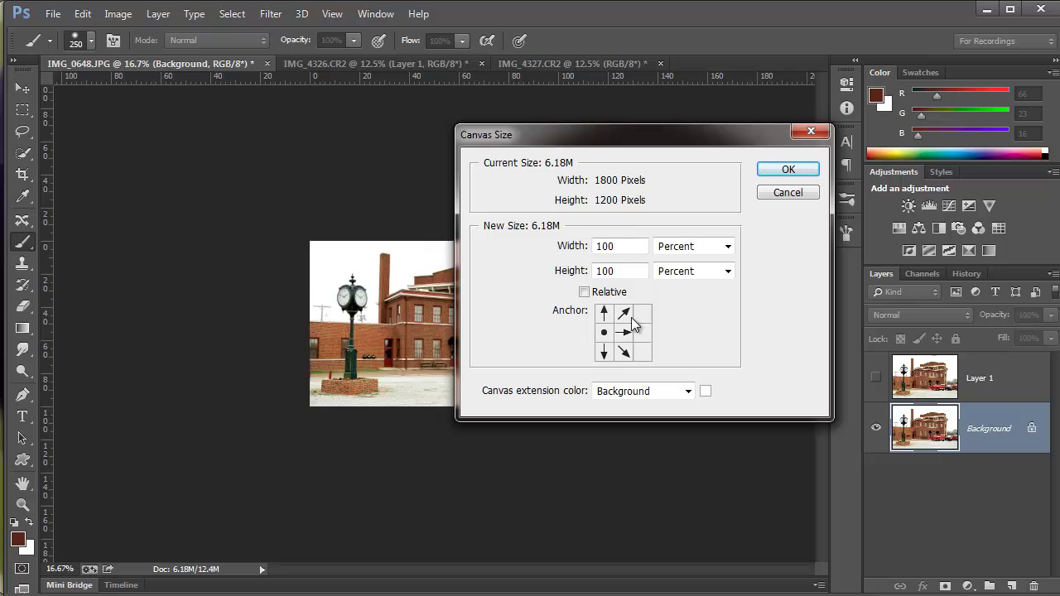
left_click(690, 247)
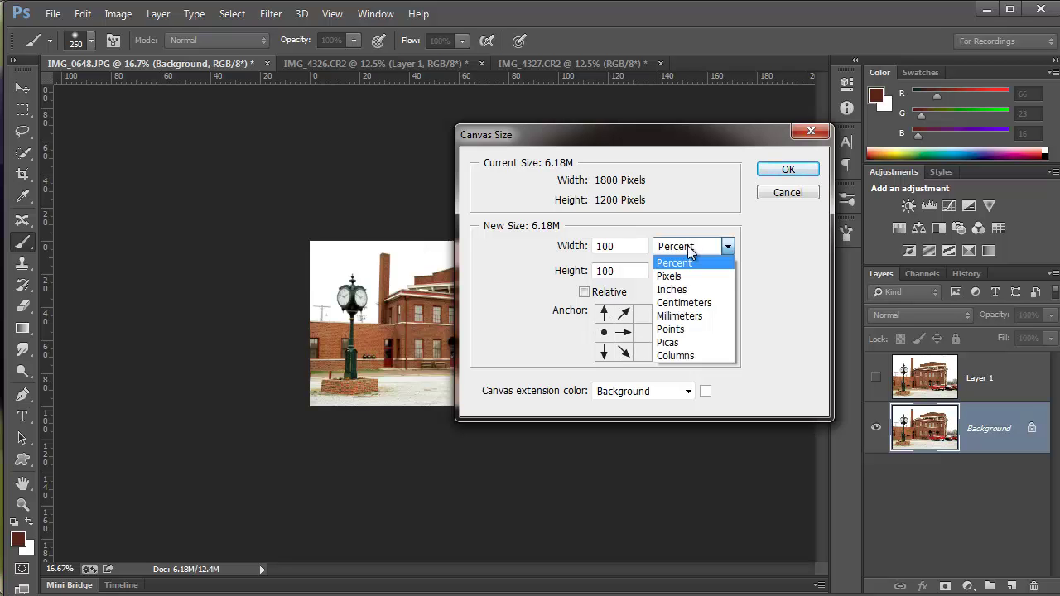
left_click(681, 288)
left_click_drag(617, 246, 580, 249)
type("12")
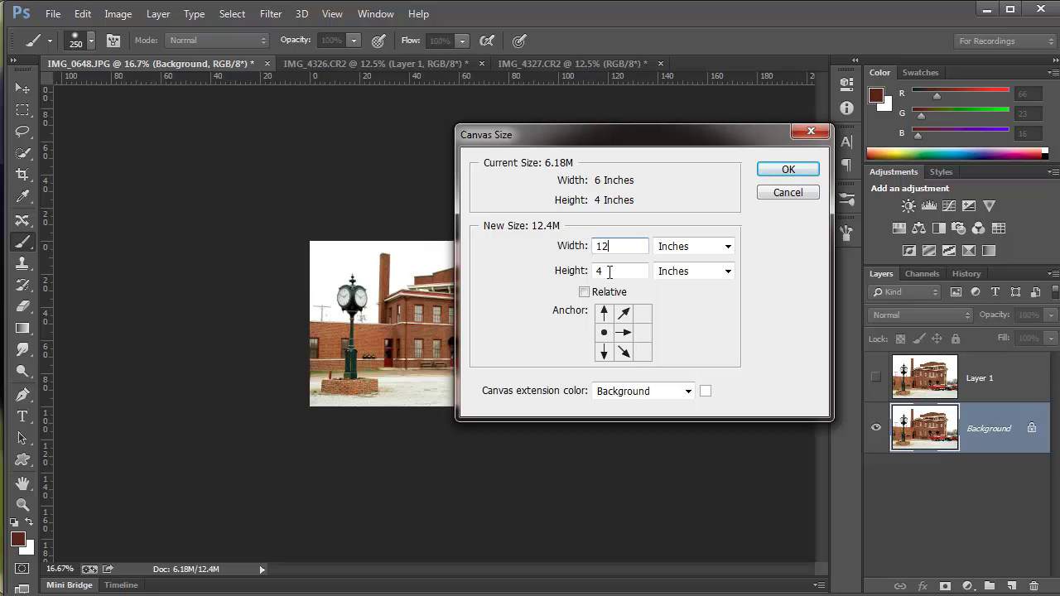
left_click(783, 171)
Step: Show the duplicate layer and move it onto the blank right half of the canvas, flush beside the original building photo
left_click(878, 368)
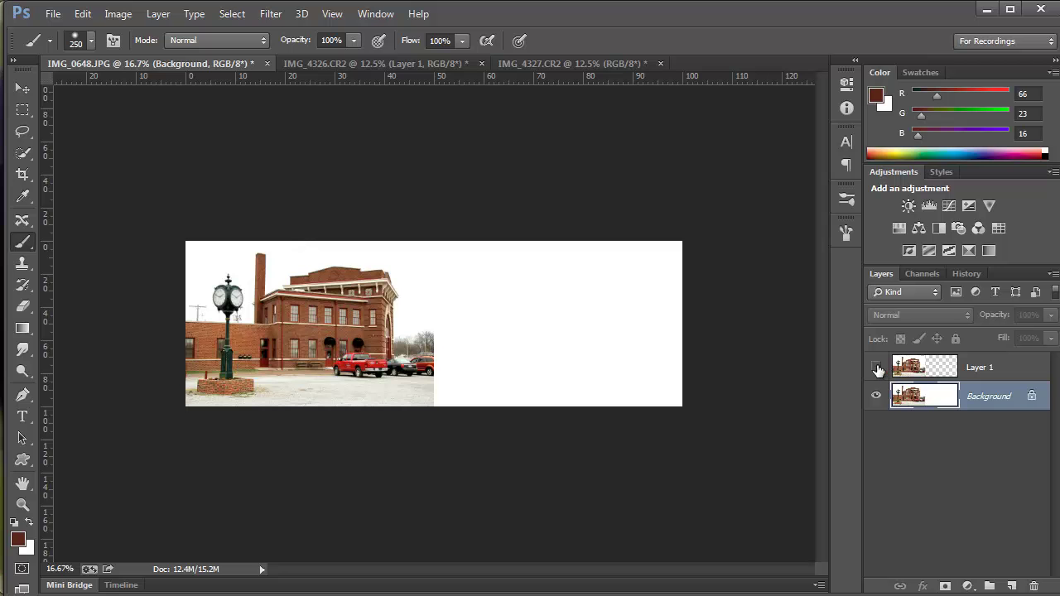
left_click(917, 369)
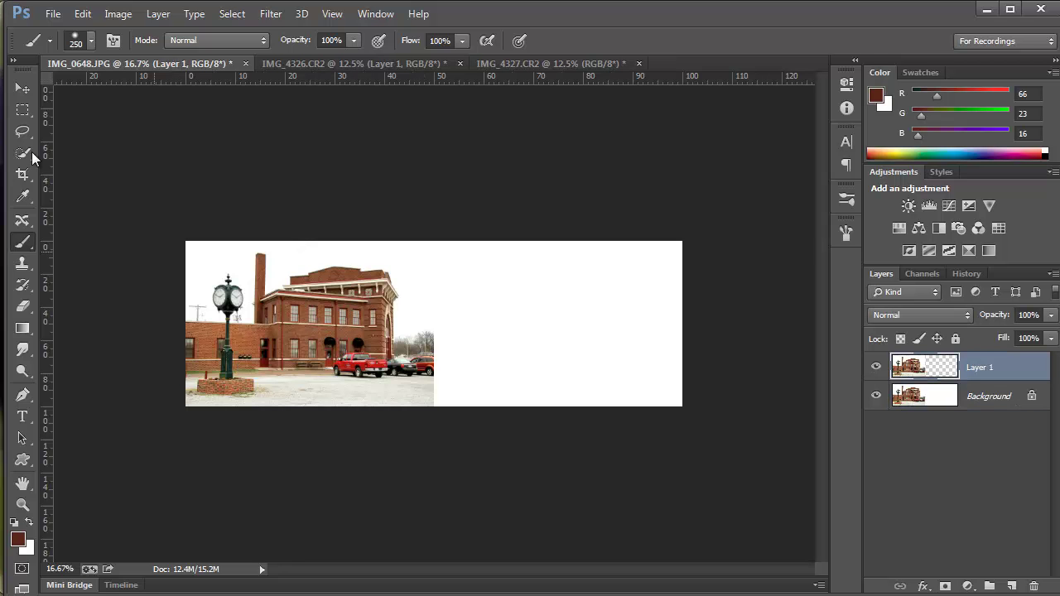
left_click(22, 88)
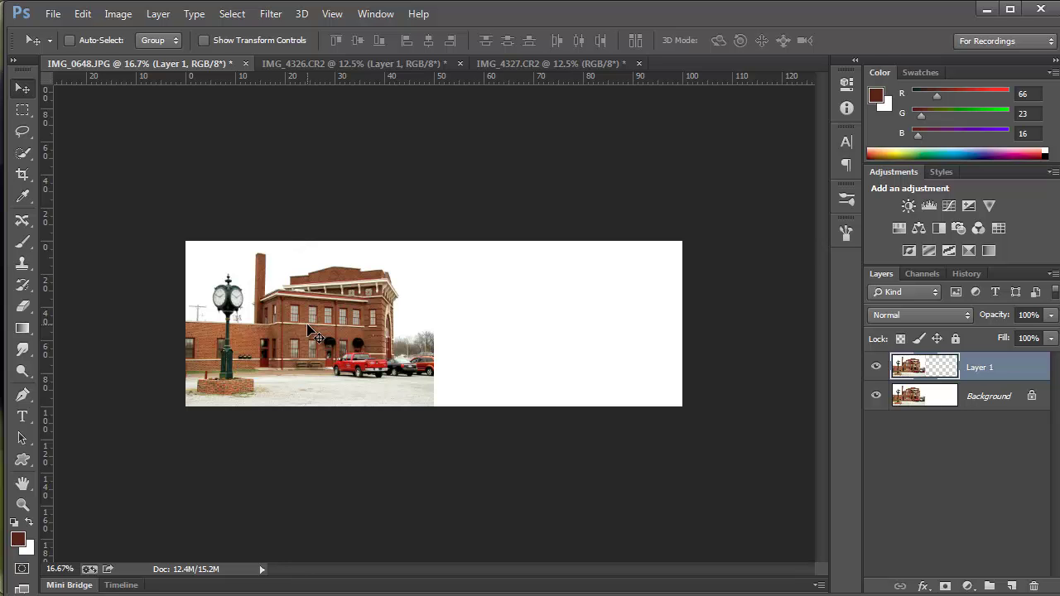
left_click_drag(308, 330, 555, 338)
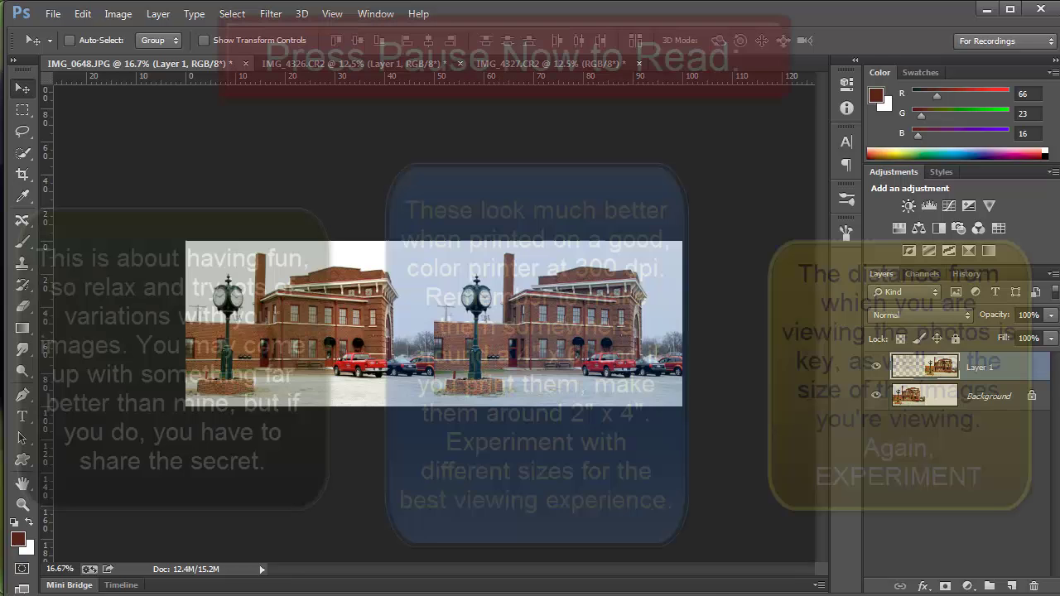
key("ctrl+minus")
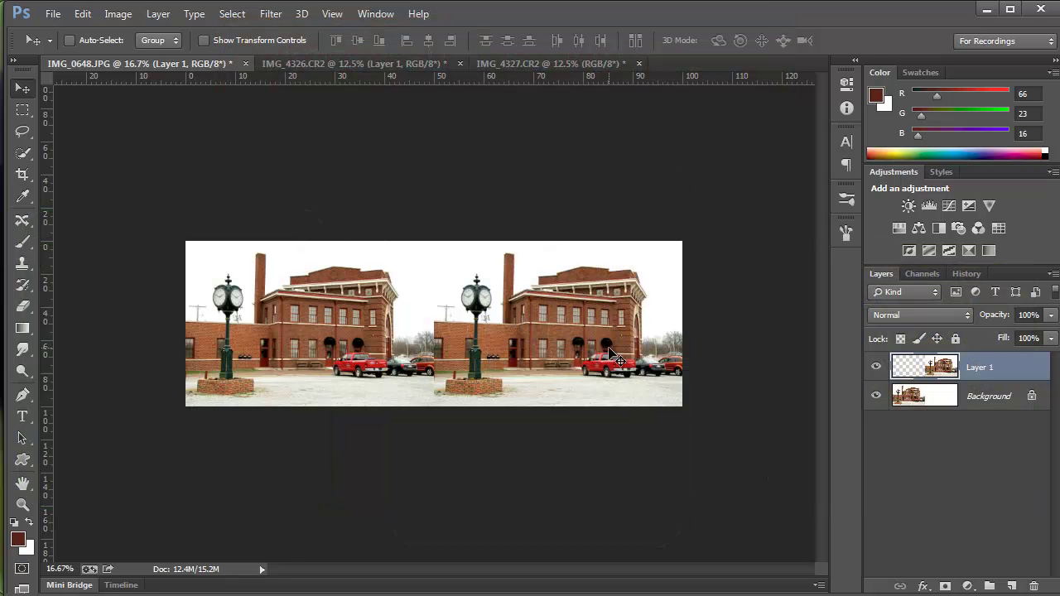
left_click(665, 340)
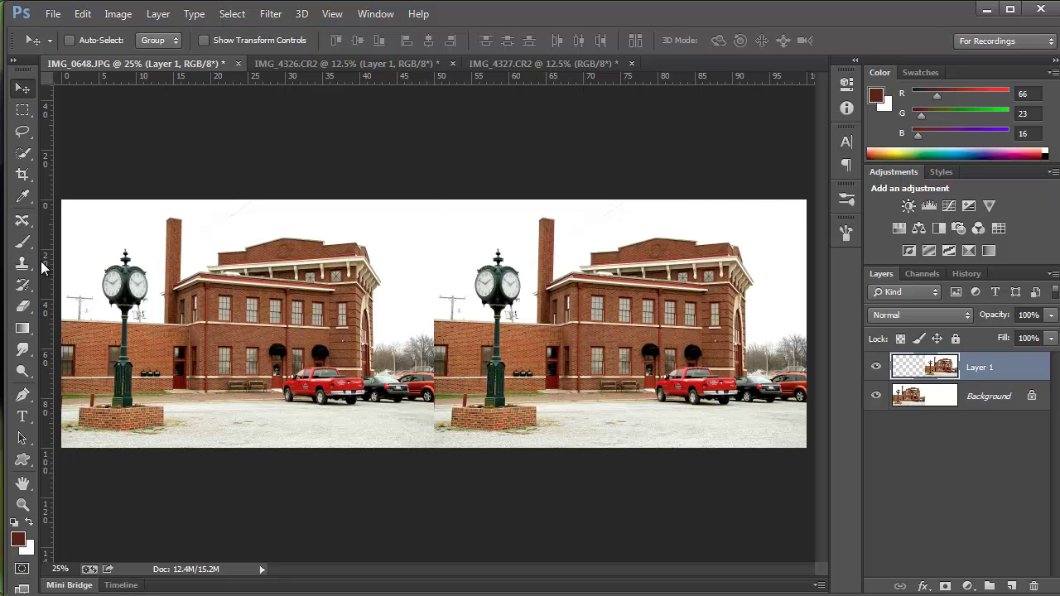
Step: Crop a narrow strip off the right edge of the side-by-side building pair
key("c")
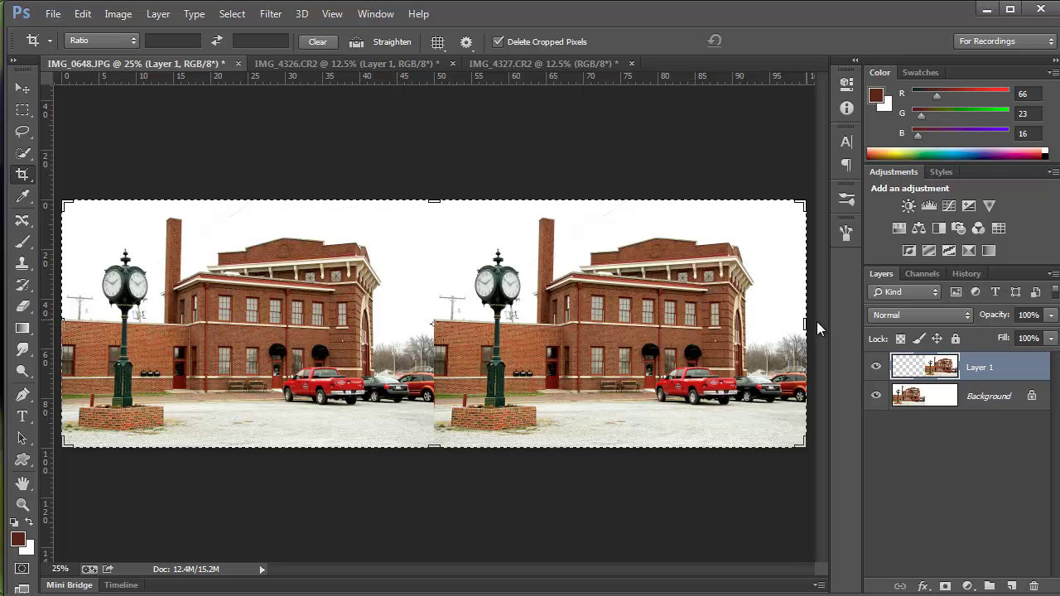
left_click_drag(798, 325, 833, 320)
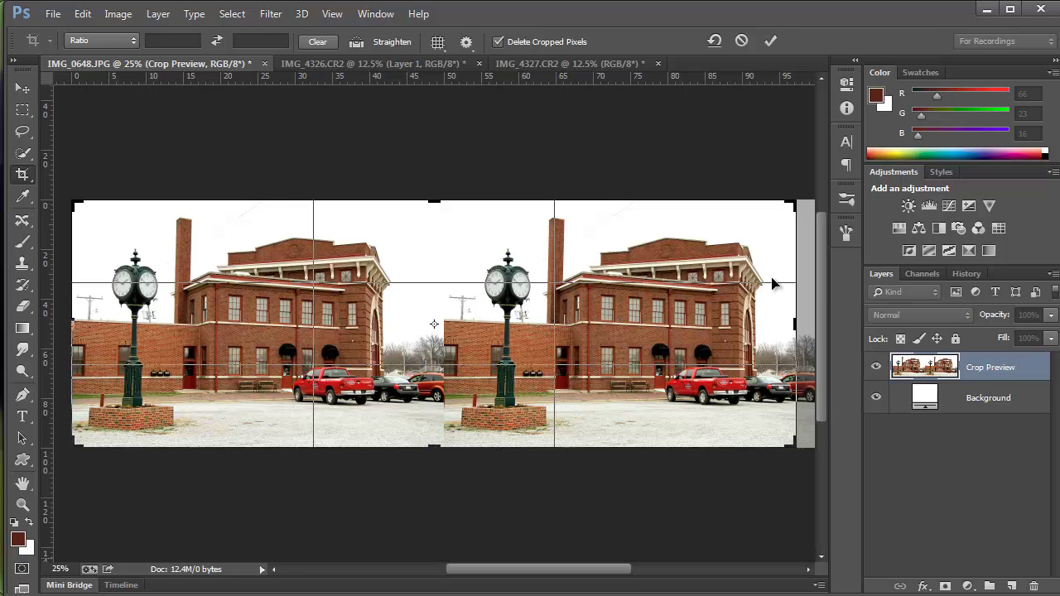
key("Return")
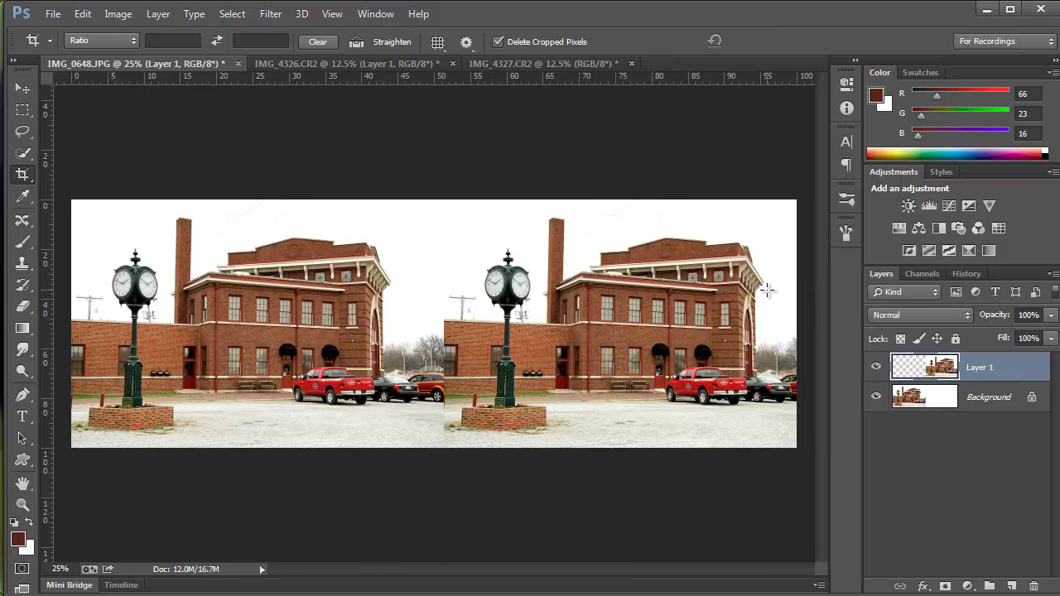
Step: Distort Layer 1 with Free Transform, pulling the duplicate photo's upper-right corner slightly up and its lower-right corner slightly down
key("ctrl")
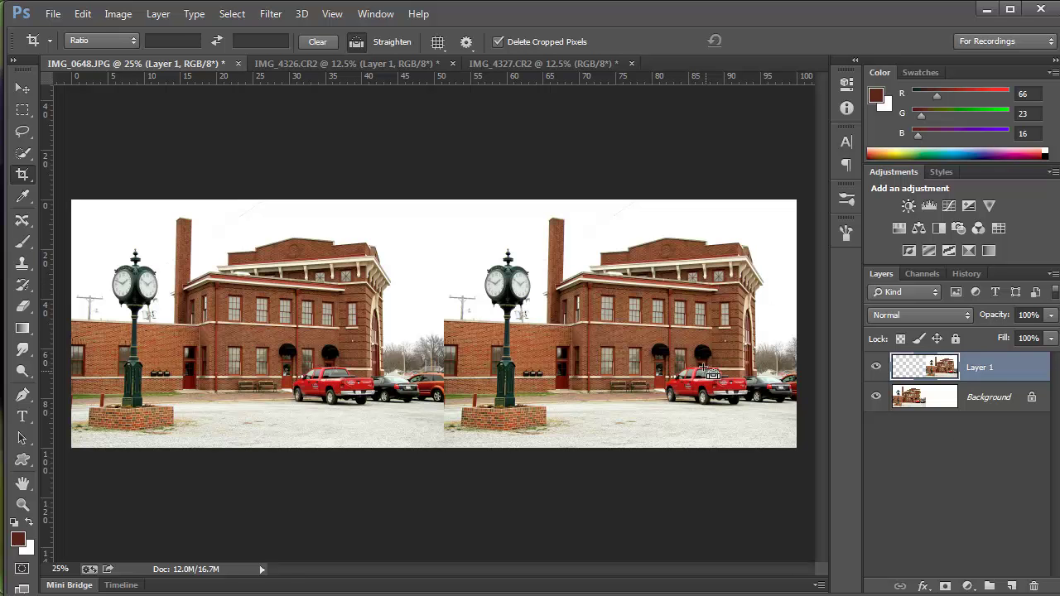
key("ctrl+t")
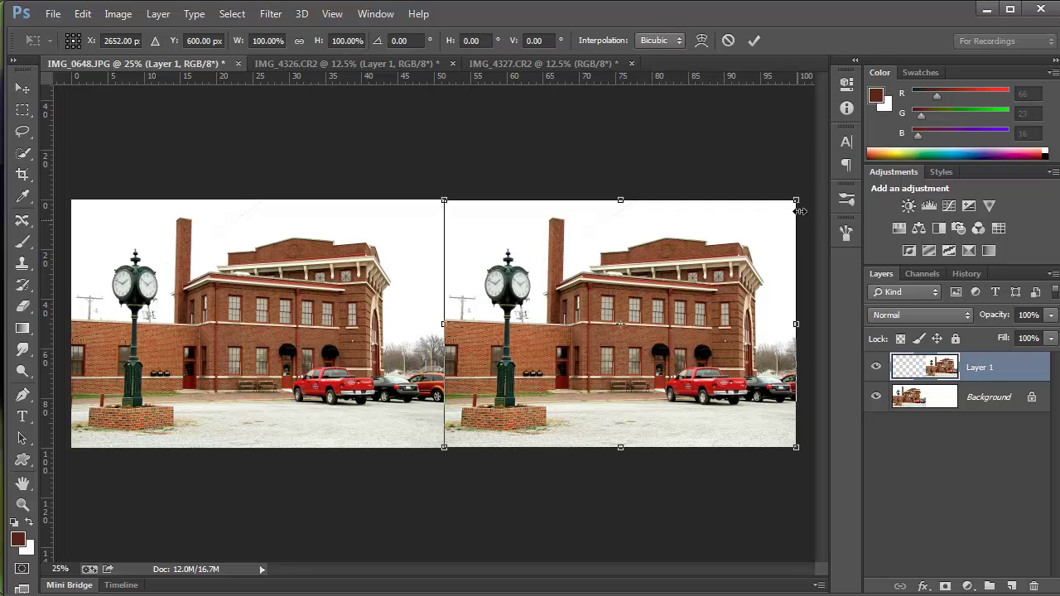
left_click_drag(798, 201, 797, 191)
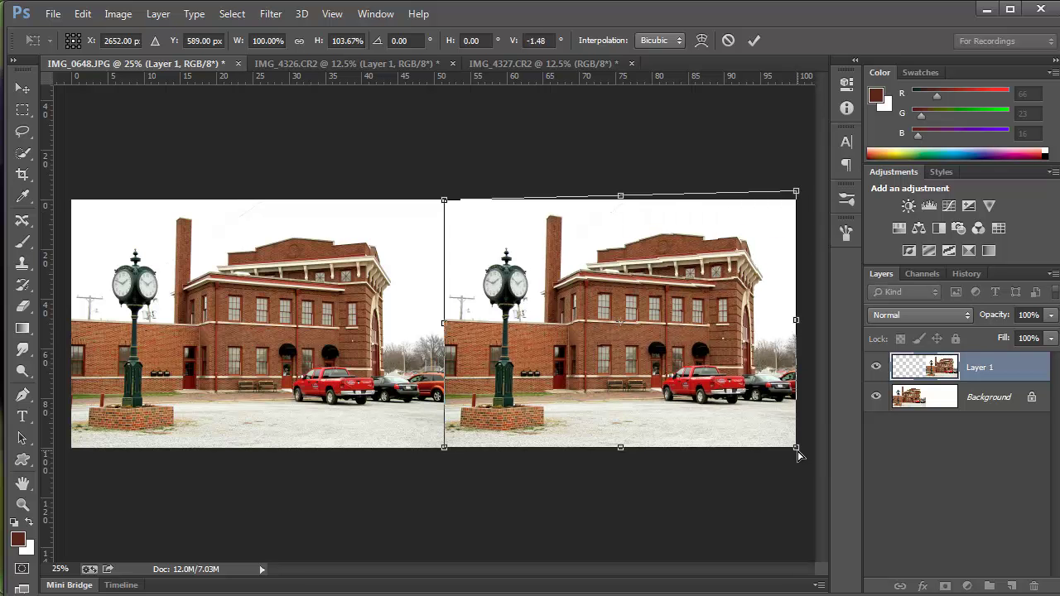
left_click_drag(797, 449, 800, 462)
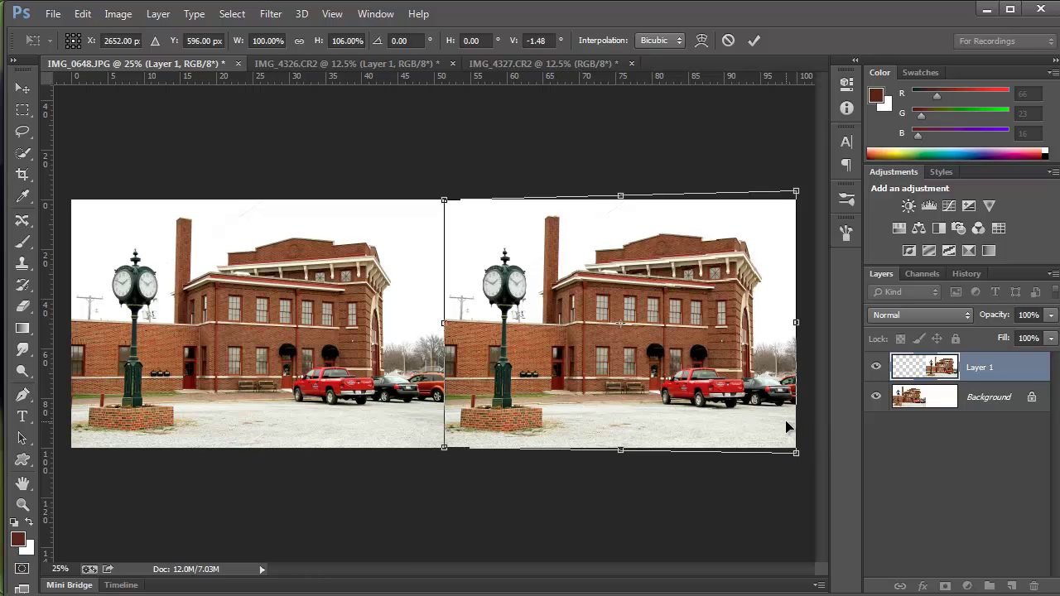
key("Return")
key("c")
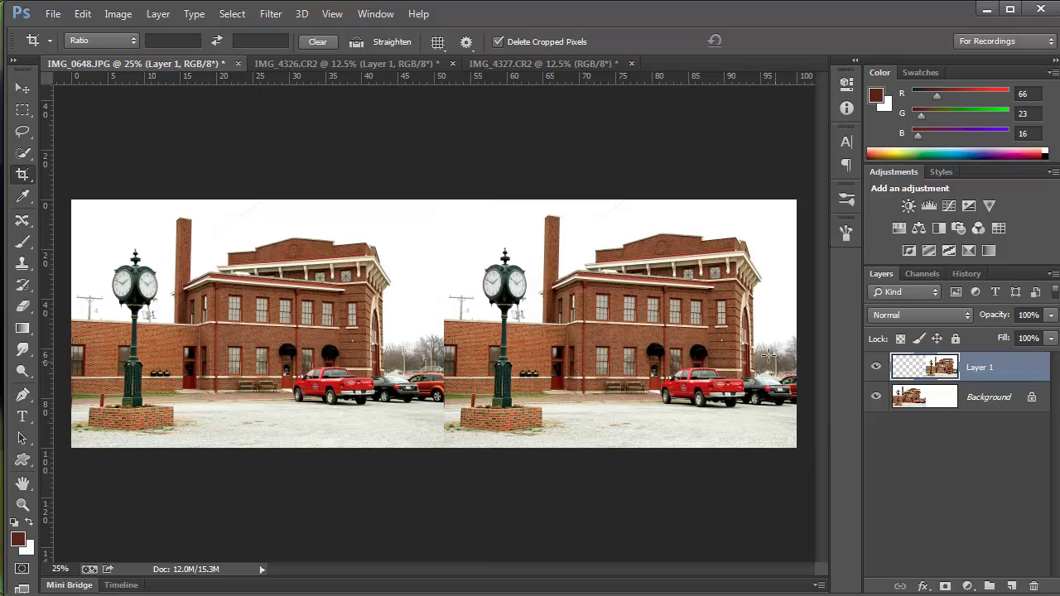
key("ctrl")
key("ctrl+minus")
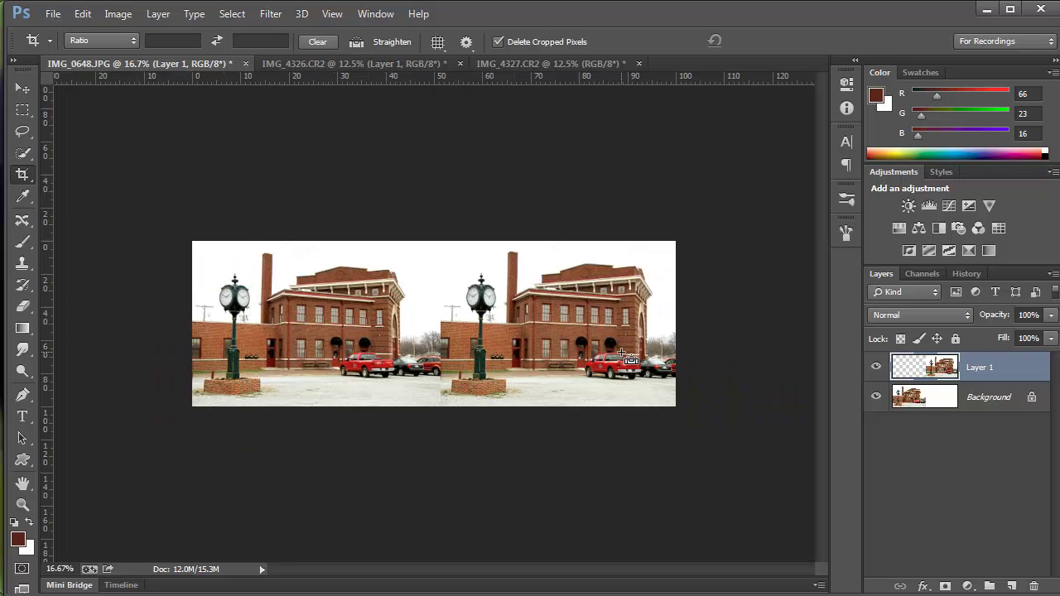
key("ctrl+minus")
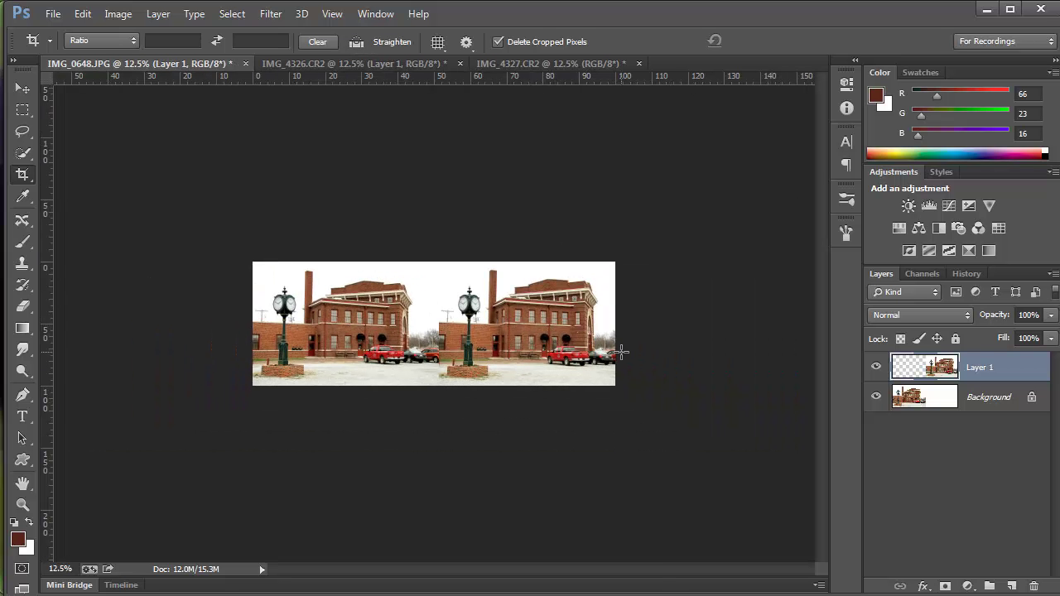
key("ctrl+plus")
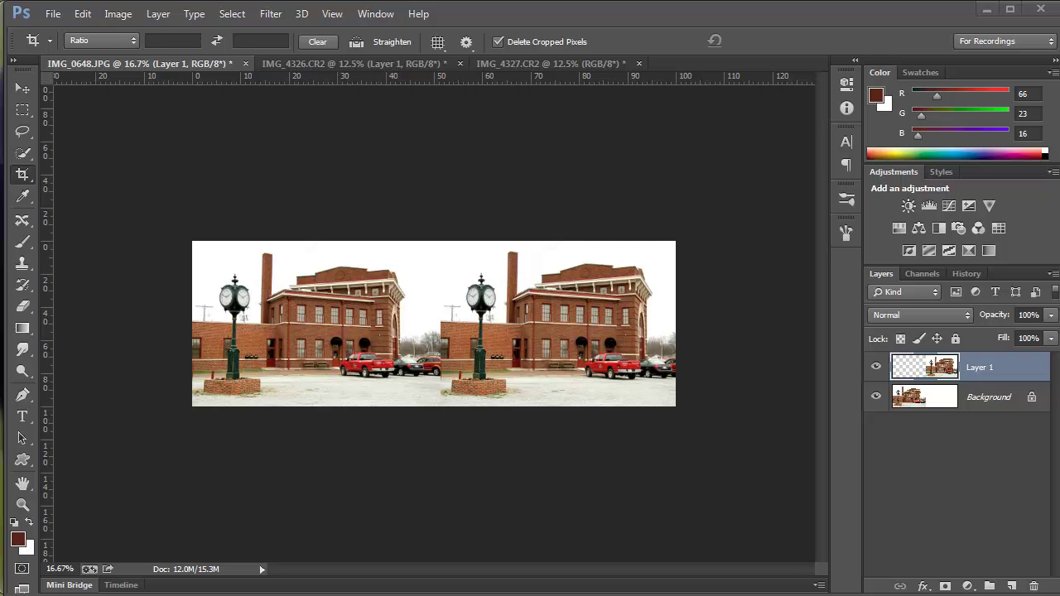
Step: Start saving the building pair under a new name and choose JPEG Stereo (*.JPS) as the file format
left_click(55, 14)
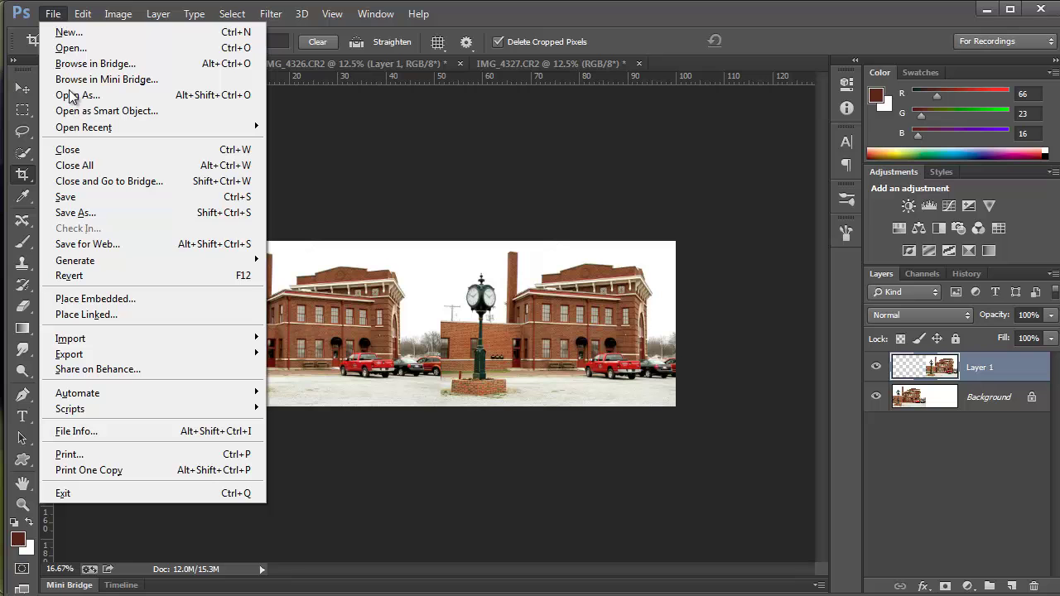
left_click(83, 212)
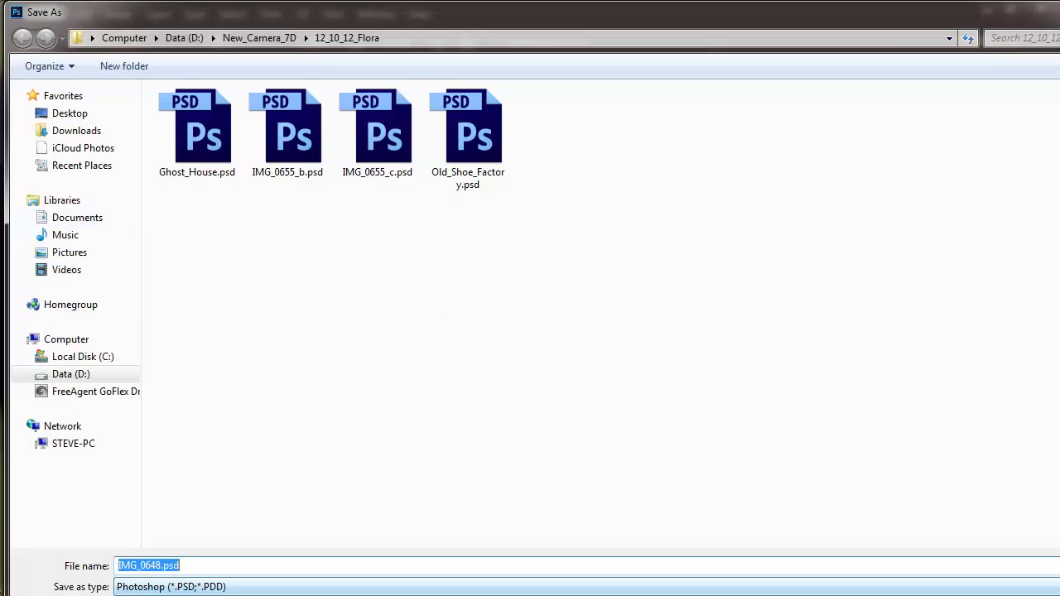
left_click(170, 586)
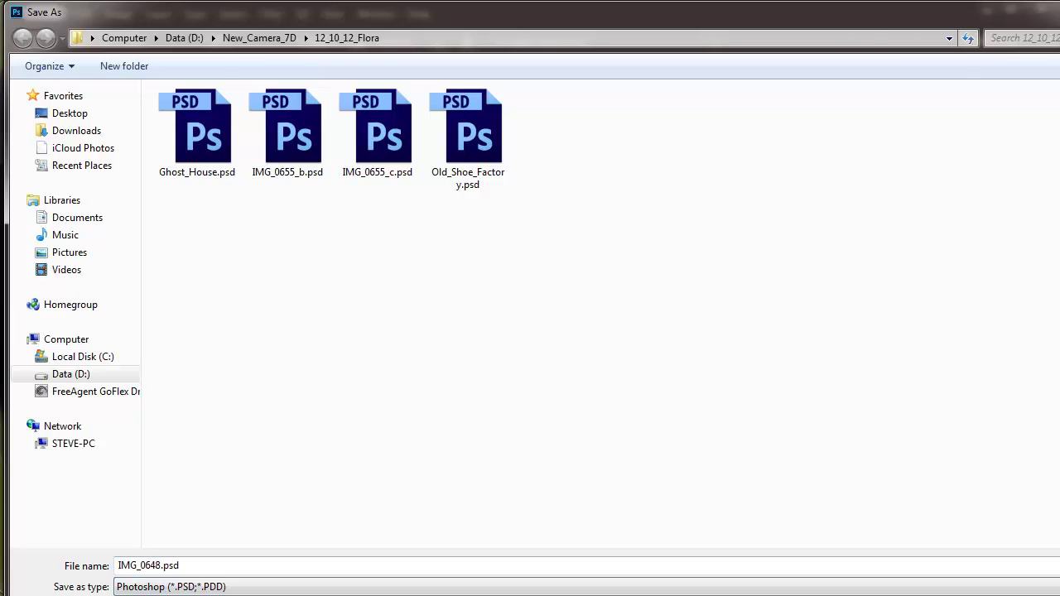
left_click_drag(1059, 595, 876, 463)
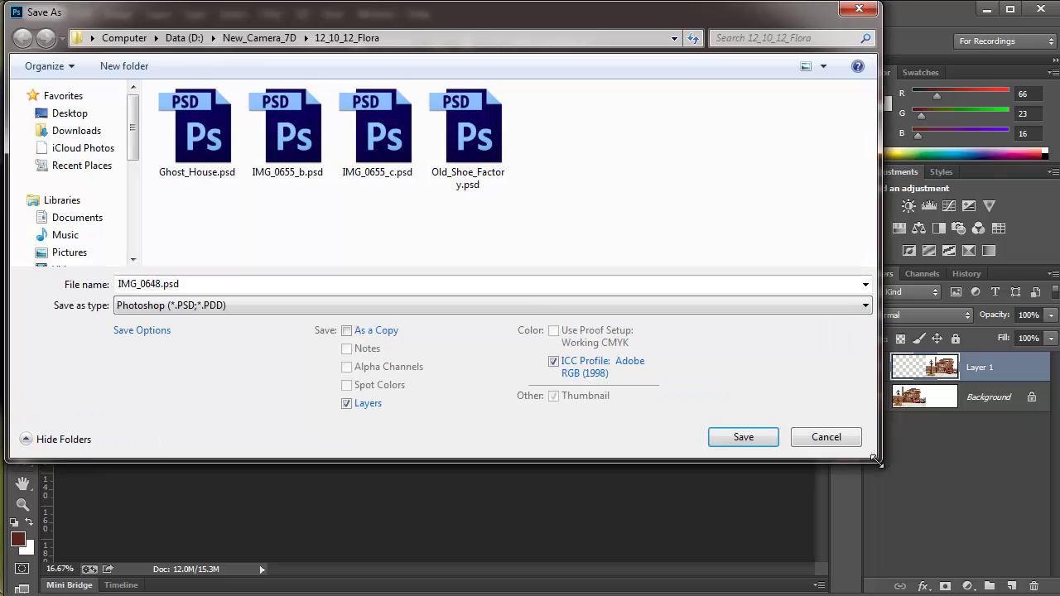
left_click(806, 306)
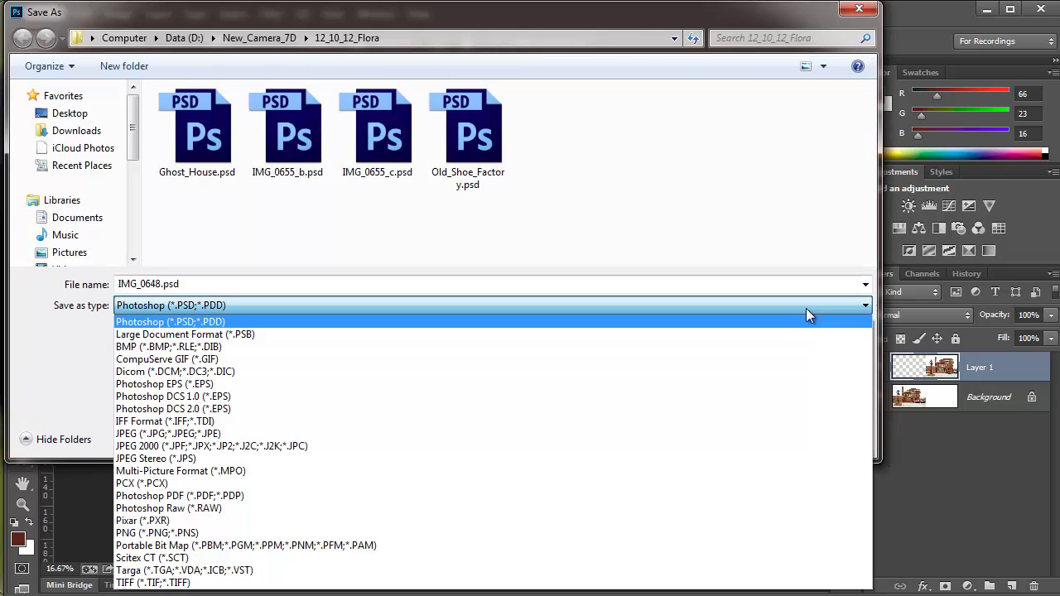
left_click(145, 460)
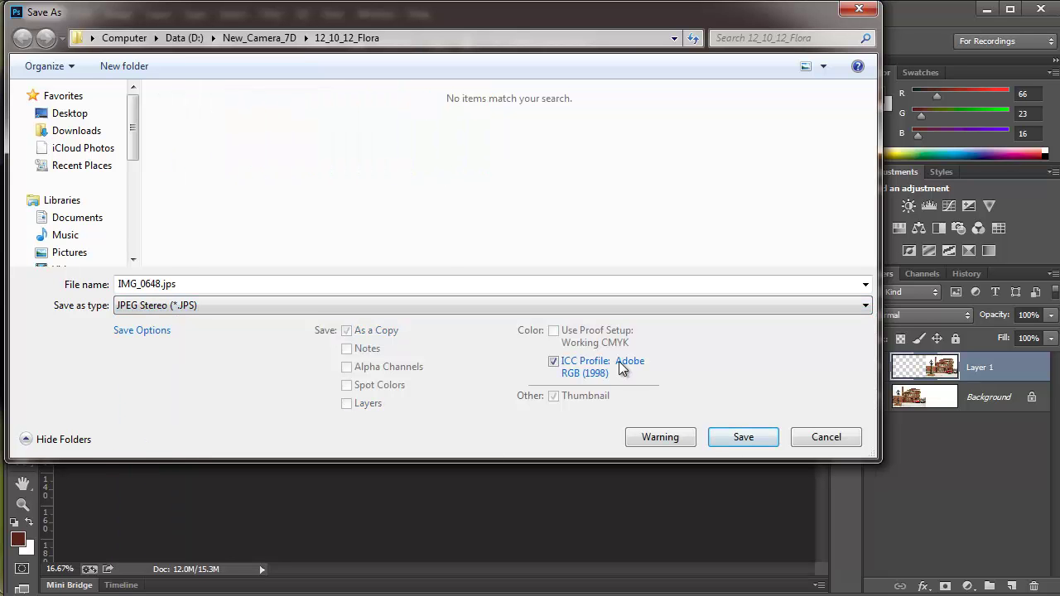
Step: Name the stereo file try_this and save it to the Desktop
double_click(216, 285)
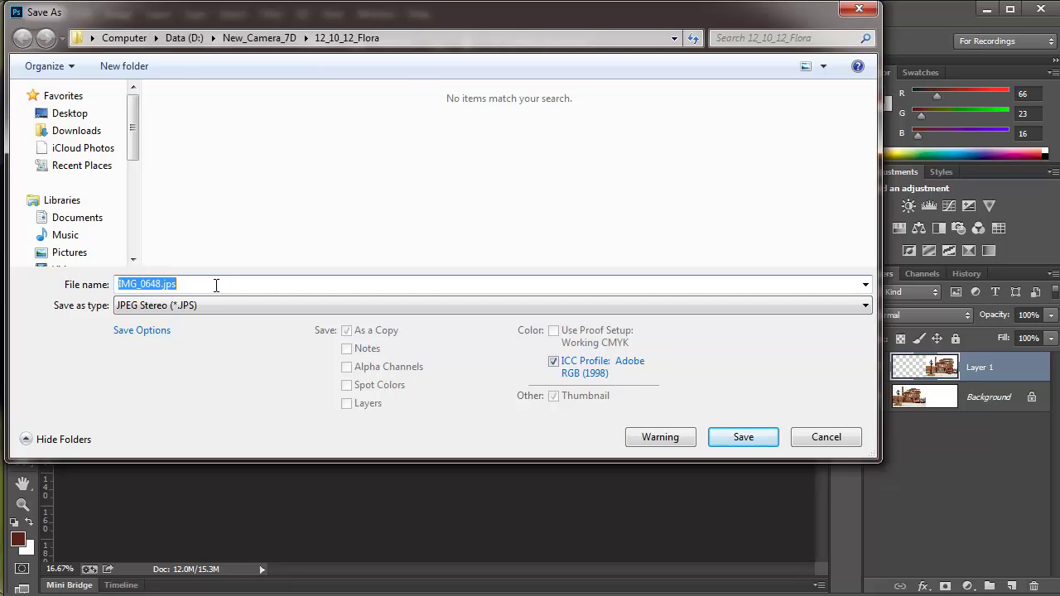
type("try")
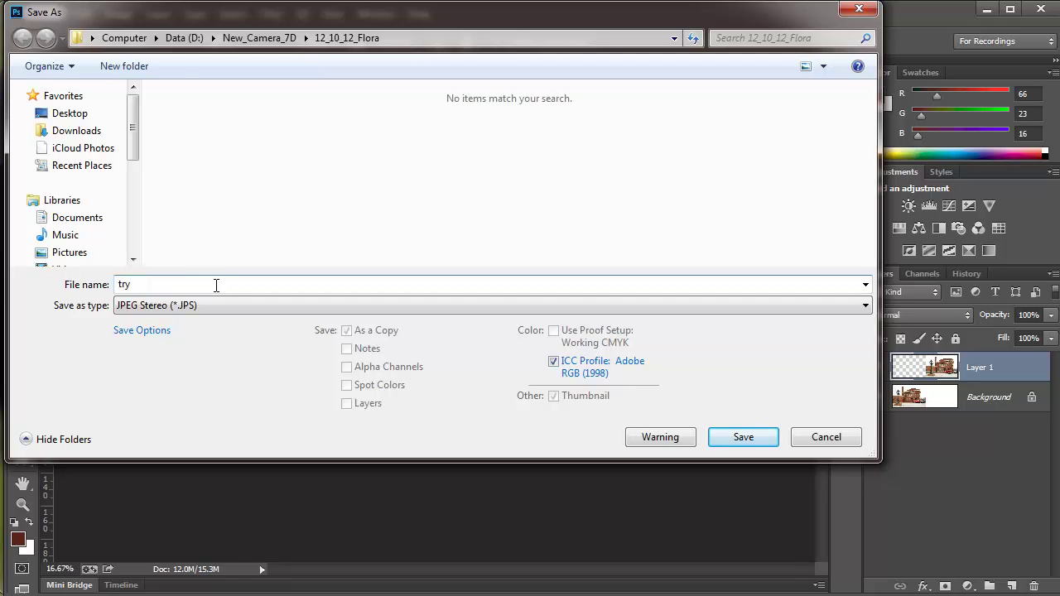
type("_this")
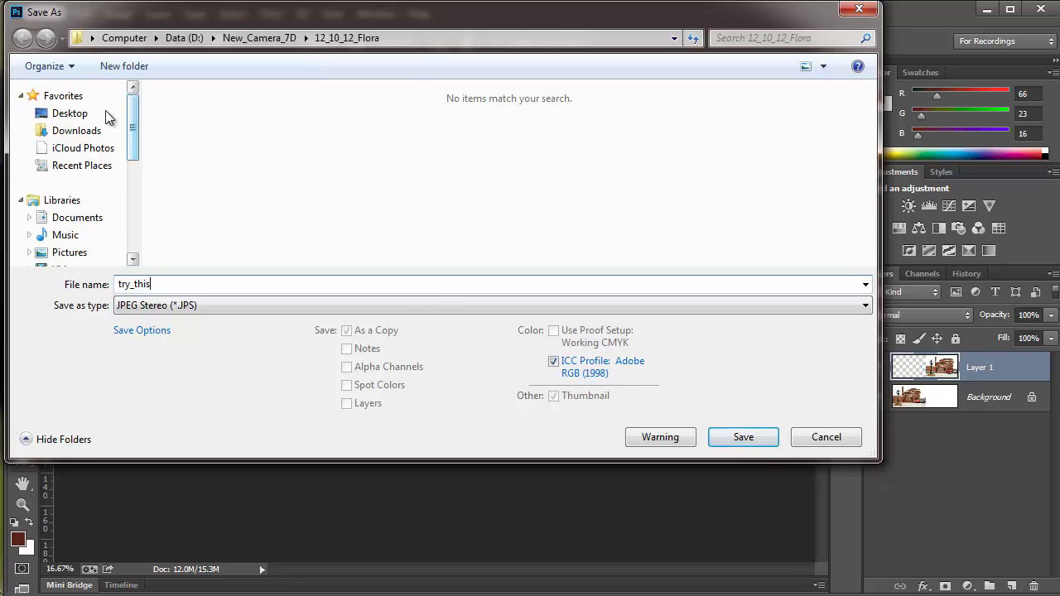
left_click(73, 114)
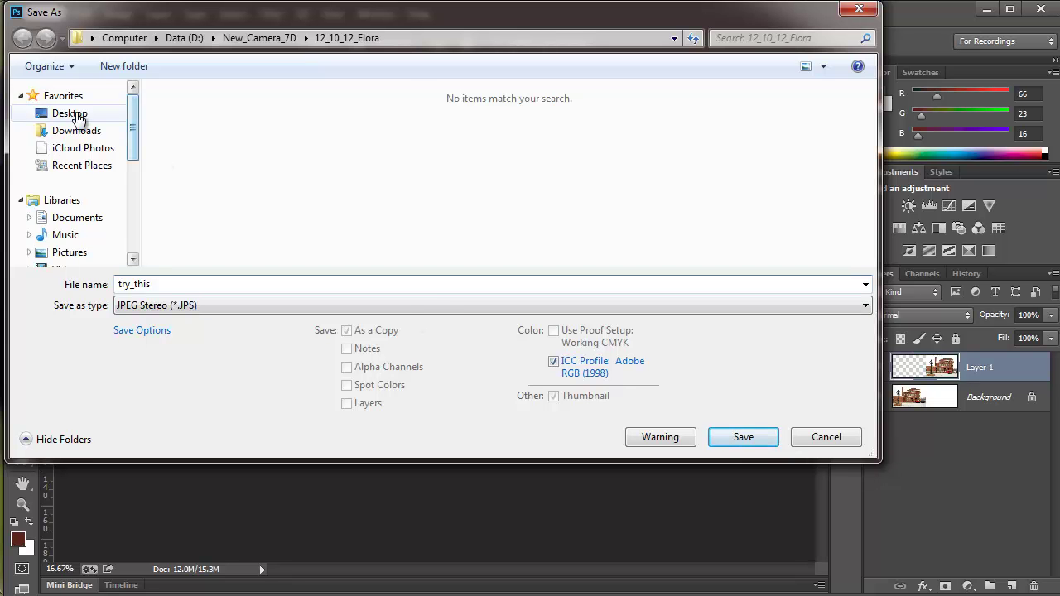
left_click(742, 437)
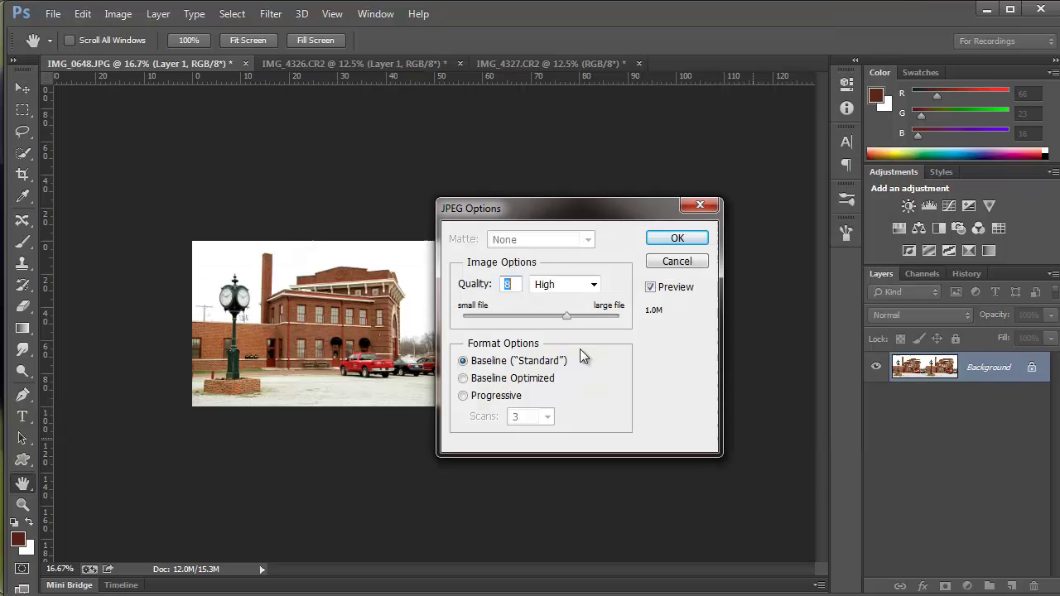
Step: Set the JPEG quality to 12 (Maximum) and finish saving the image as a side-by-side stereo pair
left_click_drag(567, 315, 626, 319)
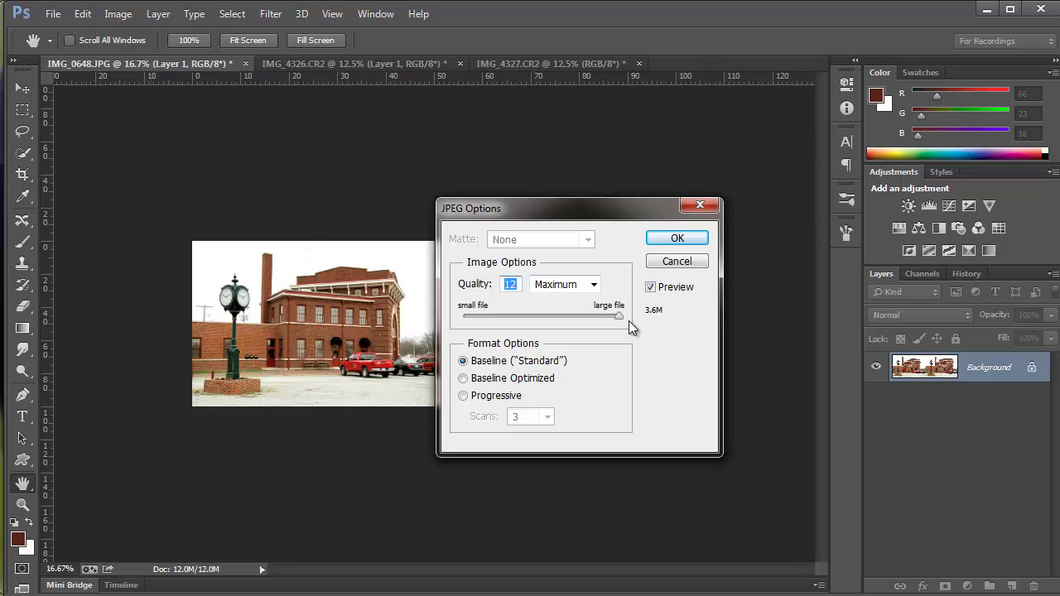
left_click(677, 238)
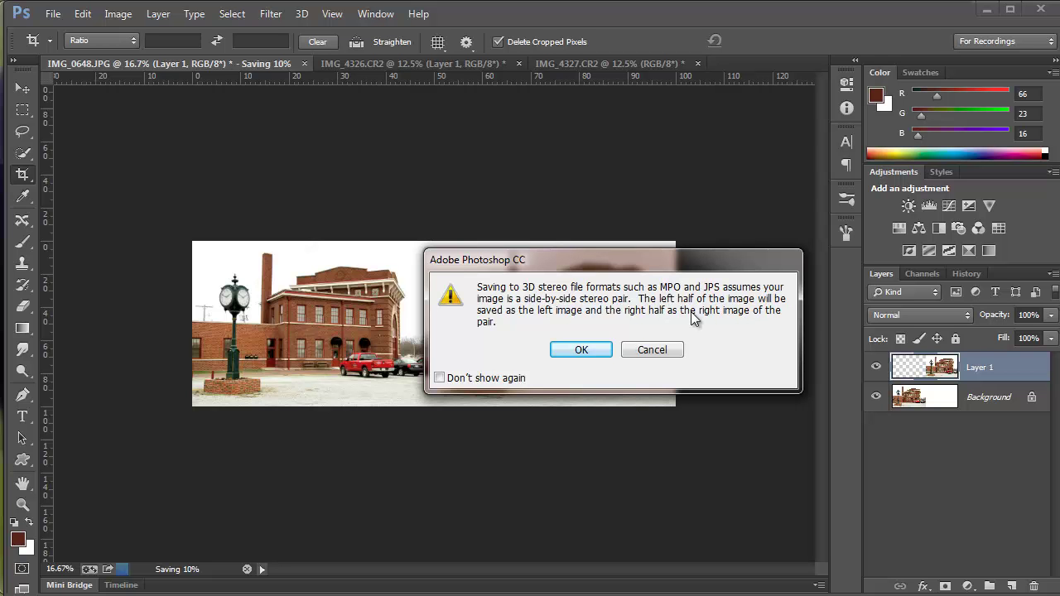
left_click(582, 351)
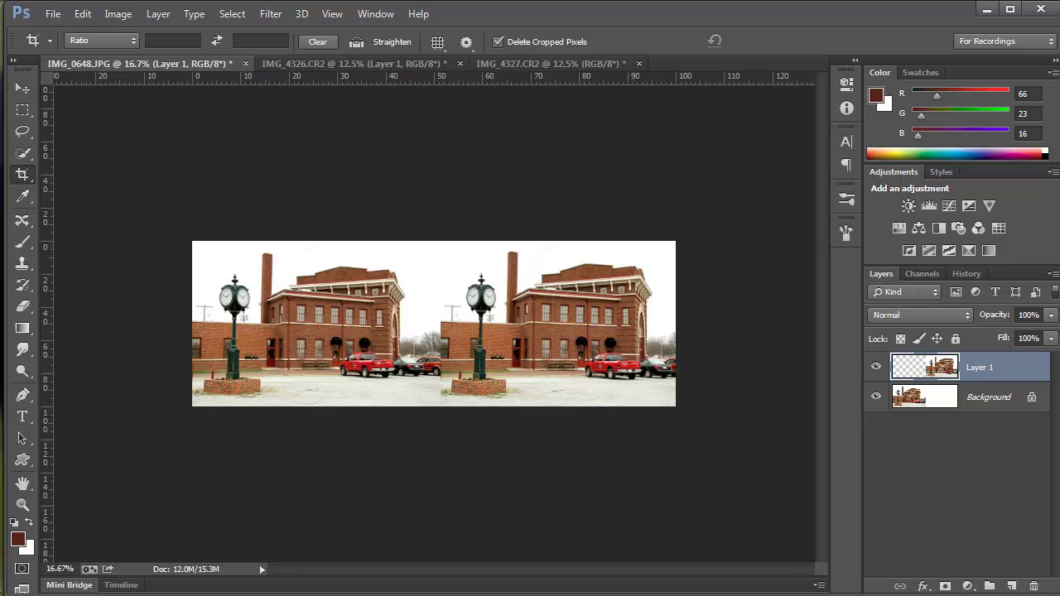
Step: Uncover the desktop by shrinking the Photoshop window, and request a choice of program for opening try_this.jps
double_click(719, 23)
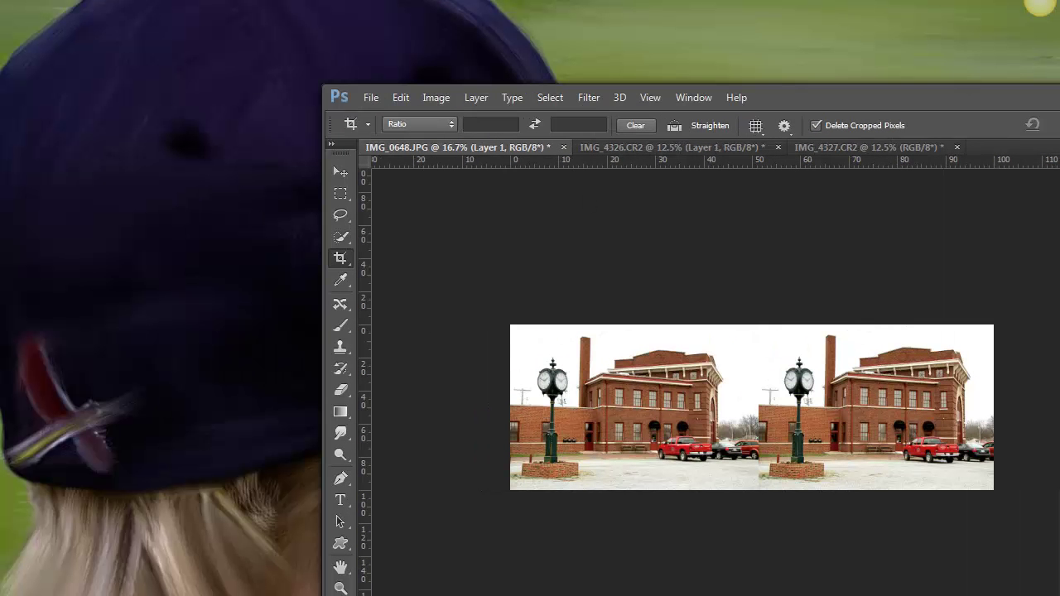
left_click(192, 203)
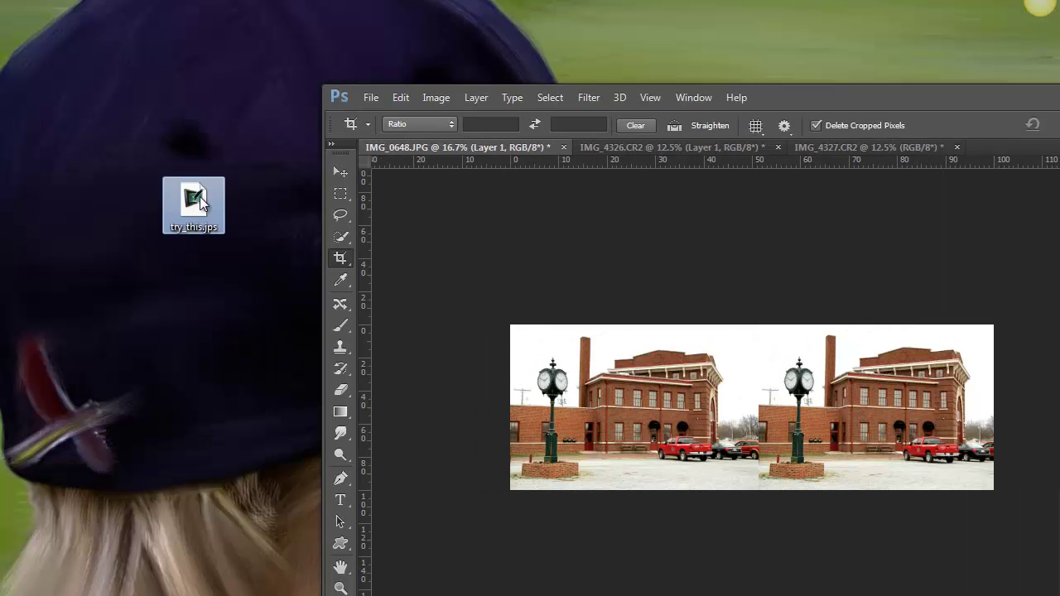
right_click(193, 199)
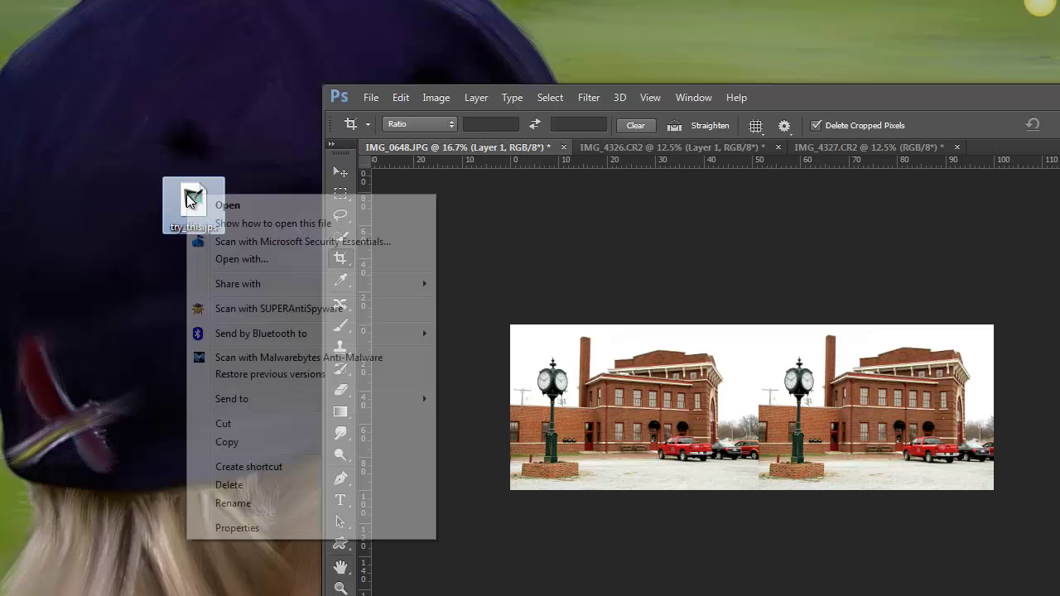
left_click(230, 260)
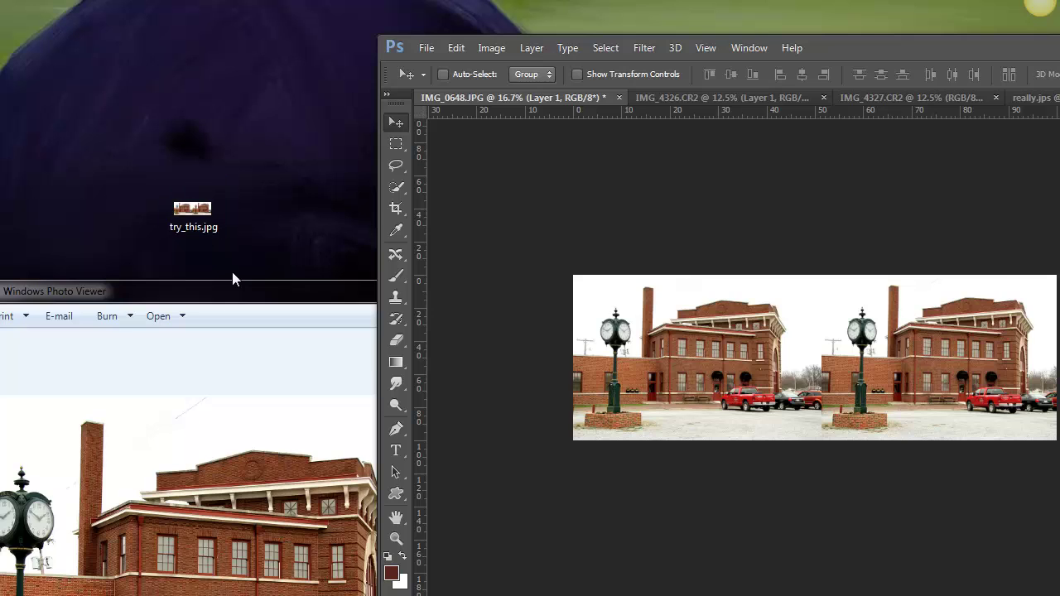
Step: View the whole try_this.jpg pair in Windows Photo Viewer, minimize the viewer, and return to the maximized Photoshop window
left_click_drag(234, 290, 303, 7)
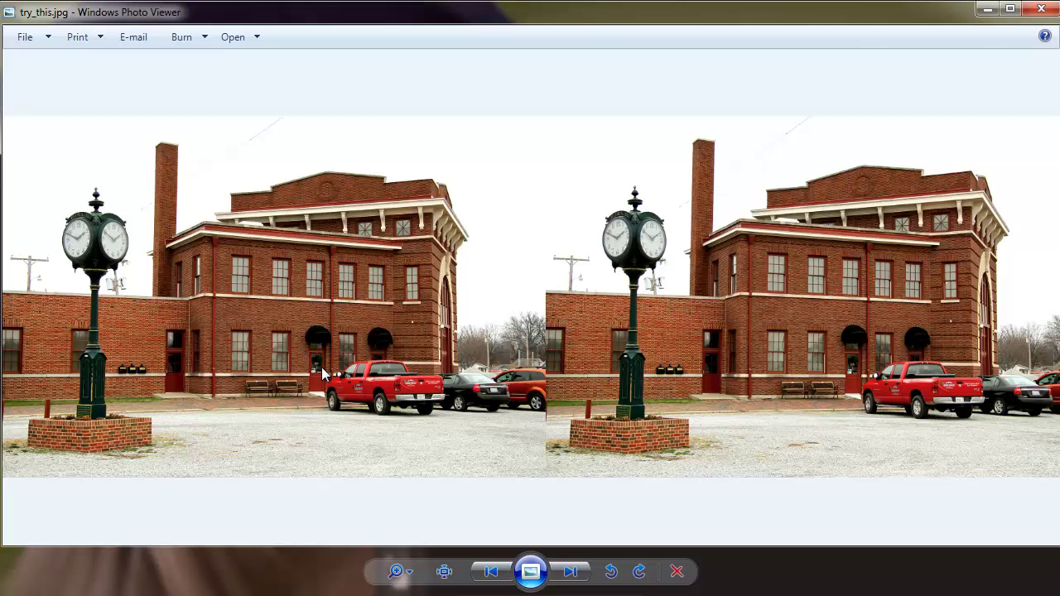
left_click(990, 15)
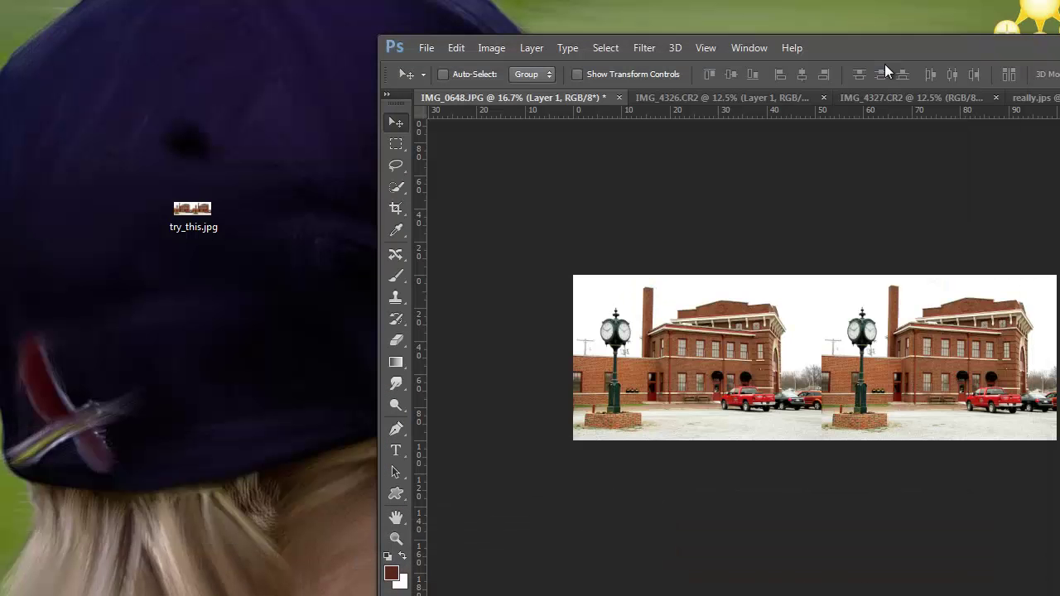
left_click_drag(907, 47, 903, 47)
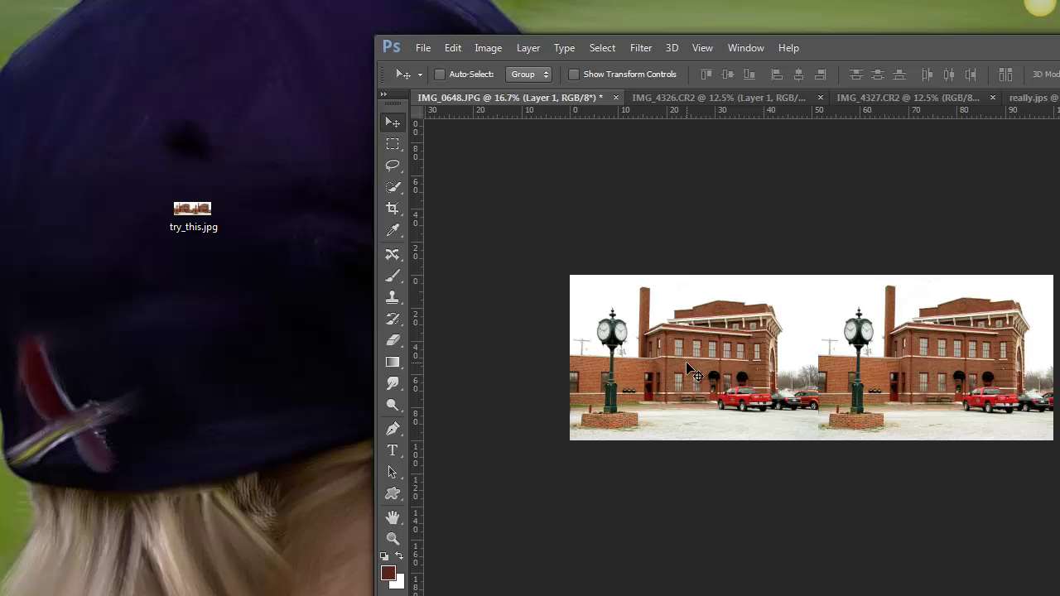
left_click_drag(844, 47, 475, 15)
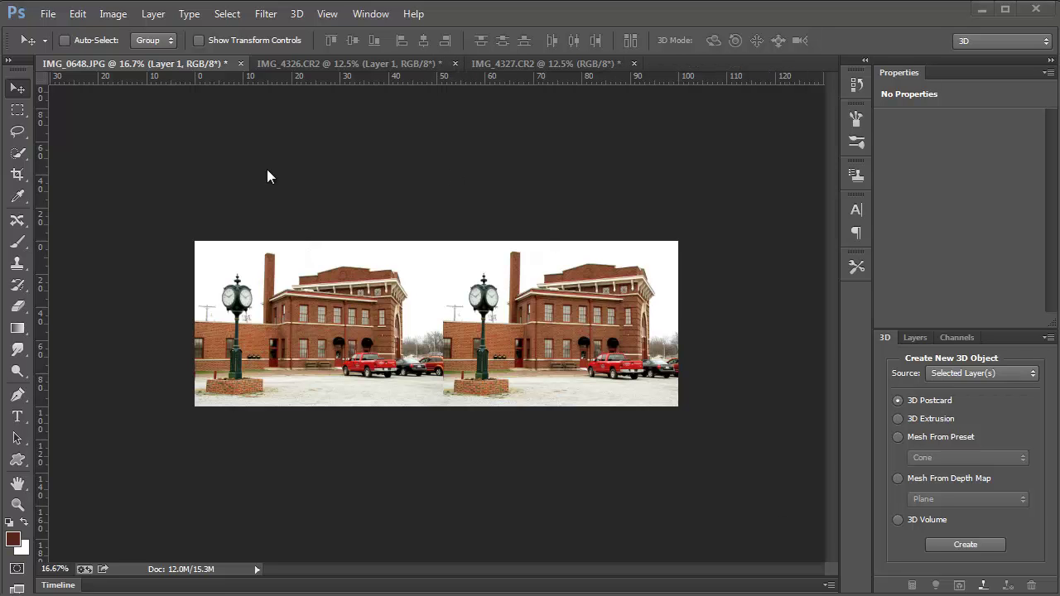
Step: Open the stereo file really.jps from the Desktop
left_click(48, 15)
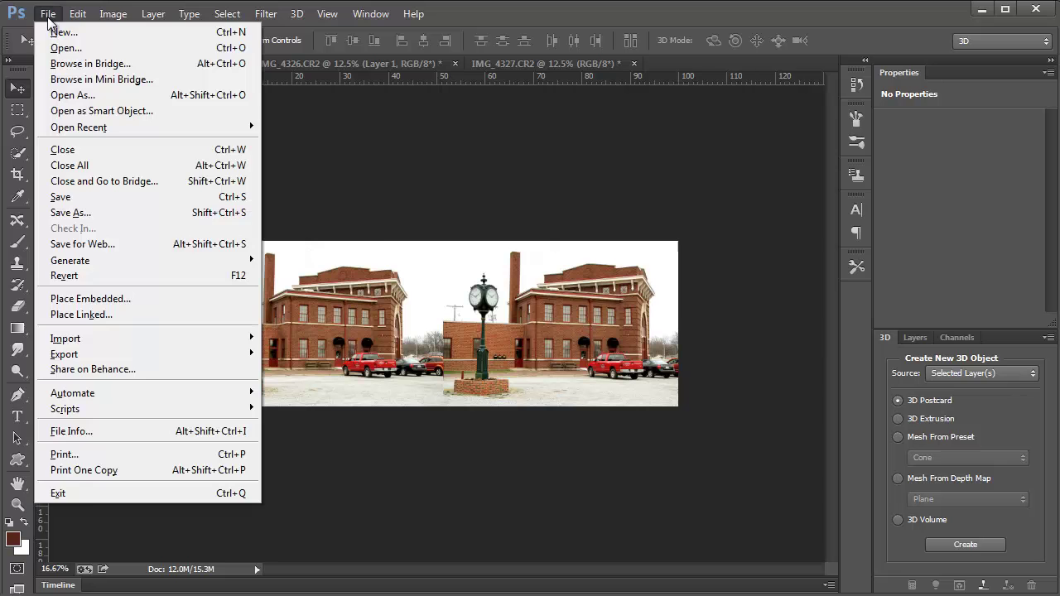
left_click(66, 47)
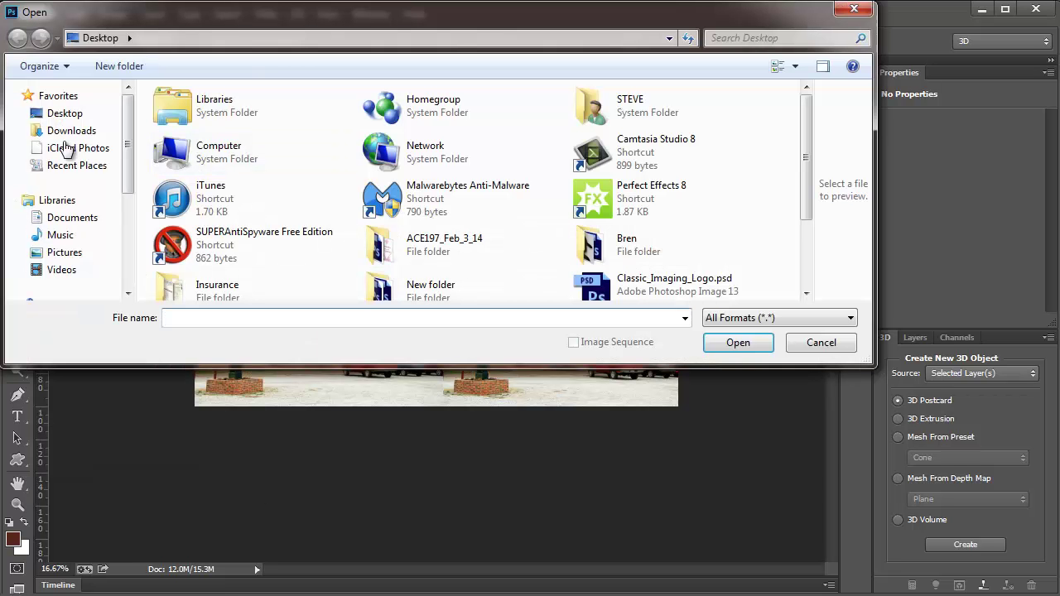
left_click(63, 113)
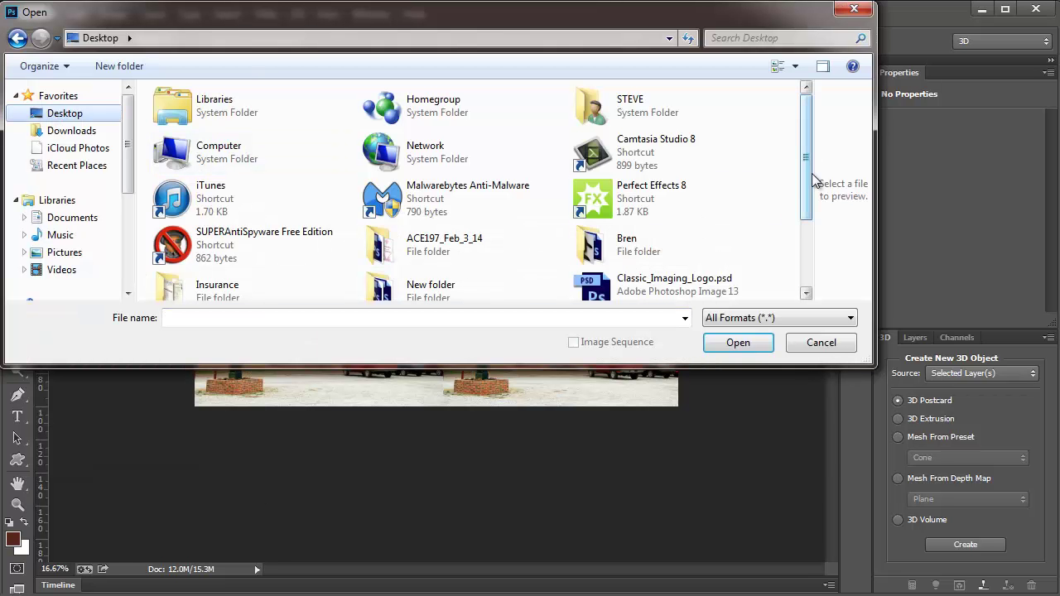
left_click_drag(813, 179, 813, 243)
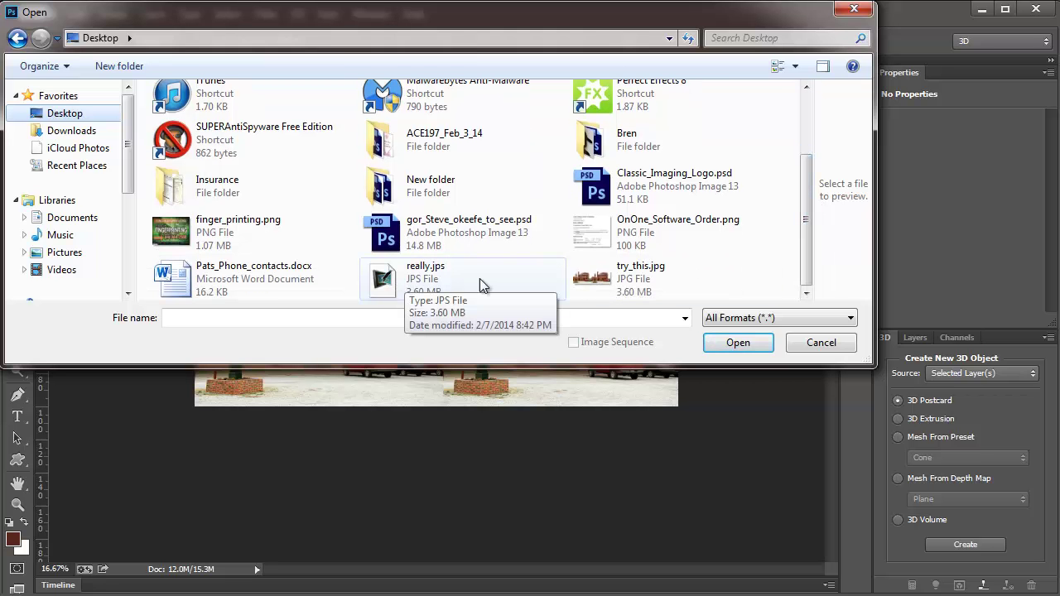
double_click(386, 282)
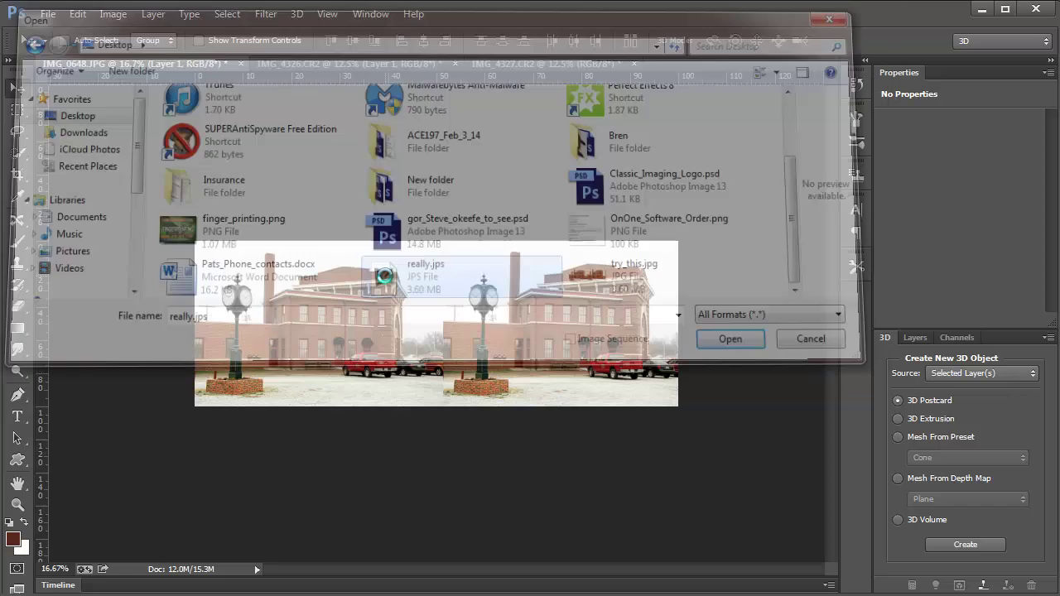